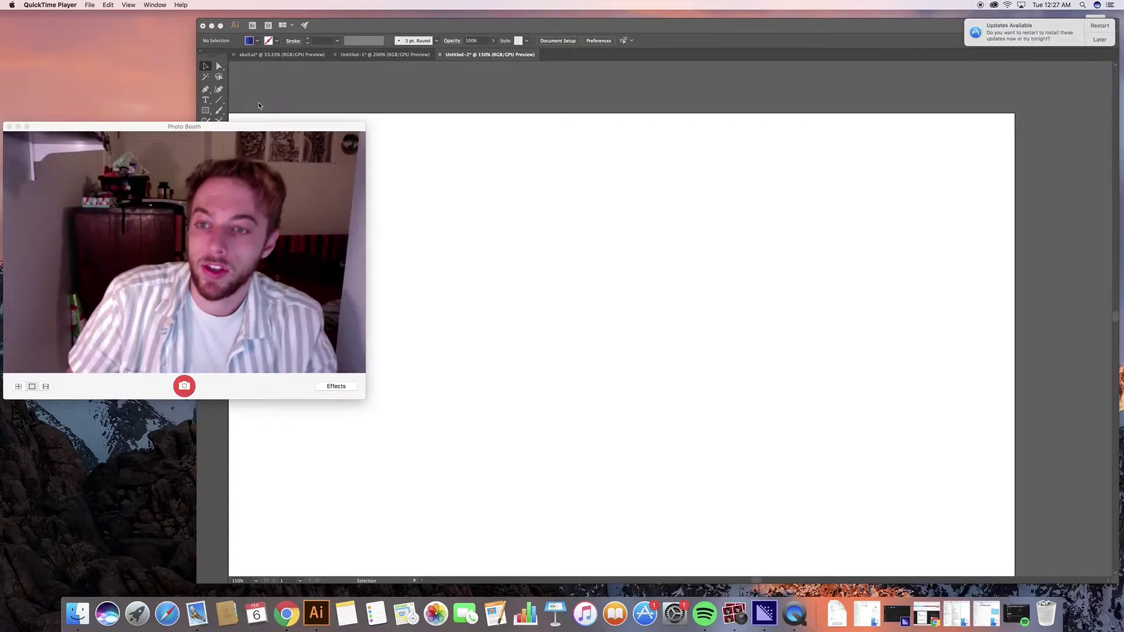
# Step: Narrow the Photo Booth webcam window and bring the Illustrator document back to the front
pyautogui.click(364, 245)
pyautogui.moveTo(365, 246); pyautogui.dragTo(229, 244)
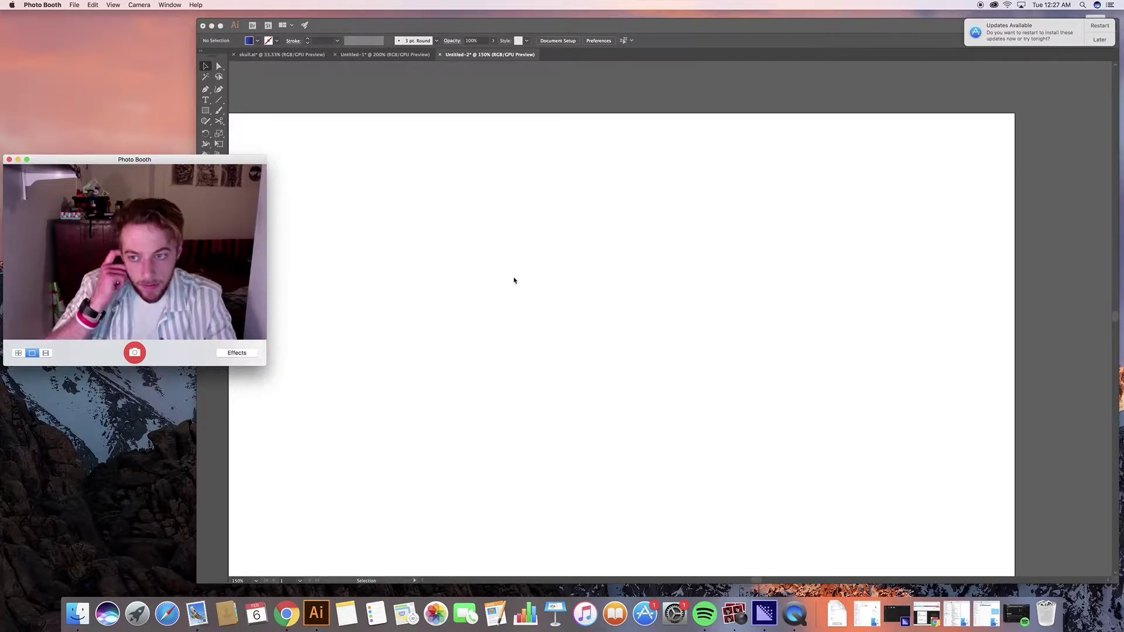
pyautogui.click(514, 281)
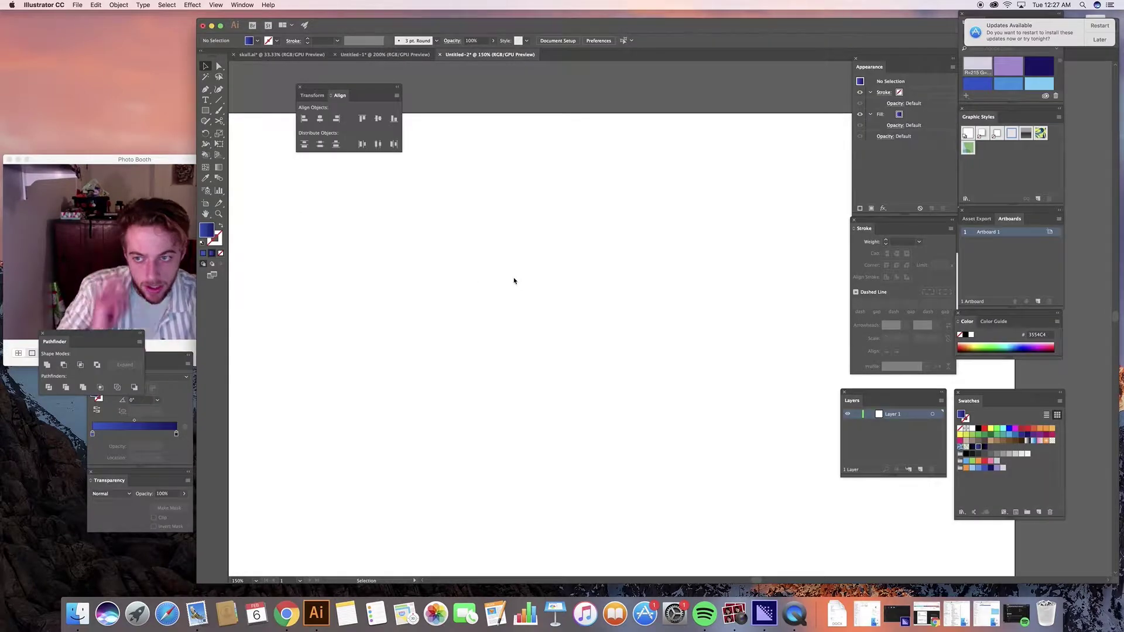
# Step: Set the fill to None and the stroke colour to black
pyautogui.click(258, 41)
pyautogui.scroll(1, 170, 56)
pyautogui.click(165, 55)
pyautogui.click(277, 40)
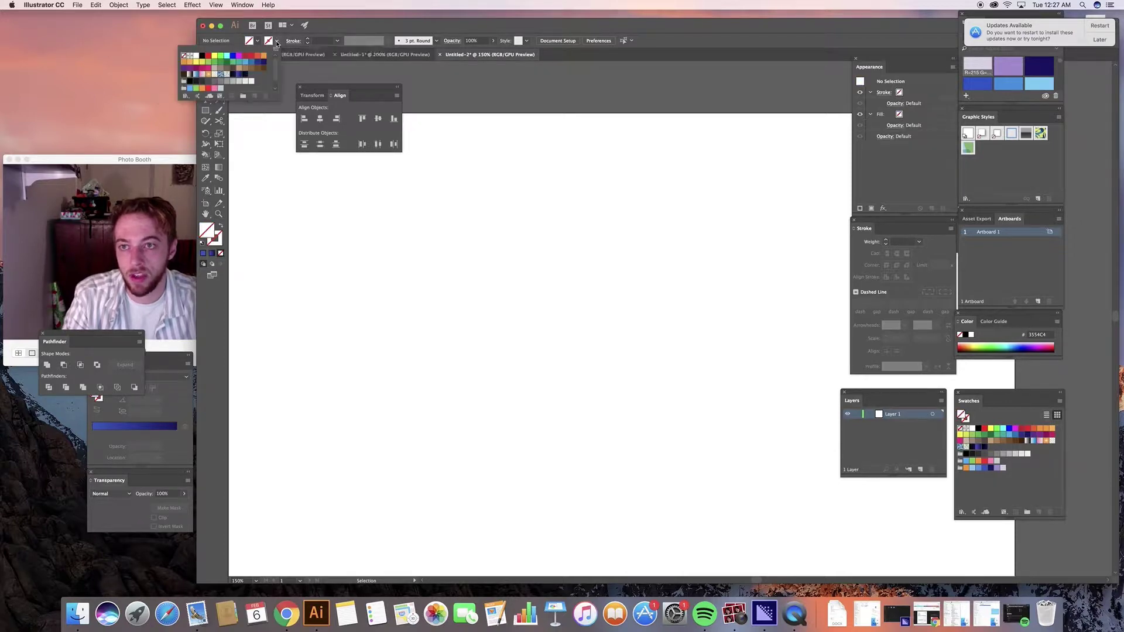
pyautogui.click(202, 56)
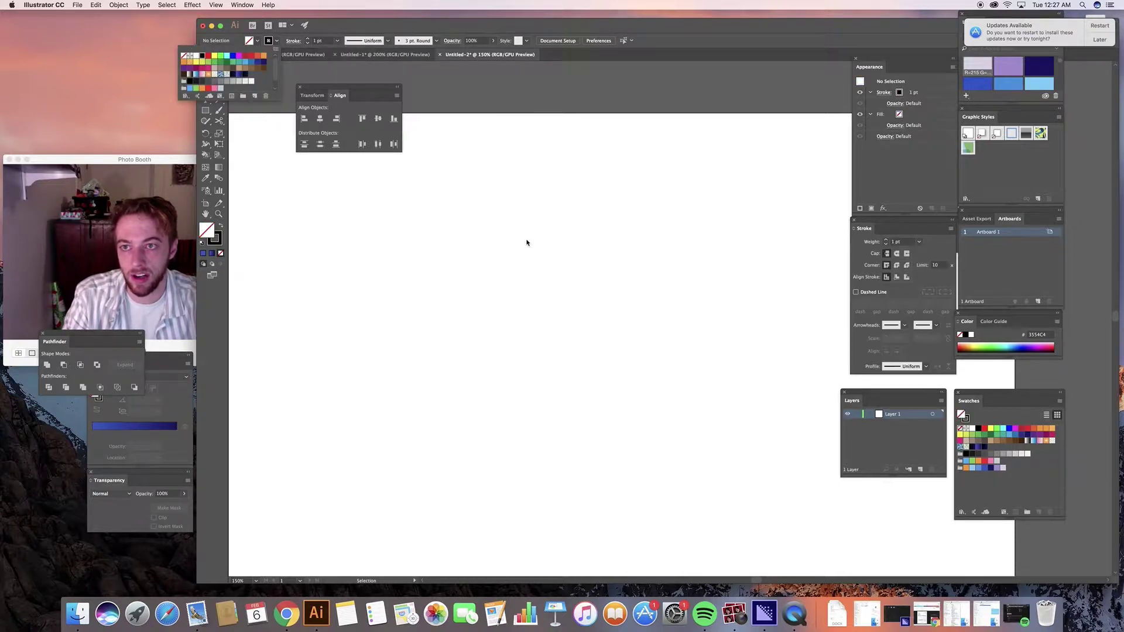
pyautogui.click(489, 261)
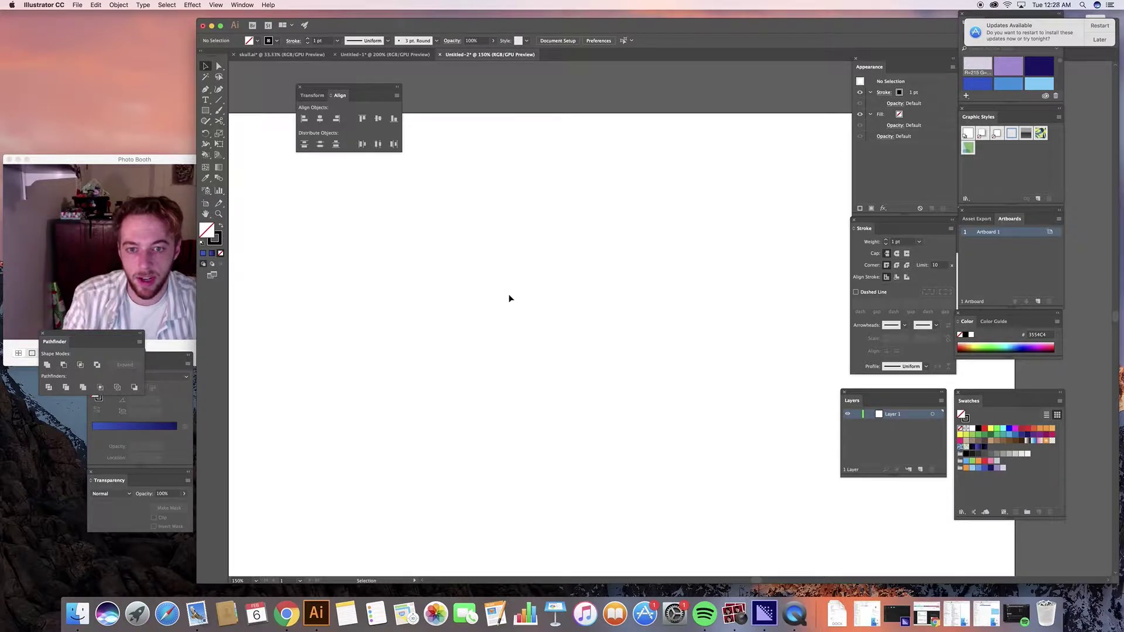
# Step: Draw the band's curved top edge with the Pen tool
pyautogui.press('p')
pyautogui.moveTo(516, 292); pyautogui.dragTo(443, 291)
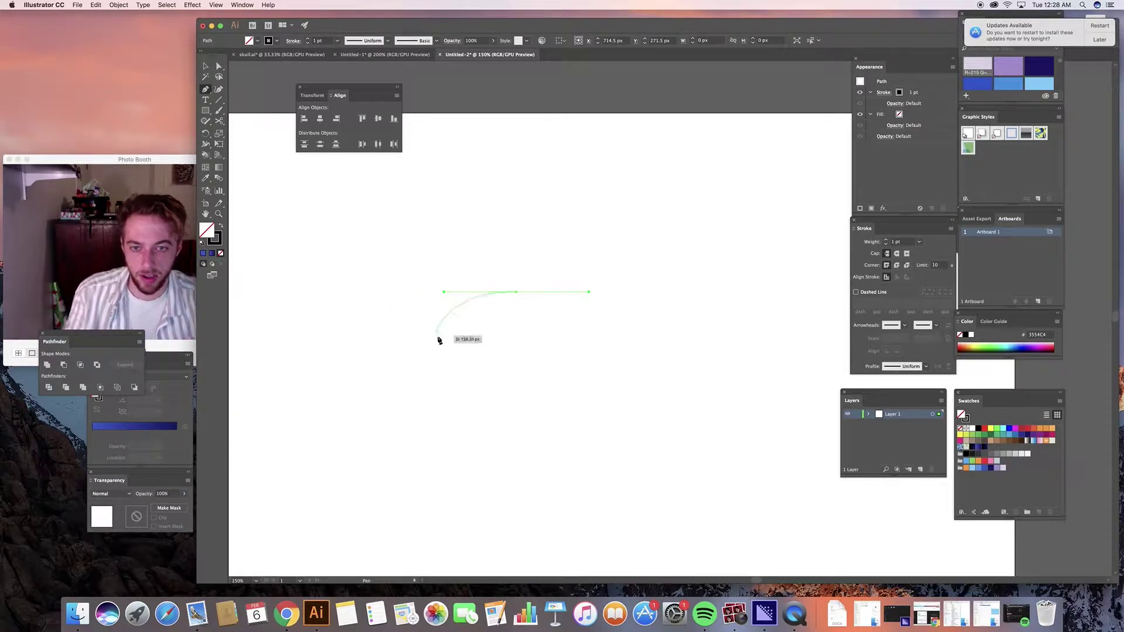
pyautogui.click(374, 315)
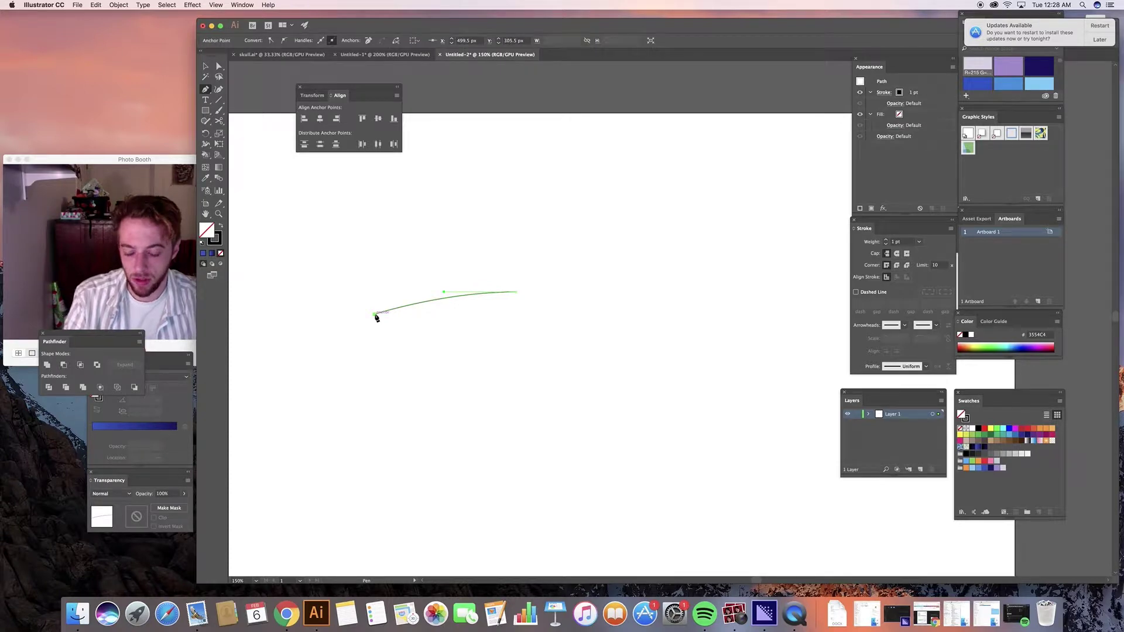
pyautogui.keyDown('super'); pyautogui.click(409, 394); pyautogui.keyUp('super')
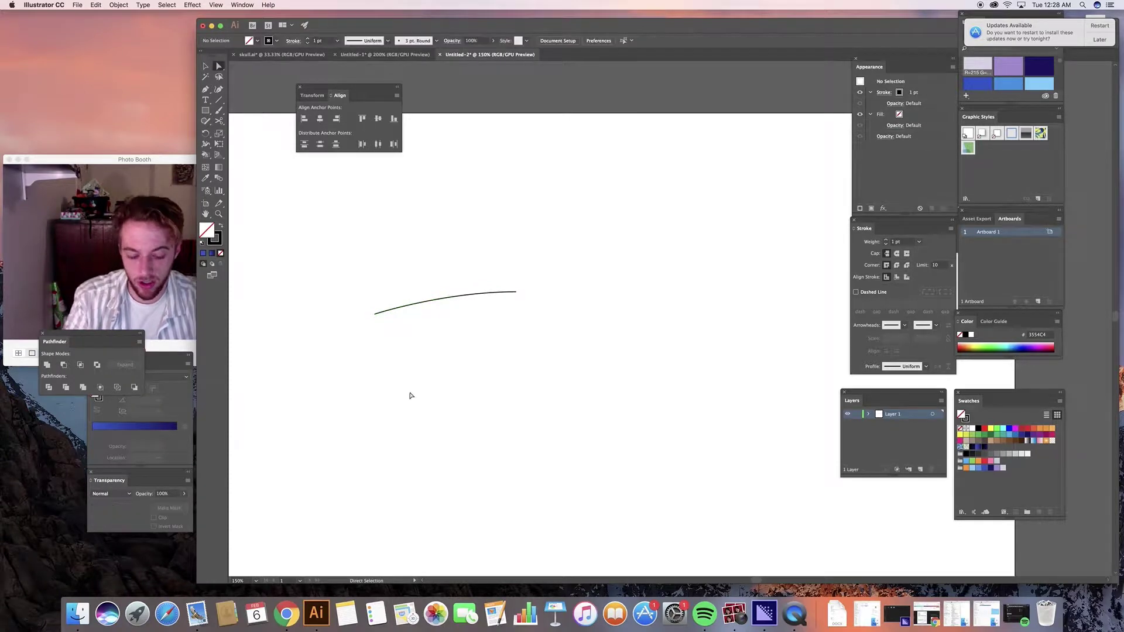
# Step: Complete the band with its right side and bottom edge, closing the path at its start
pyautogui.click(516, 293)
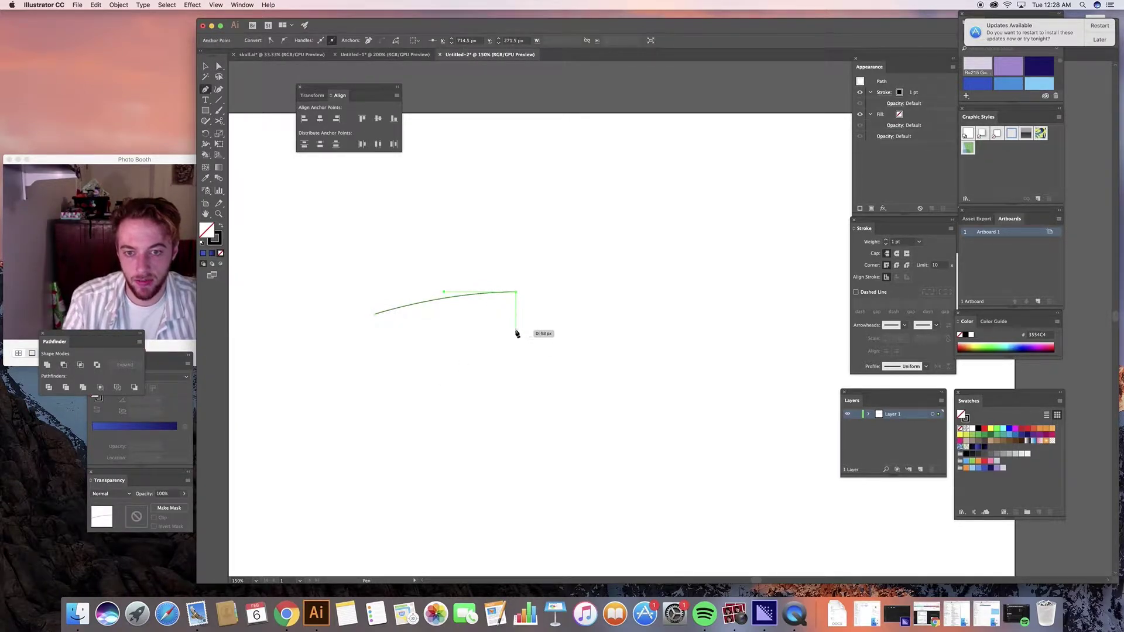
pyautogui.click(516, 330)
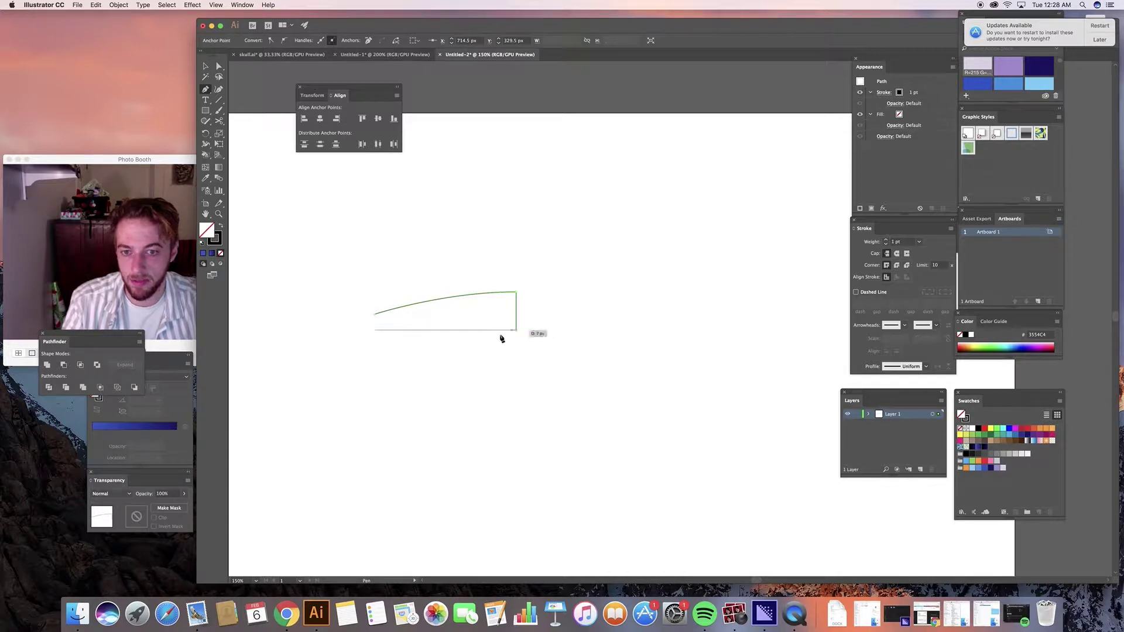
pyautogui.click(509, 335)
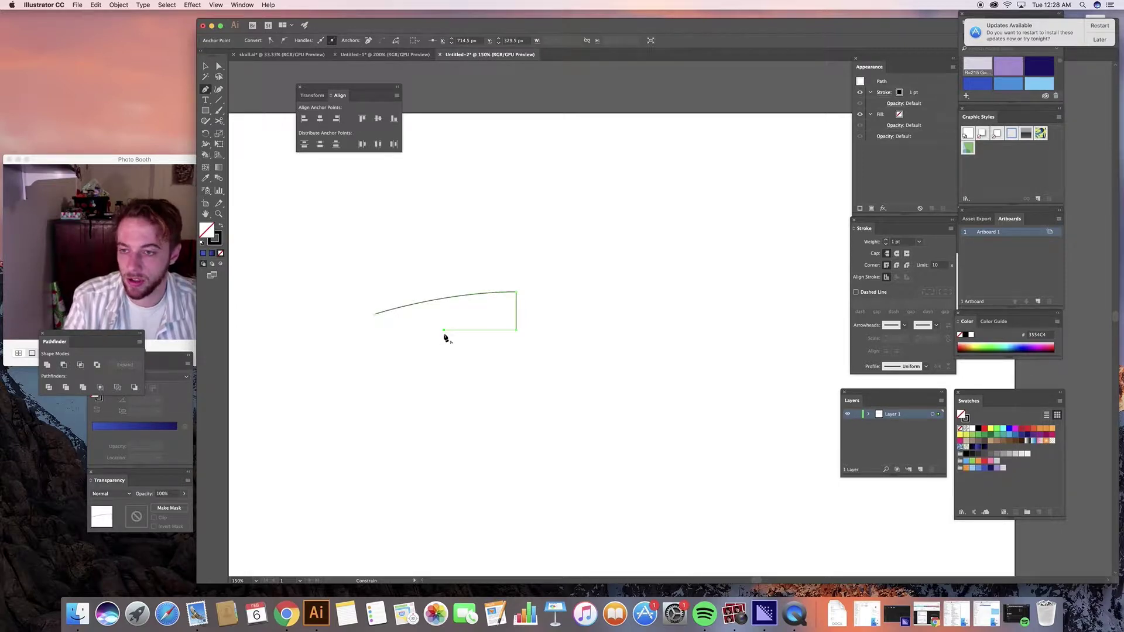
pyautogui.click(376, 353)
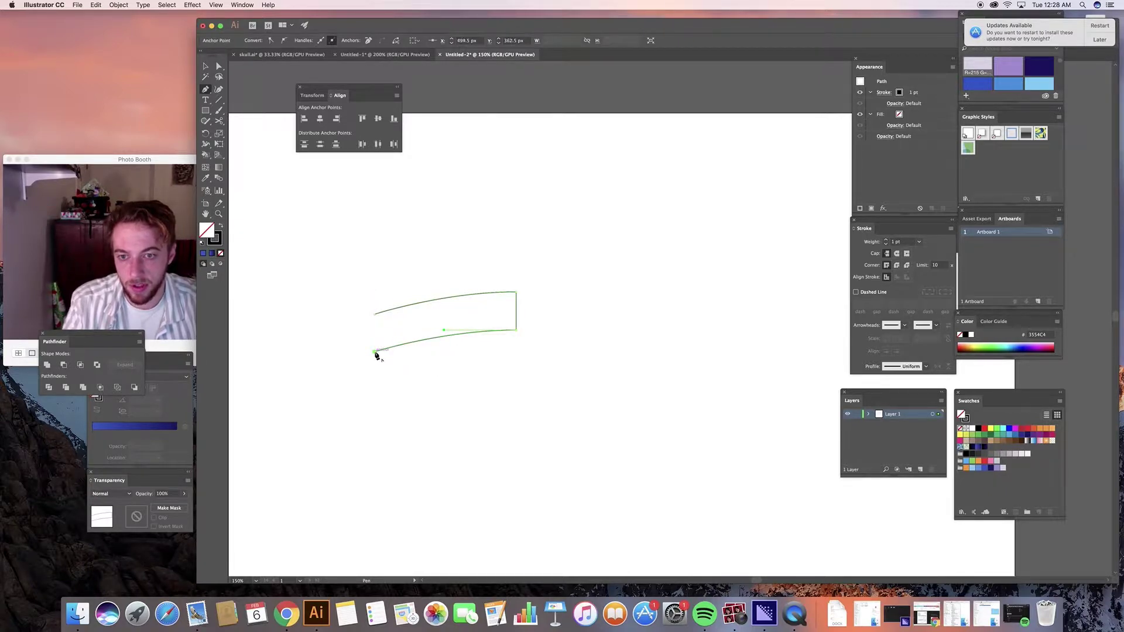
pyautogui.click(376, 316)
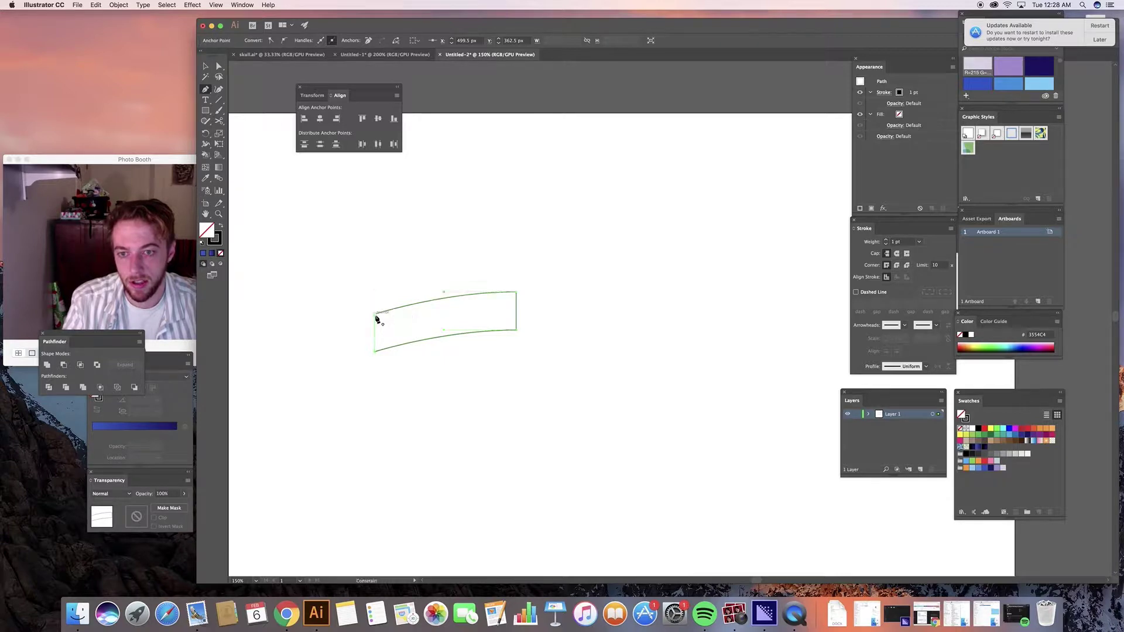
# Step: Nudge the band's bottom-left and bottom-right anchors down slightly with Direct Selection
pyautogui.press('a')
pyautogui.click(502, 357)
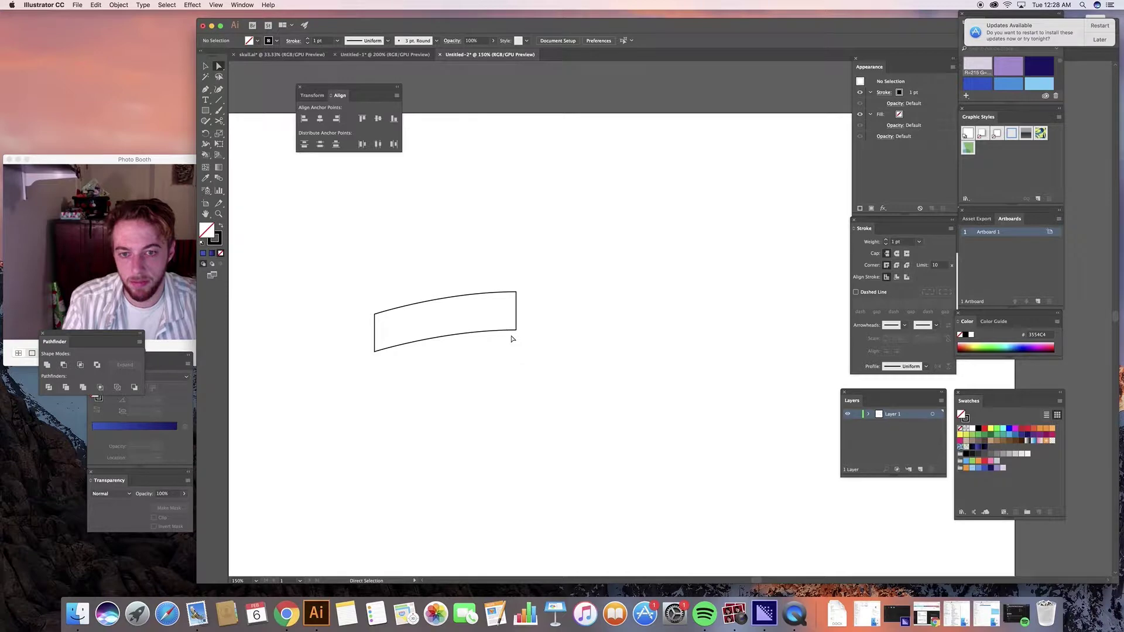
pyautogui.click(511, 286)
pyautogui.click(524, 348)
pyautogui.click(350, 331)
pyautogui.click(459, 370)
pyautogui.click(473, 374)
pyautogui.click(375, 350)
pyautogui.click(359, 321)
pyautogui.click(375, 351)
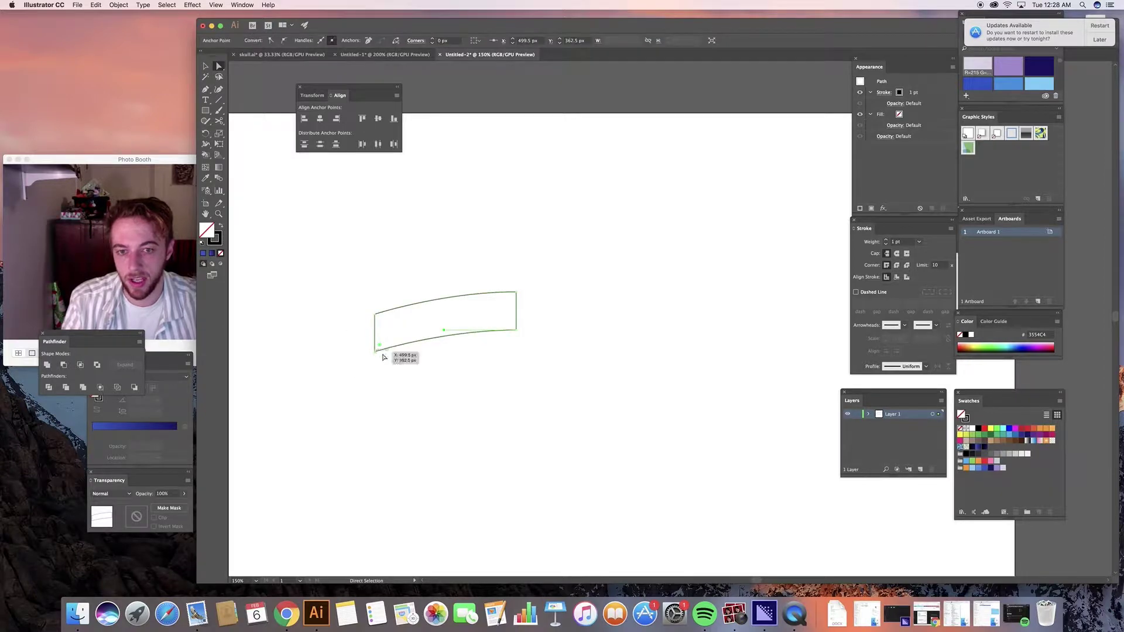
pyautogui.keyDown('shift'); pyautogui.click(515, 331); pyautogui.keyUp('shift')
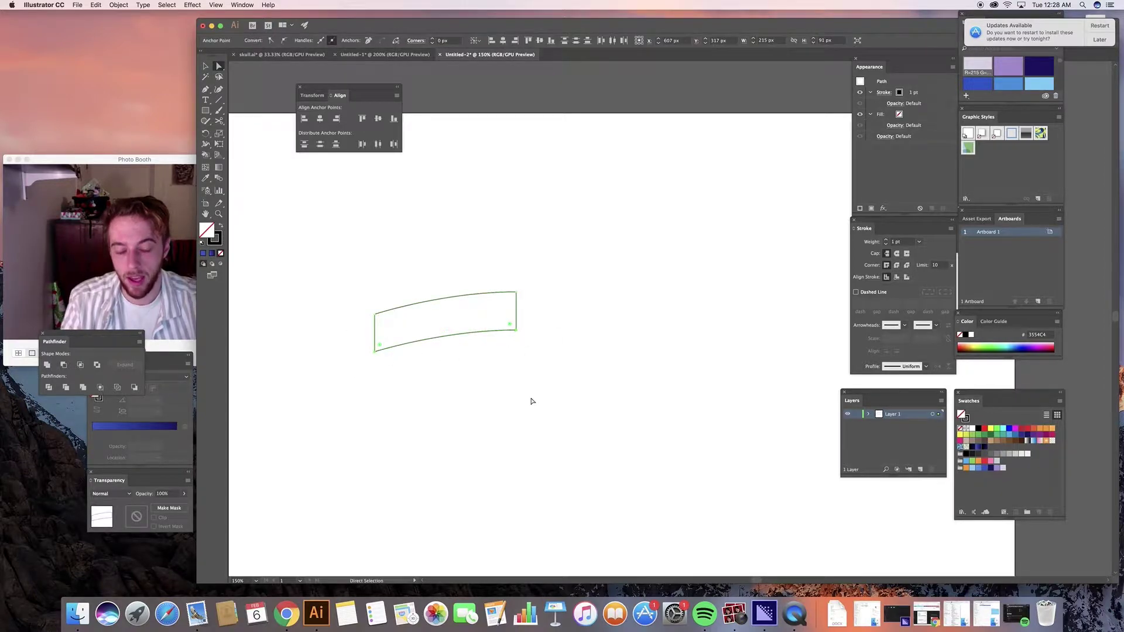
pyautogui.press('Down')
pyautogui.press('Down')
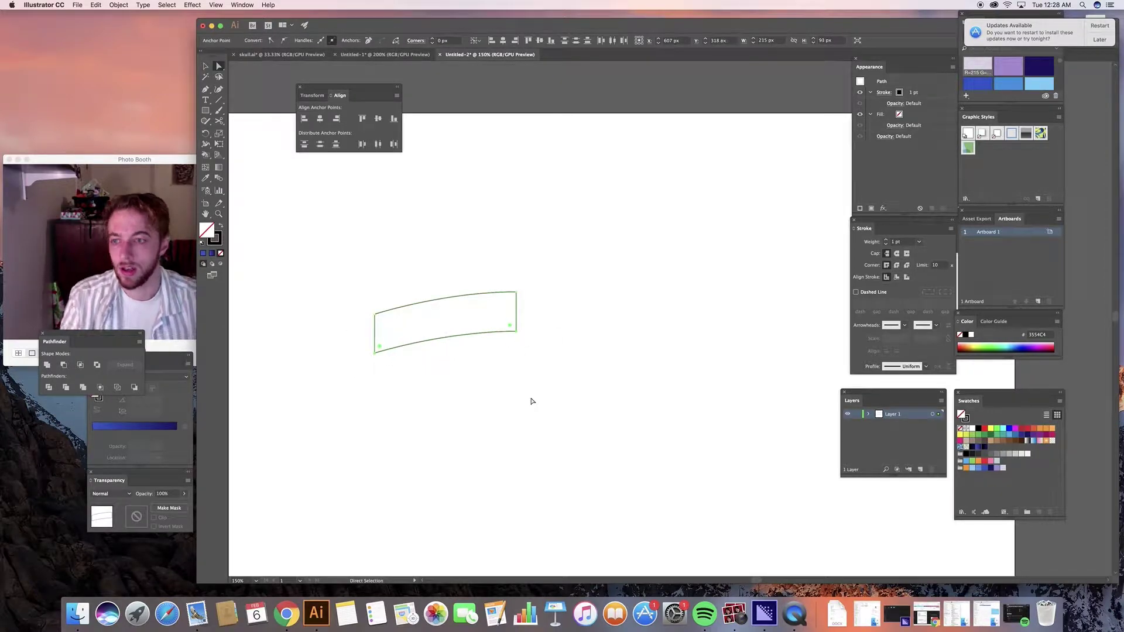
pyautogui.click(533, 403)
# Step: Draw curved Pen segments from the band's bottom-left corner to form the tail's fold and lower edge
pyautogui.press('p')
pyautogui.click(374, 355)
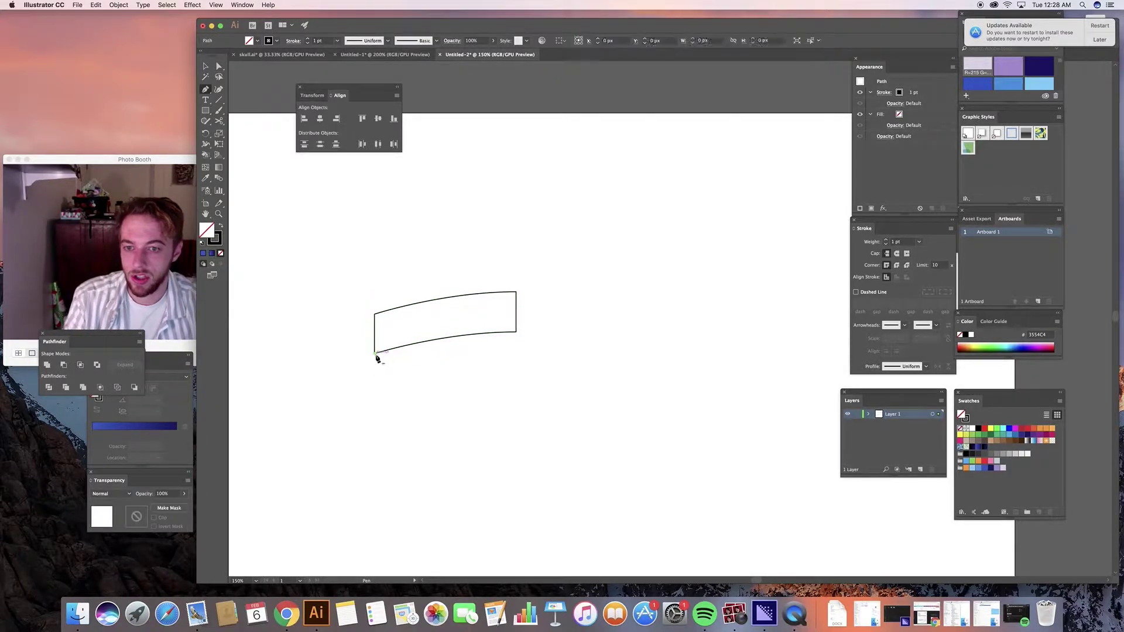
pyautogui.moveTo(404, 370); pyautogui.dragTo(411, 336)
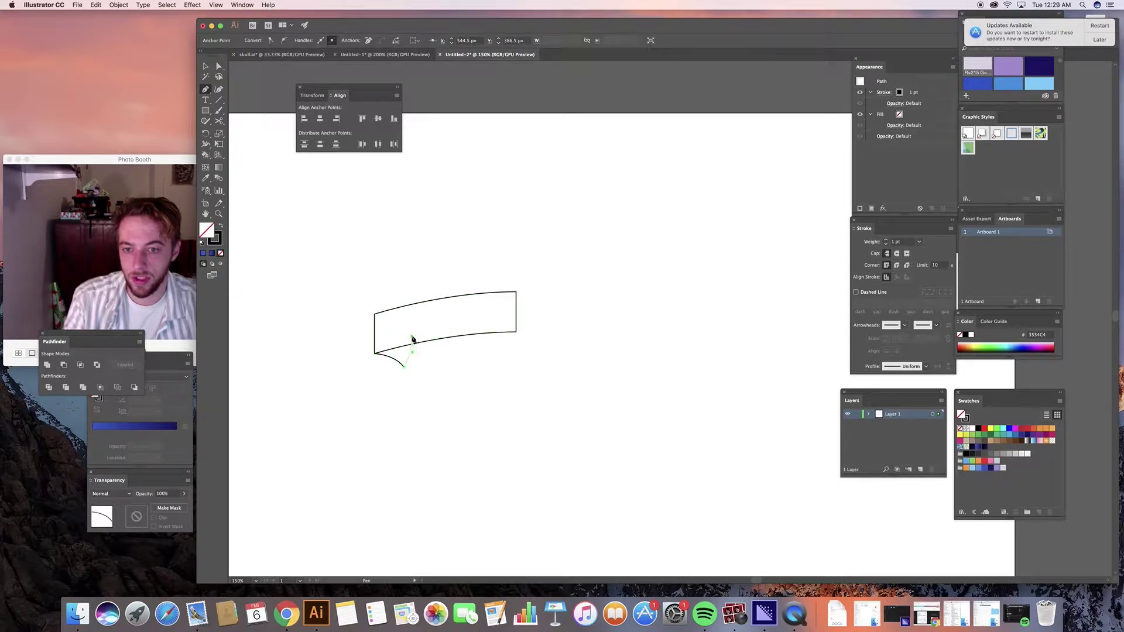
pyautogui.keyDown('super'); pyautogui.click(425, 378); pyautogui.keyUp('super')
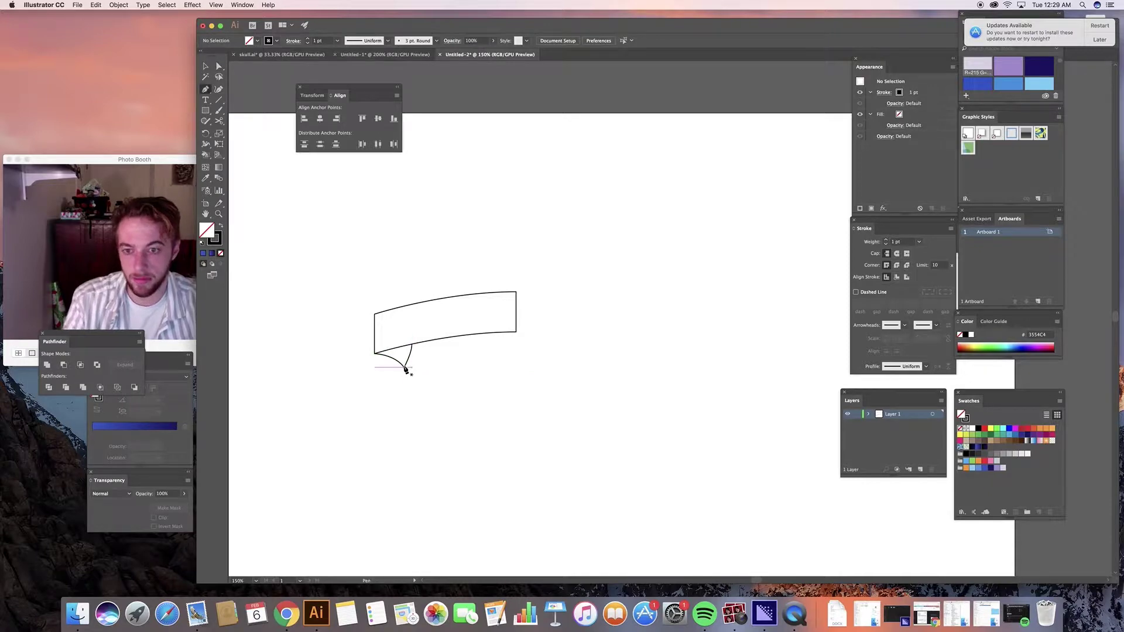
pyautogui.moveTo(397, 368); pyautogui.dragTo(357, 371)
pyautogui.moveTo(353, 371); pyautogui.dragTo(371, 349)
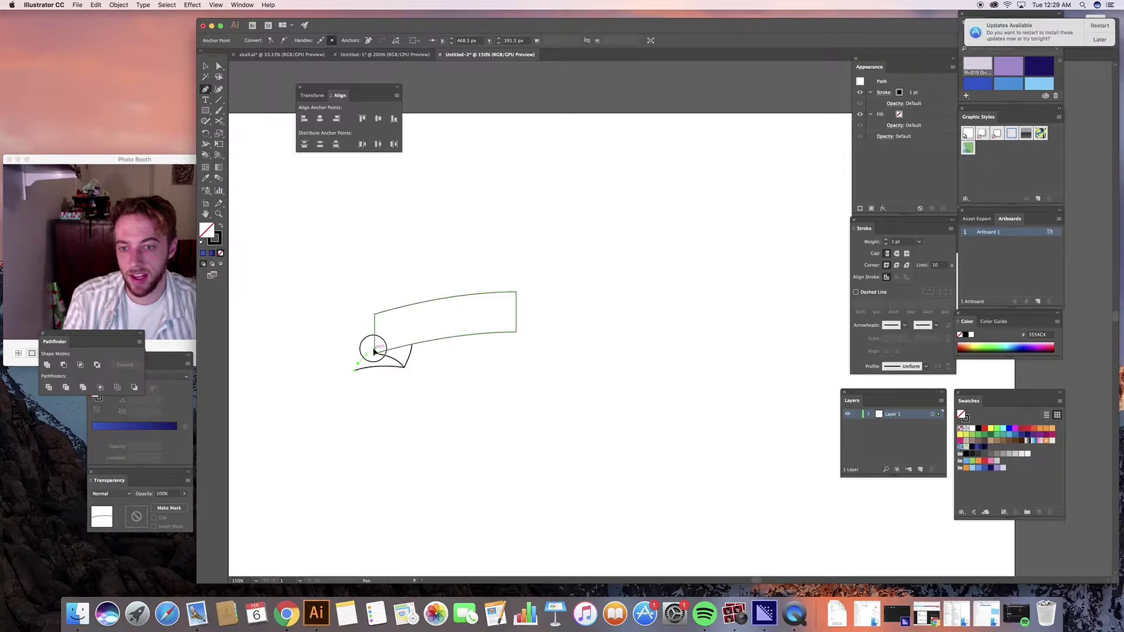
# Step: Add the swallowtail notch point and finish the tail, cancelling a stray move
pyautogui.click(368, 357)
pyautogui.moveTo(354, 352); pyautogui.dragTo(389, 341)
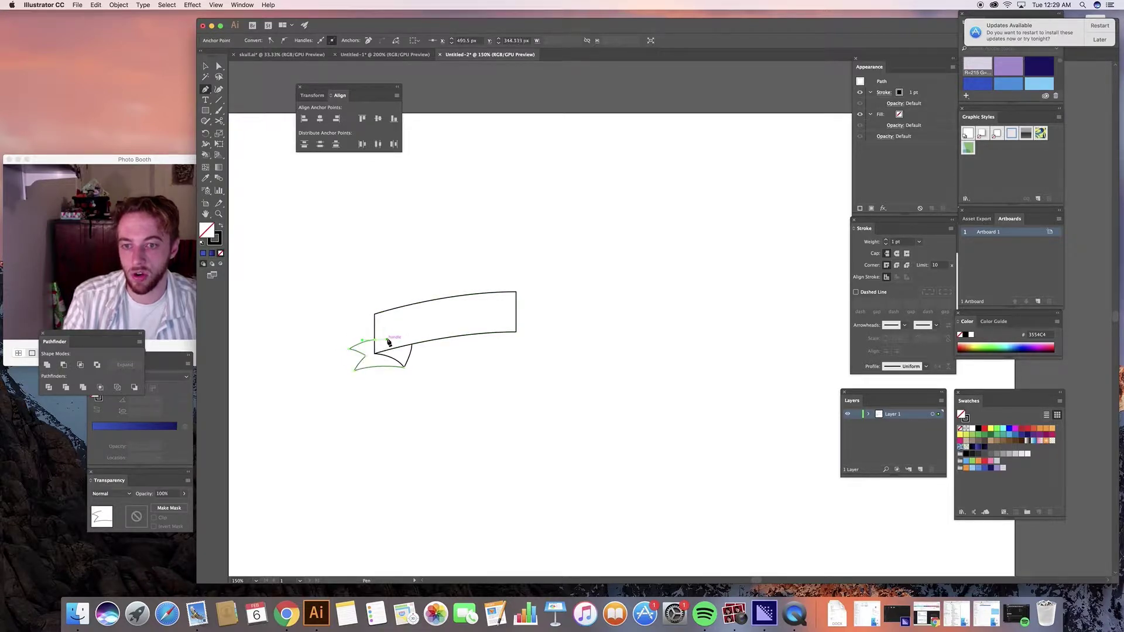
pyautogui.keyDown('super'); pyautogui.click(419, 355); pyautogui.keyUp('super')
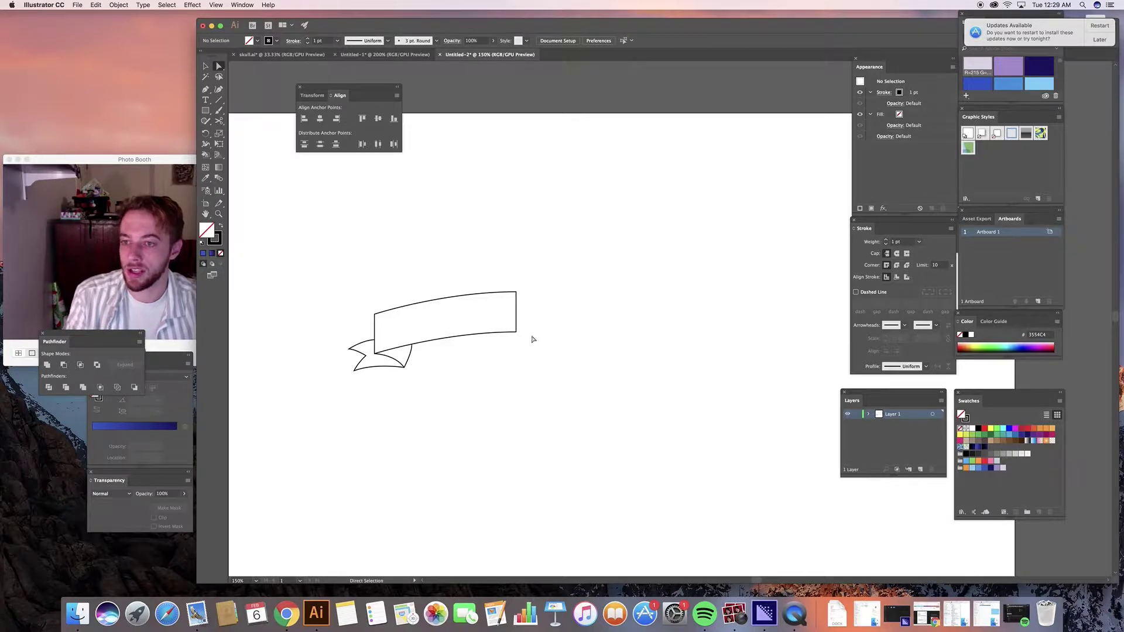
pyautogui.press('v')
pyautogui.moveTo(416, 359); pyautogui.dragTo(491, 378)
pyautogui.press('Escape')
pyautogui.scroll(3, 490, 384)
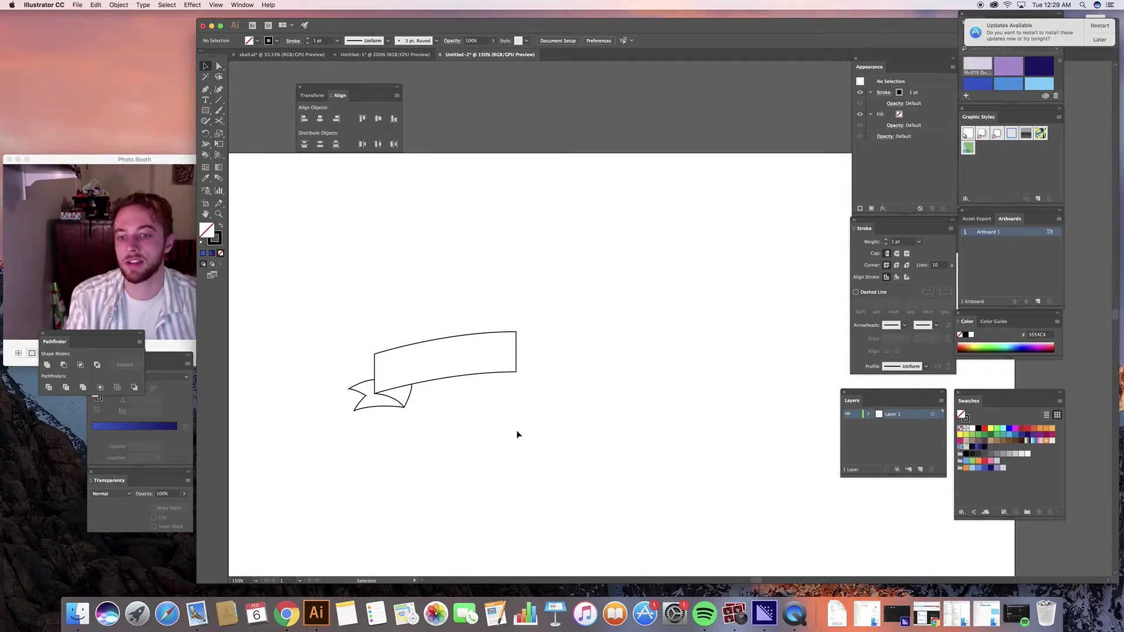
# Step: Draw a curved dividing line across the band from its right edge to its left edge
pyautogui.moveTo(524, 433); pyautogui.dragTo(324, 321)
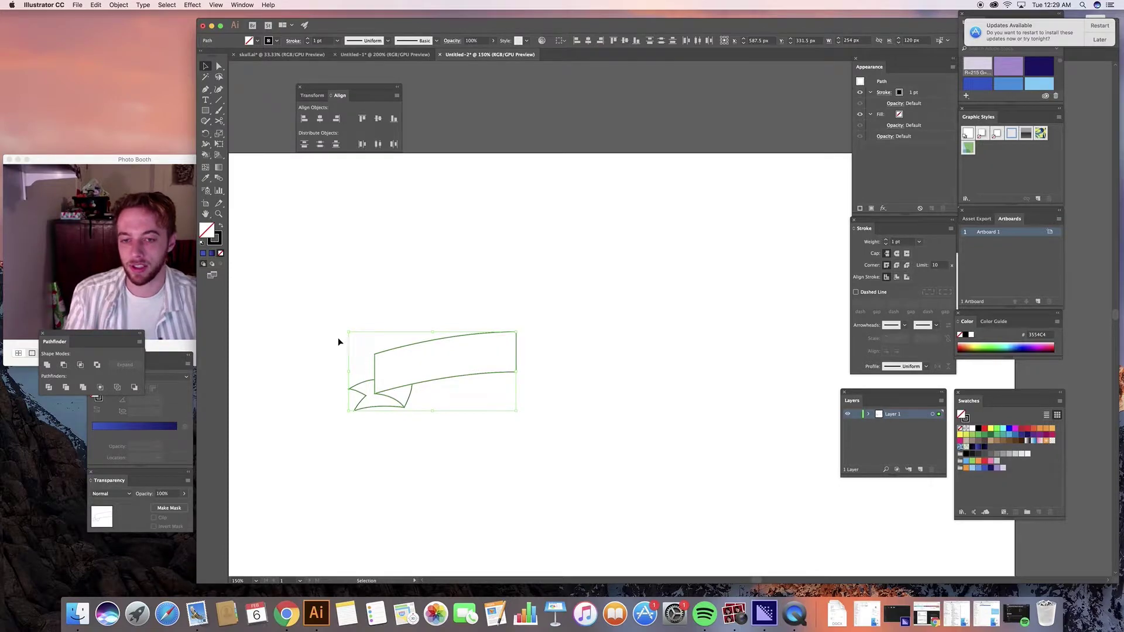
pyautogui.click(446, 458)
pyautogui.press('p')
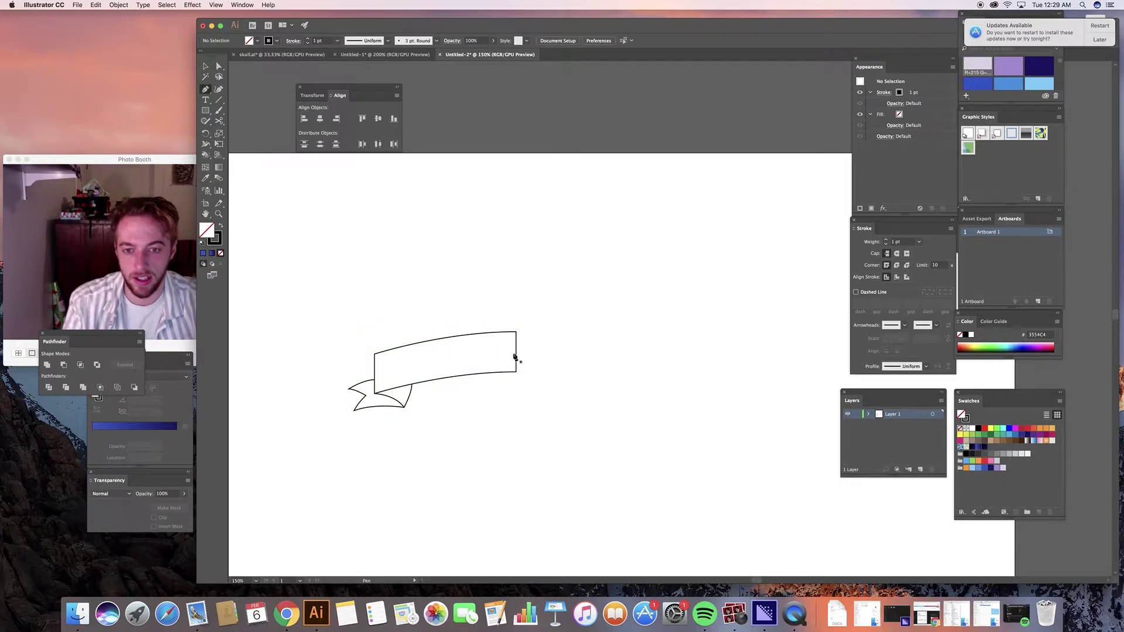
pyautogui.click(517, 353)
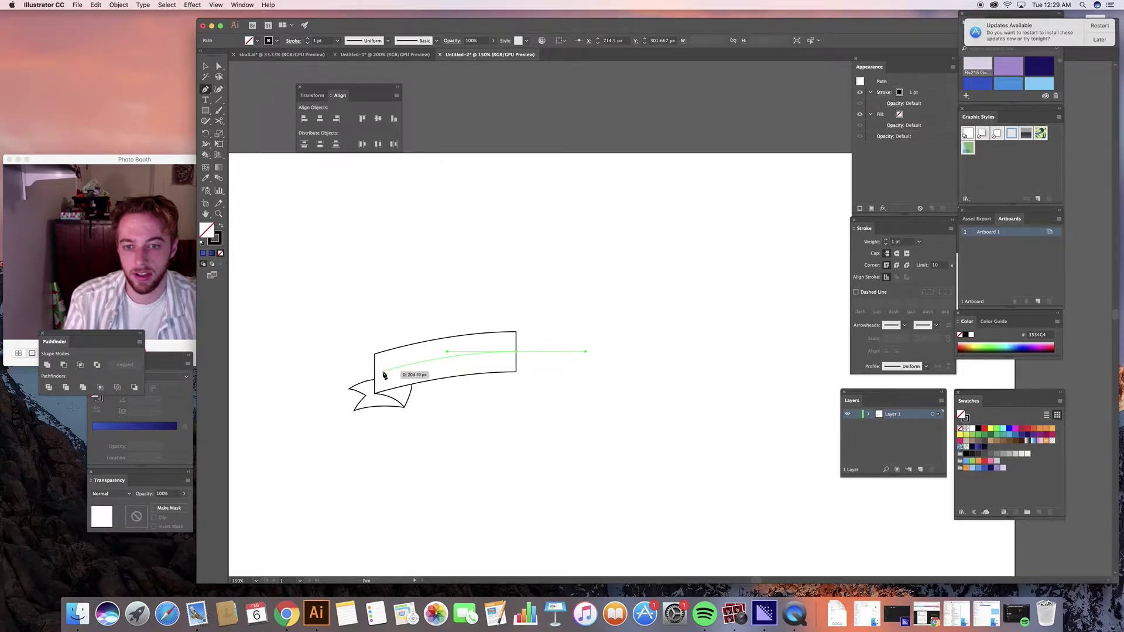
pyautogui.moveTo(375, 374); pyautogui.dragTo(342, 292)
pyautogui.keyDown('super'); pyautogui.click(509, 414); pyautogui.keyUp('super')
# Step: Review the banner's anchor points, then return to Selection and open the Object menu
pyautogui.press('v')
pyautogui.press('a')
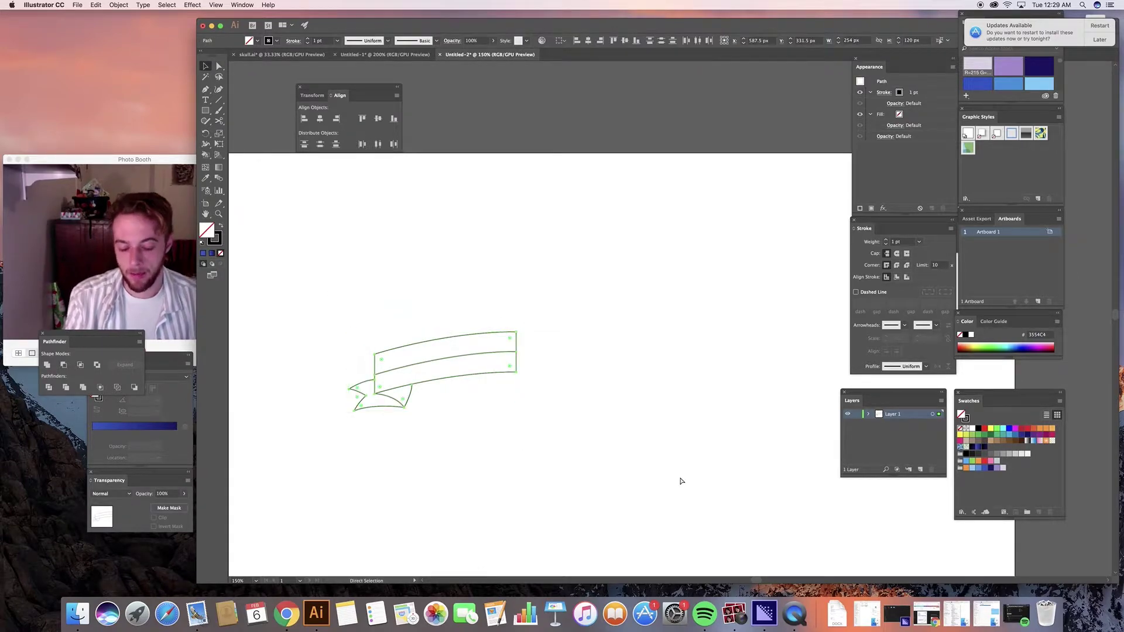
pyautogui.press('super')
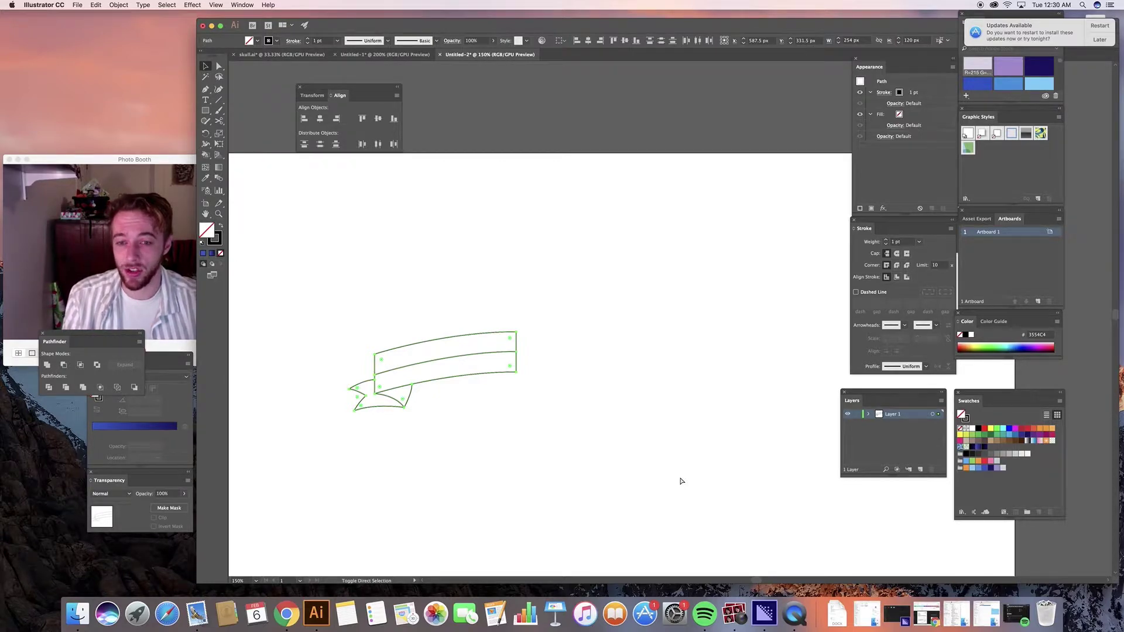
pyautogui.press('v')
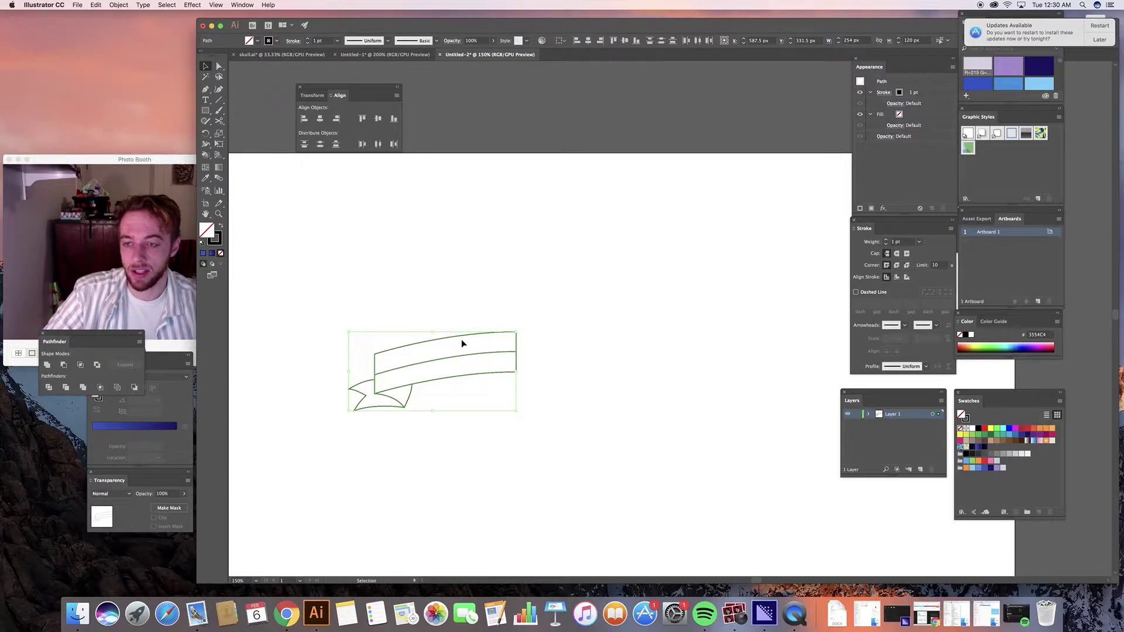
pyautogui.click(117, 5)
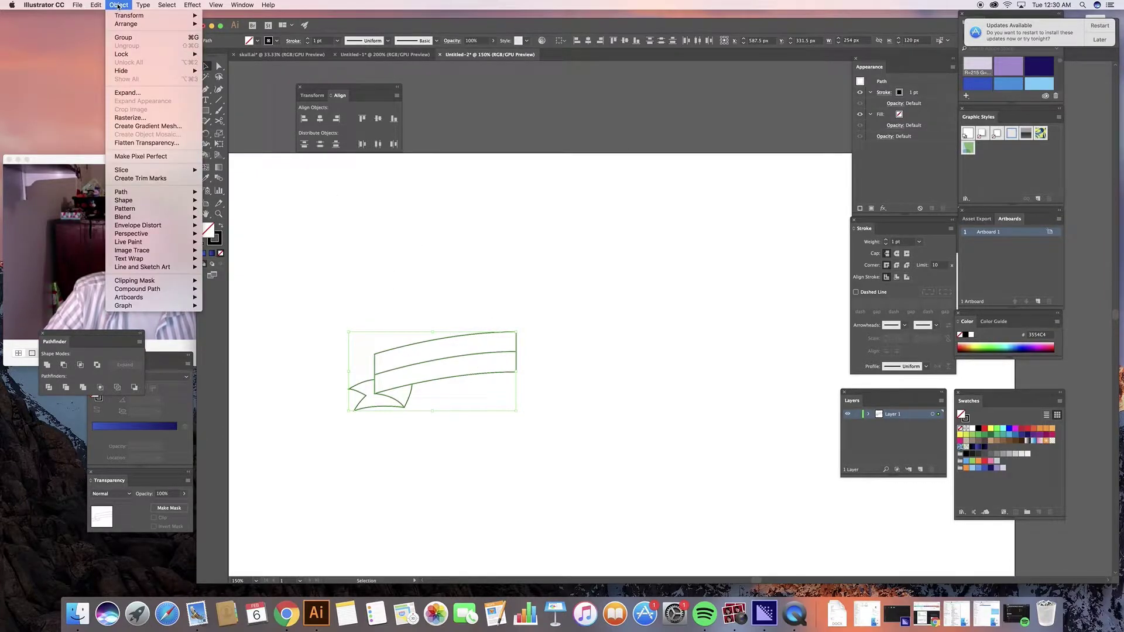
# Step: Reflect a vertical copy of the half ribbon and slide it right against the original
pyautogui.moveTo(121, 16)
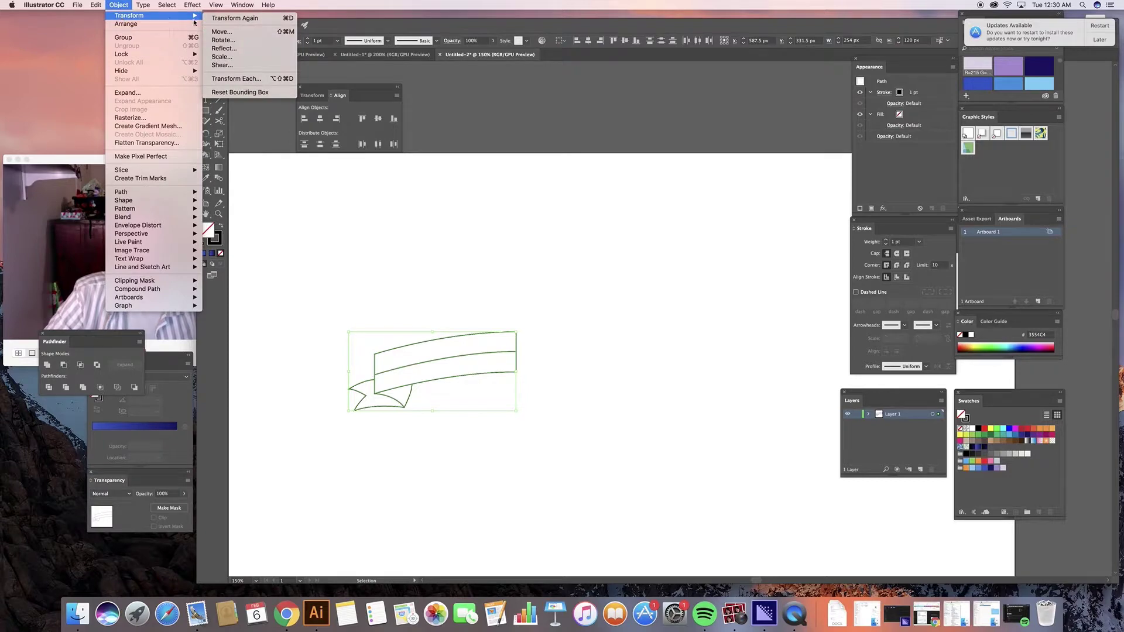
pyautogui.click(223, 49)
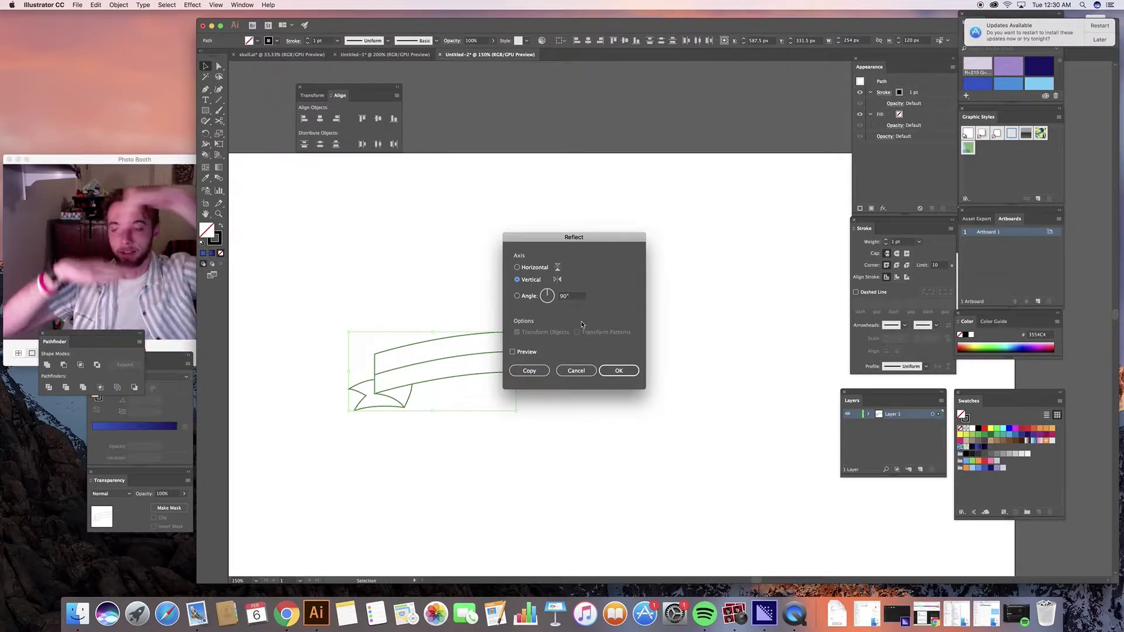
pyautogui.click(609, 370)
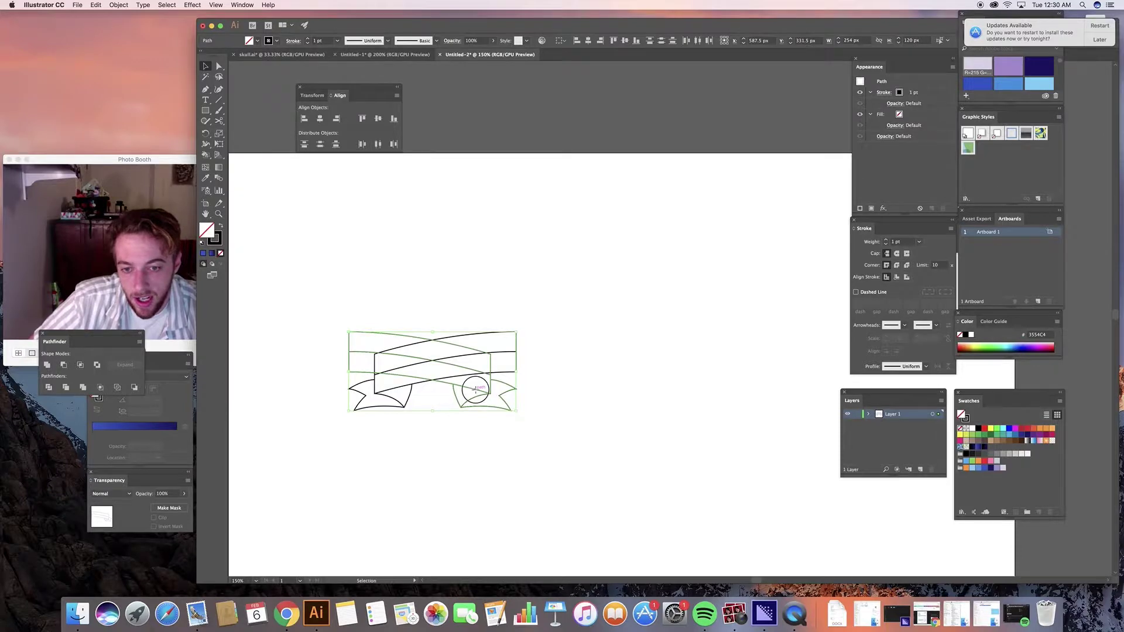
pyautogui.moveTo(476, 387); pyautogui.dragTo(656, 407)
pyautogui.moveTo(566, 376); pyautogui.dragTo(552, 375)
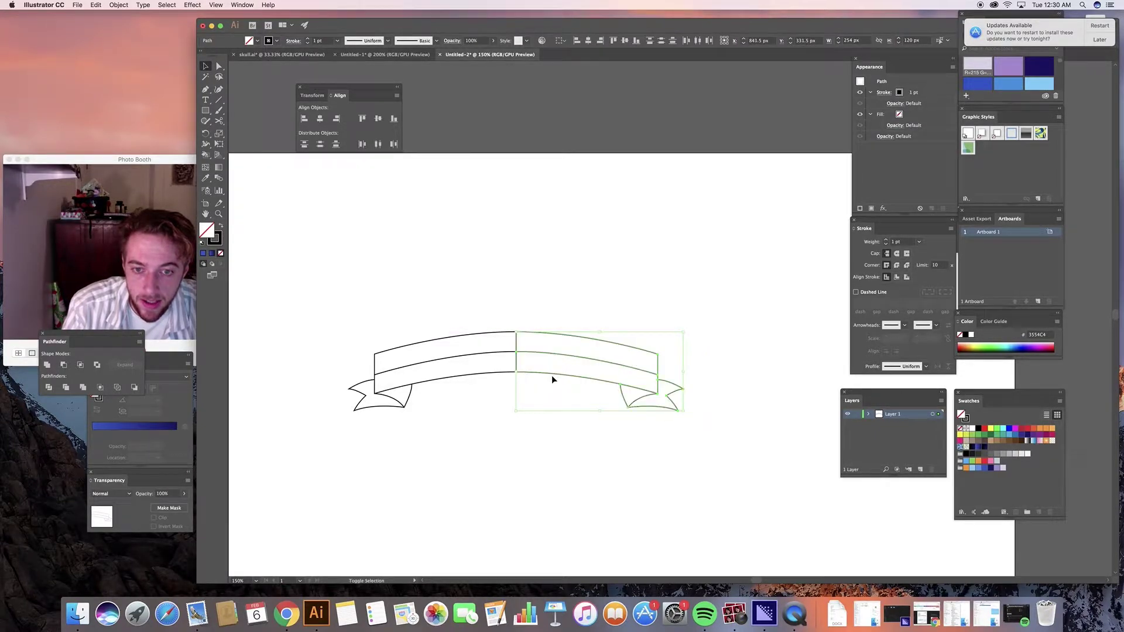
pyautogui.click(504, 386)
pyautogui.press('a')
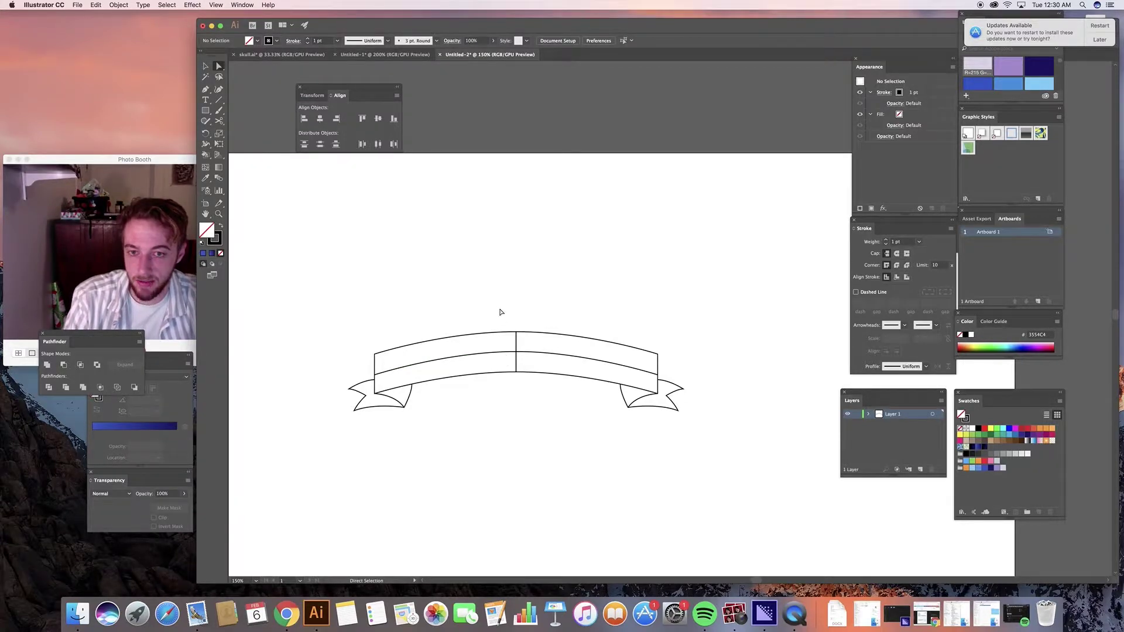
# Step: Delete the vertical seam points where the two ribbon halves meet
pyautogui.press('p')
pyautogui.press('a')
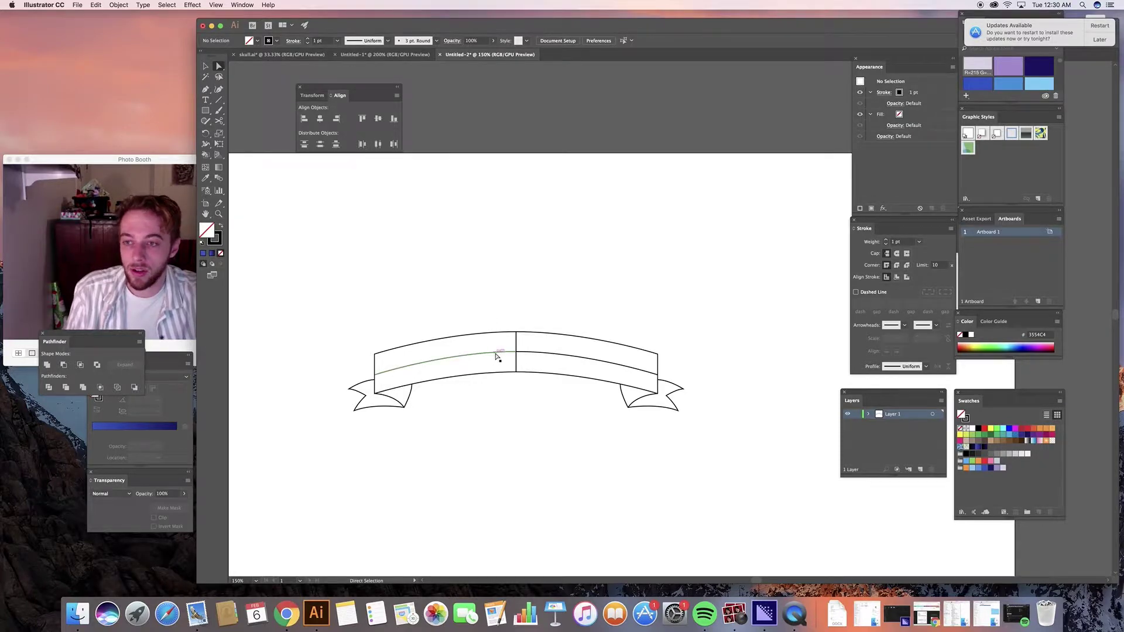
pyautogui.hotkey('shift', 'e')
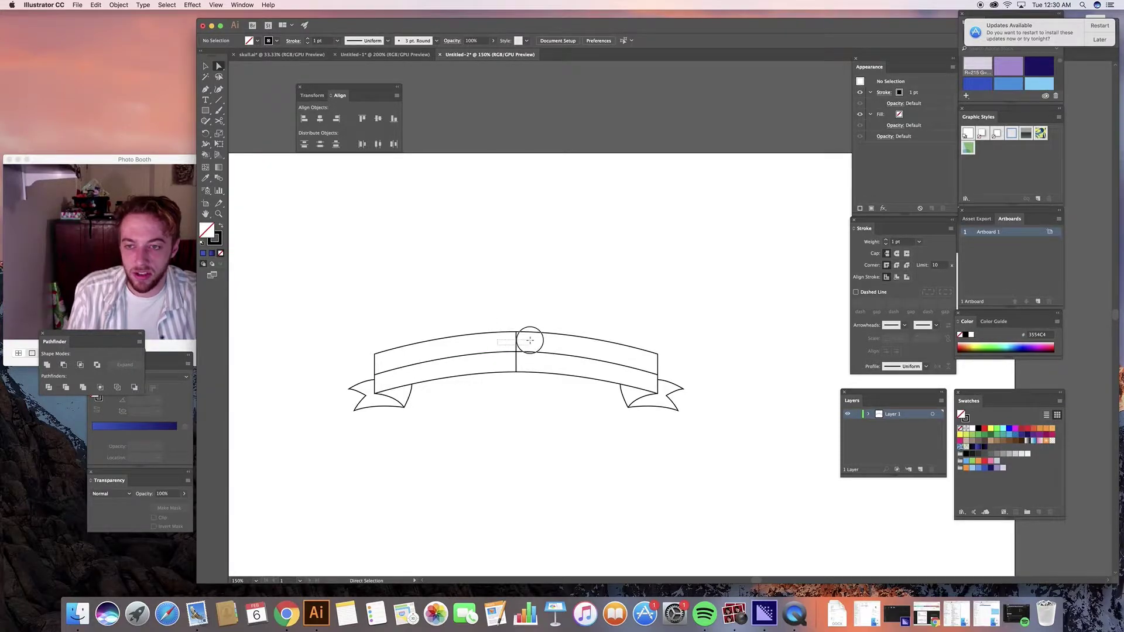
pyautogui.moveTo(529, 340); pyautogui.dragTo(532, 344)
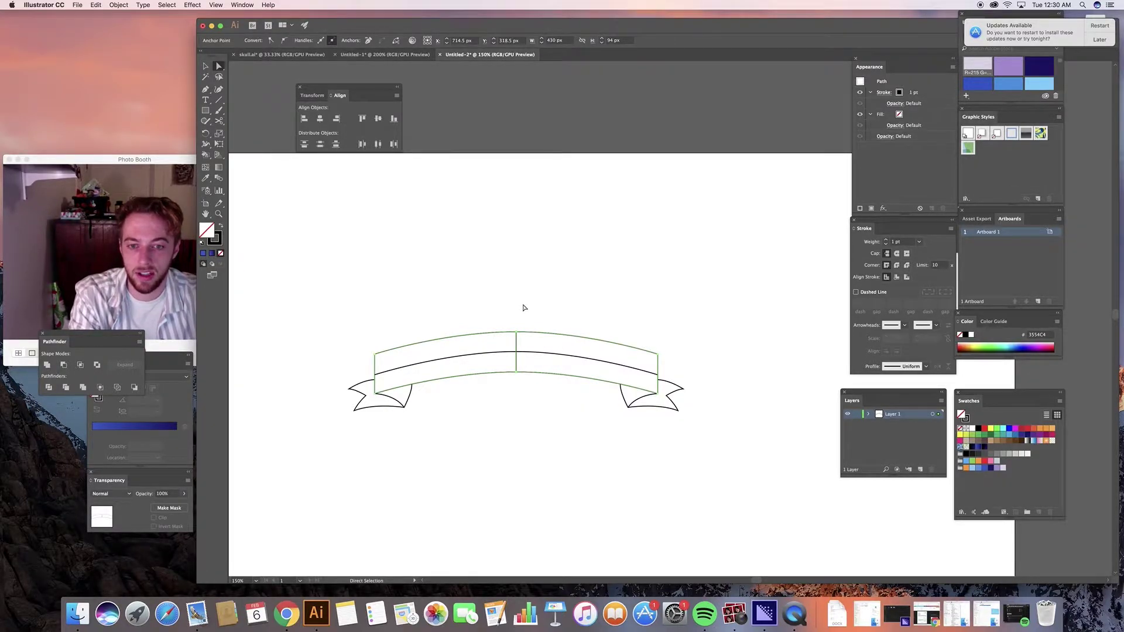
pyautogui.press('Delete')
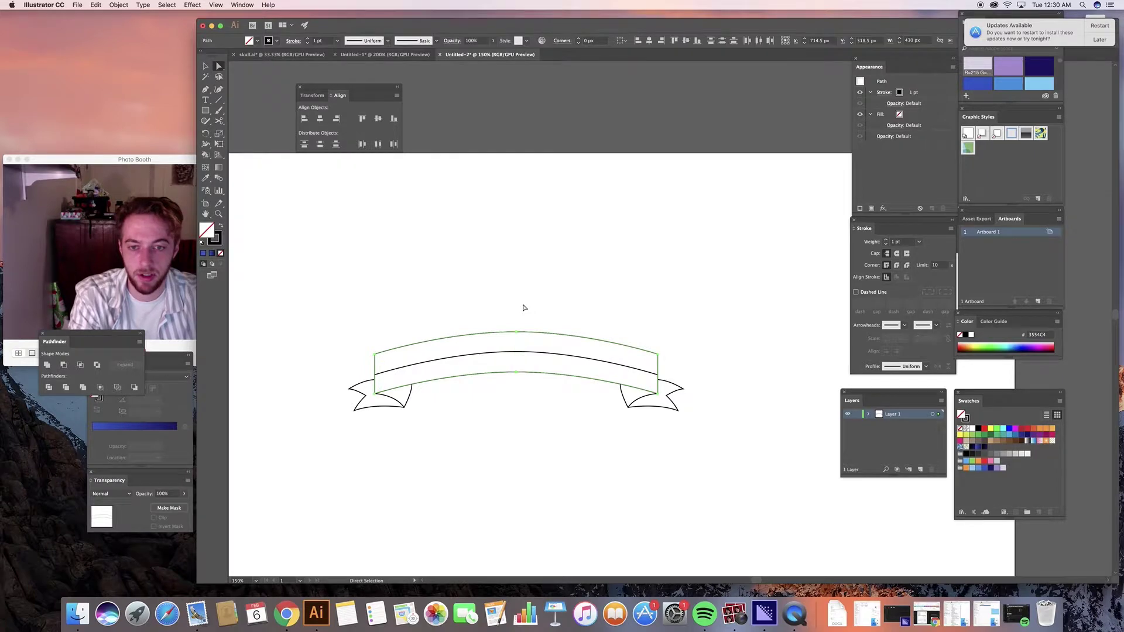
# Step: Nudge the middle curve's anchor points down slightly
pyautogui.click(525, 308)
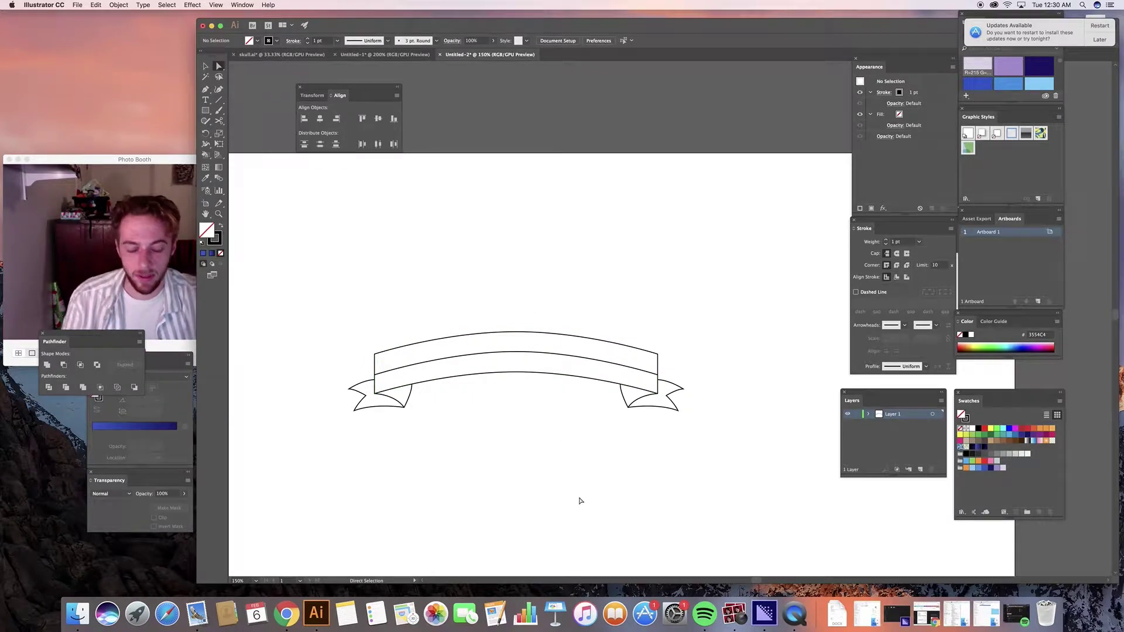
pyautogui.moveTo(496, 317); pyautogui.dragTo(541, 397)
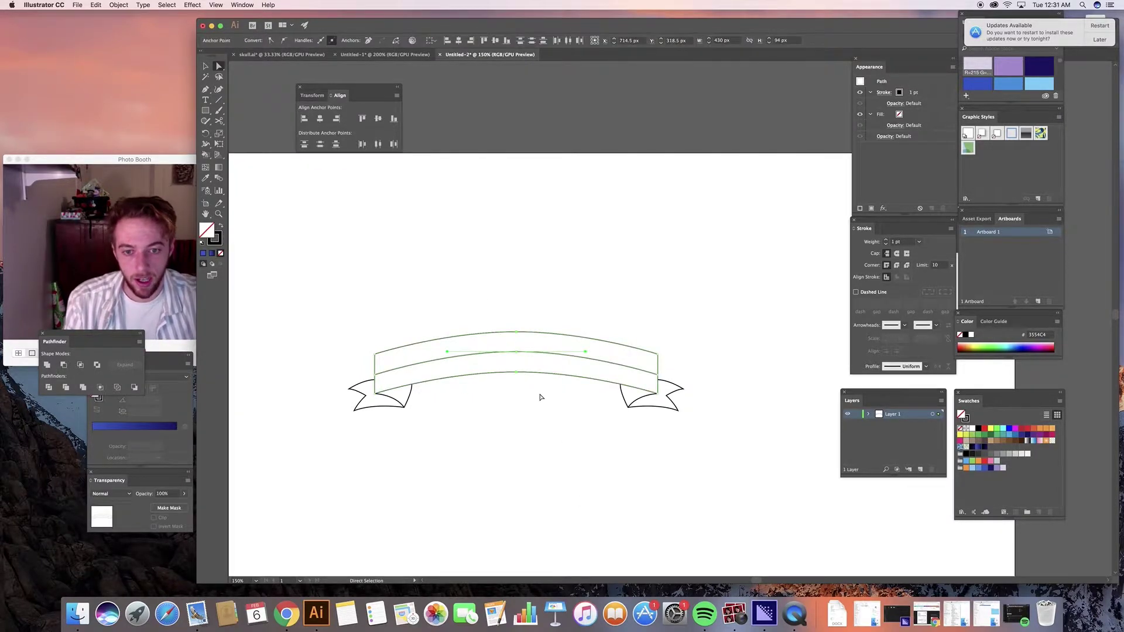
pyautogui.press('Down')
pyautogui.press('Down')
pyautogui.press('Down')
pyautogui.press('Down')
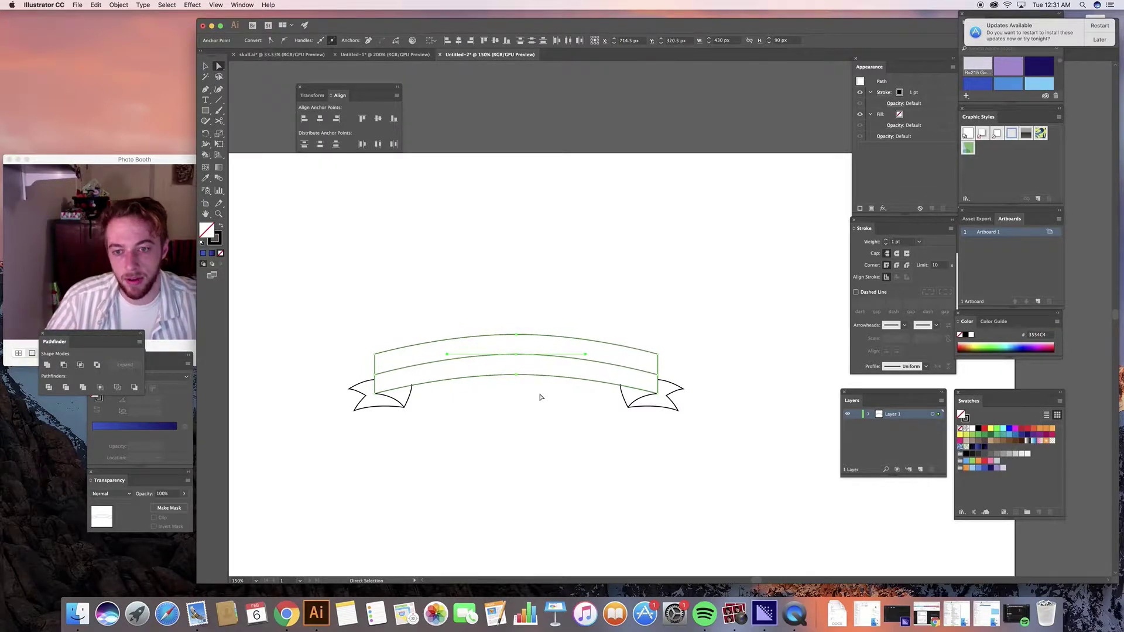
pyautogui.click(558, 475)
# Step: Raise the banner's top edge about 10 px into a higher arch
pyautogui.press('v')
pyautogui.moveTo(690, 467); pyautogui.dragTo(389, 316)
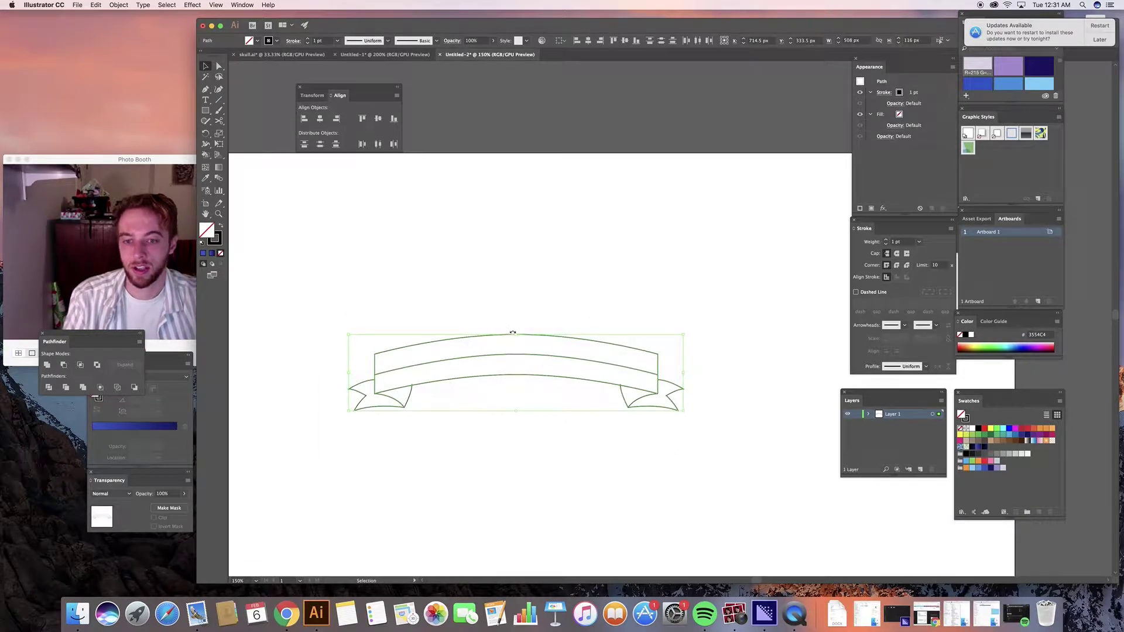
pyautogui.moveTo(516, 333); pyautogui.dragTo(516, 327)
pyautogui.click(498, 433)
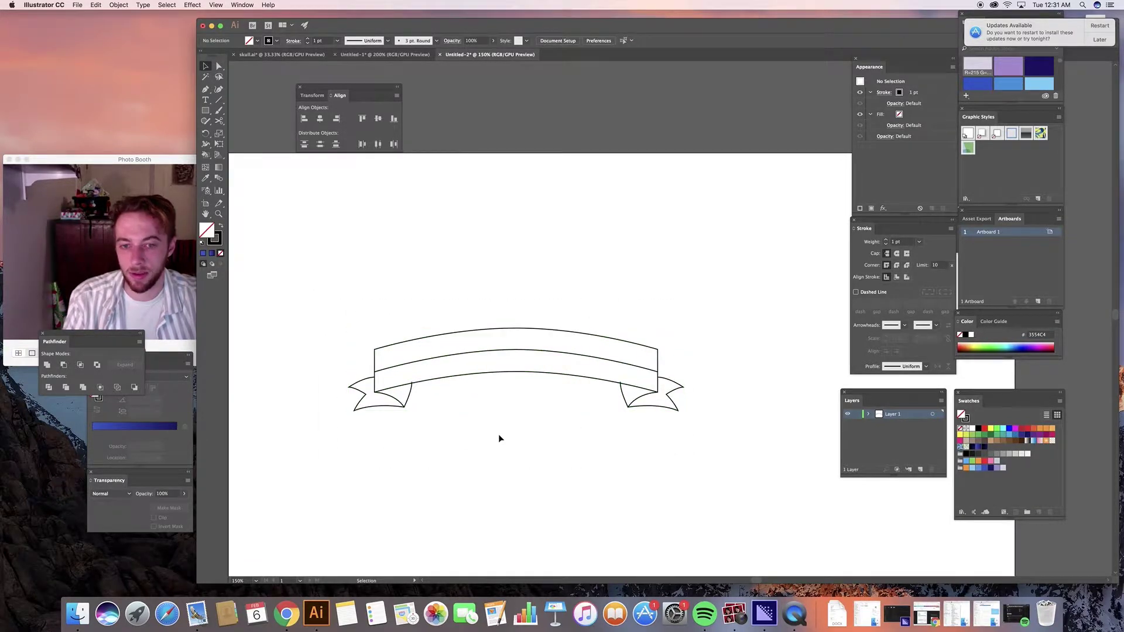
# Step: Select the banner for Live Paint and choose blue 3554C4 as the fill colour
pyautogui.moveTo(669, 445); pyautogui.dragTo(319, 311)
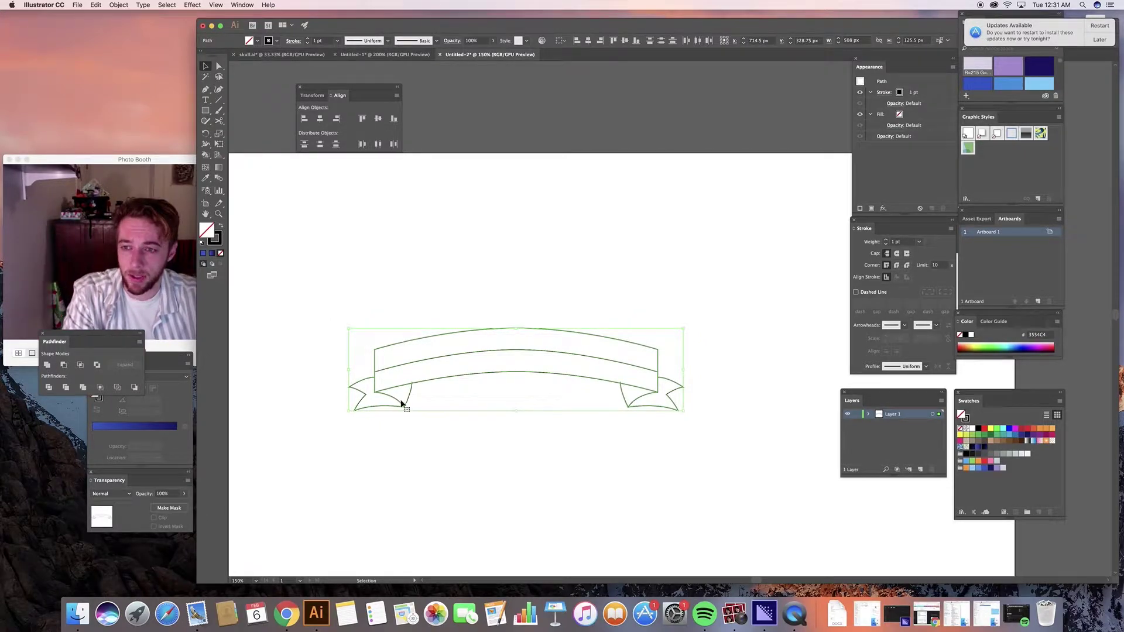
pyautogui.press('k')
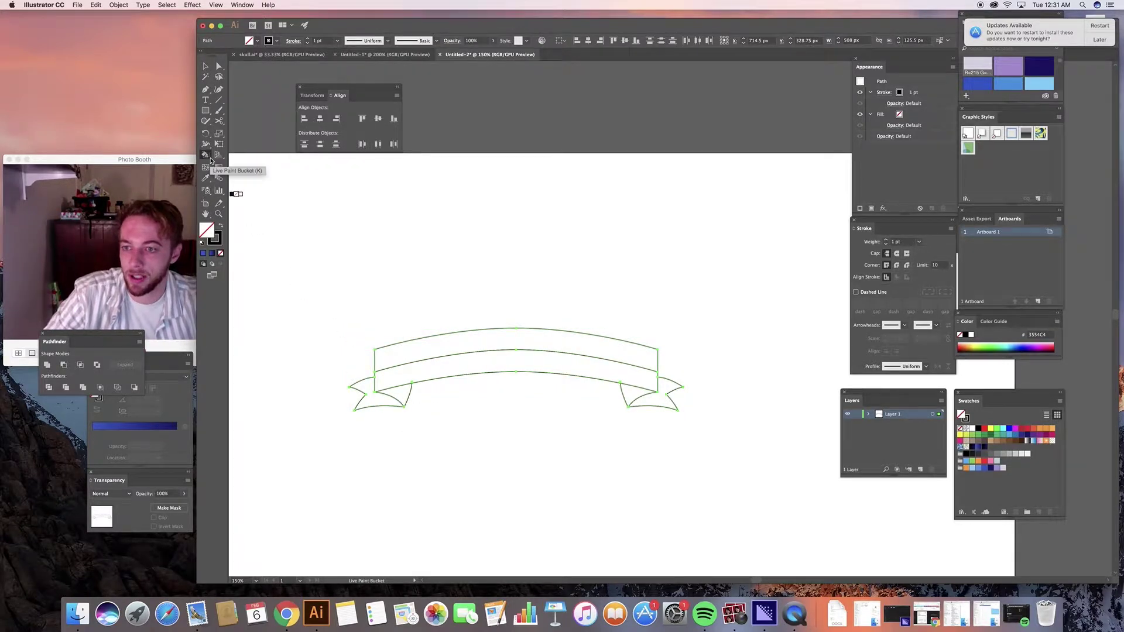
pyautogui.click(985, 461)
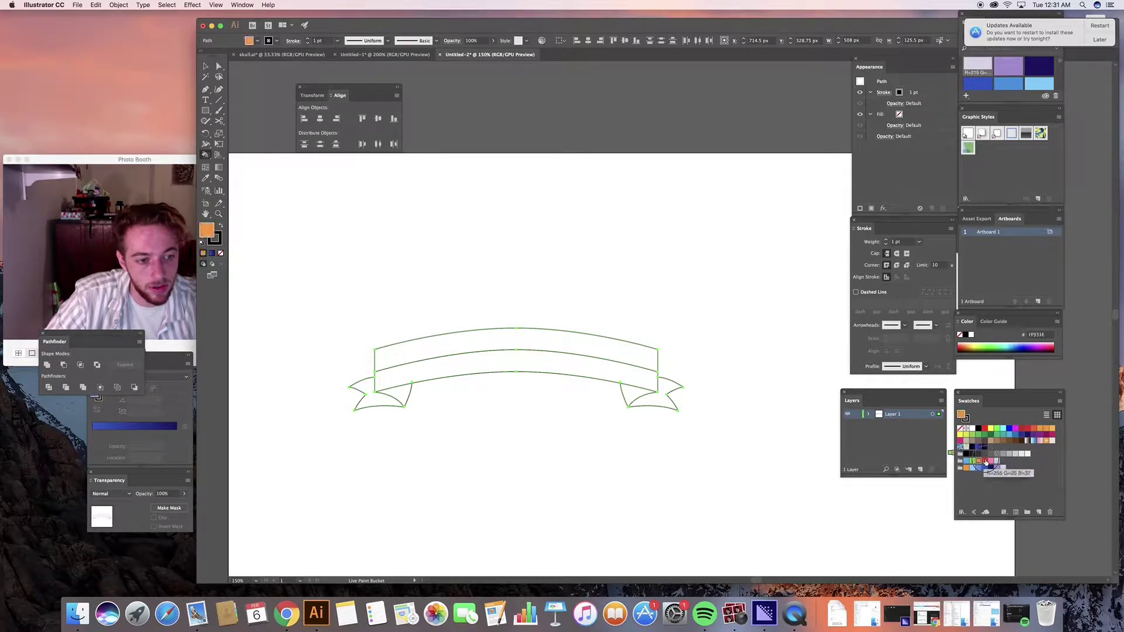
pyautogui.click(990, 468)
pyautogui.click(1016, 428)
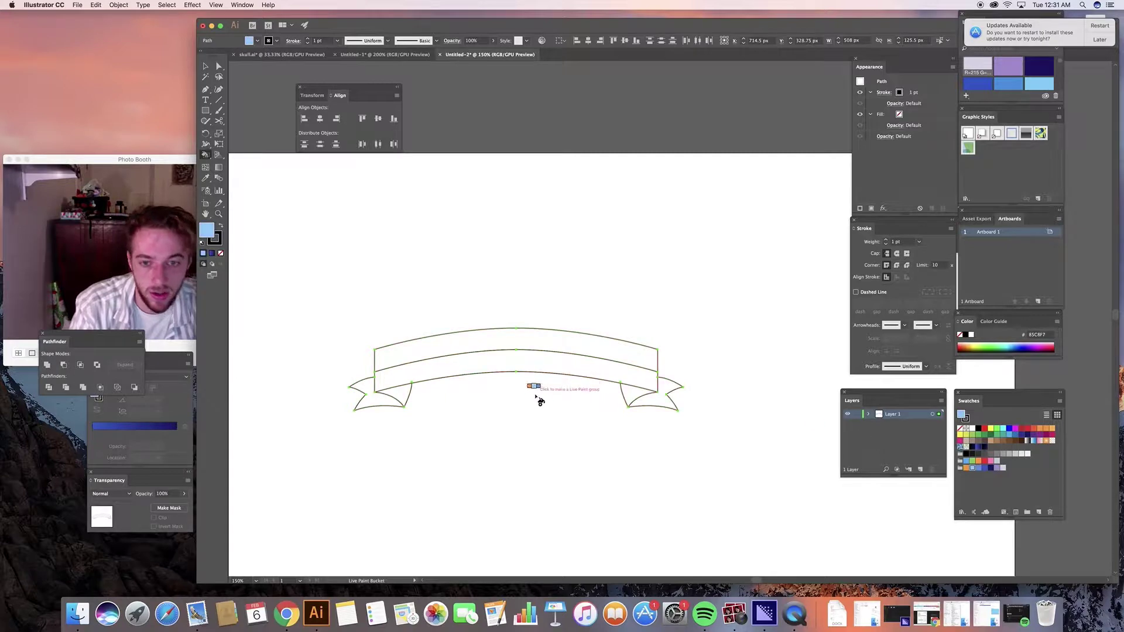
pyautogui.press('Right')
pyautogui.press('Right')
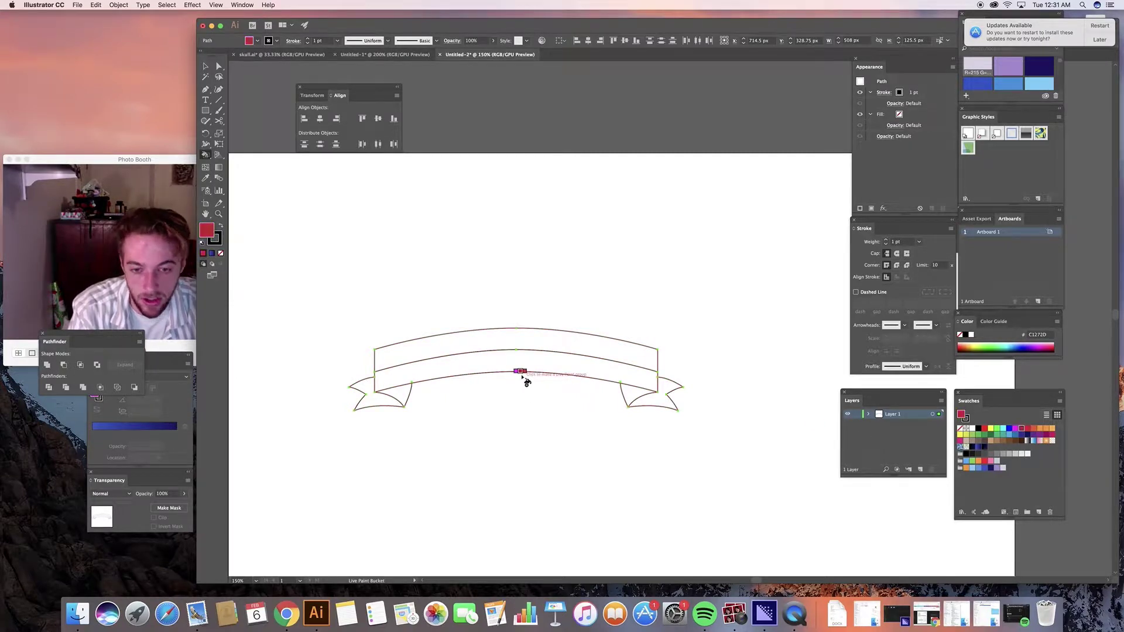
pyautogui.press('Right')
pyautogui.press('Right')
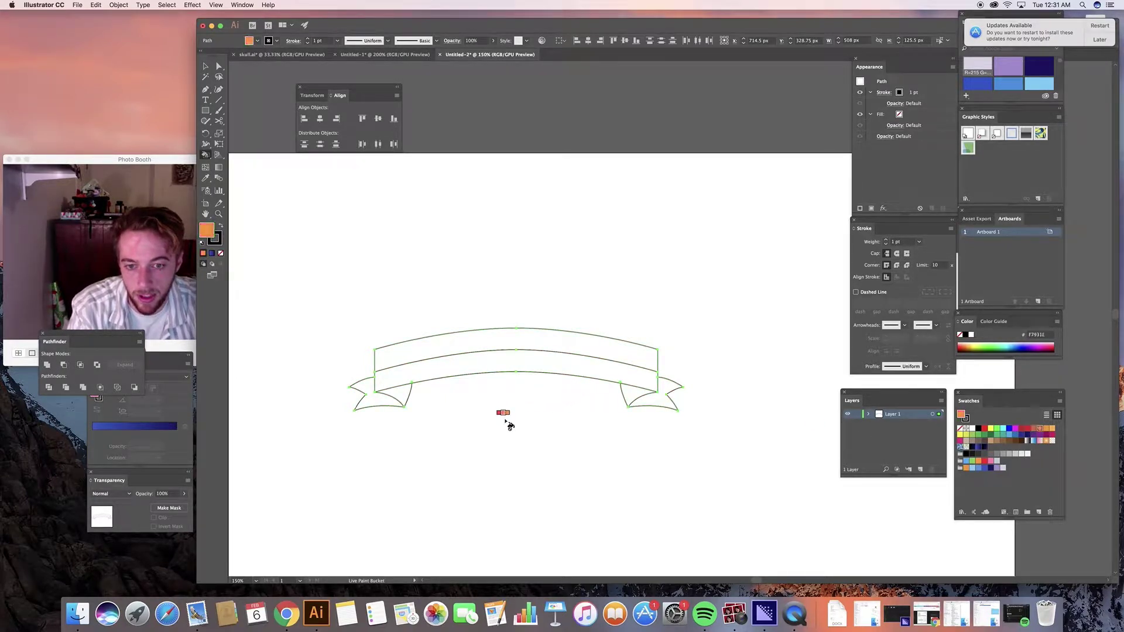
pyautogui.click(985, 467)
# Step: Fill the lower band blue, the top band light blue, and both folds navy
pyautogui.click(597, 362)
pyautogui.press('Left')
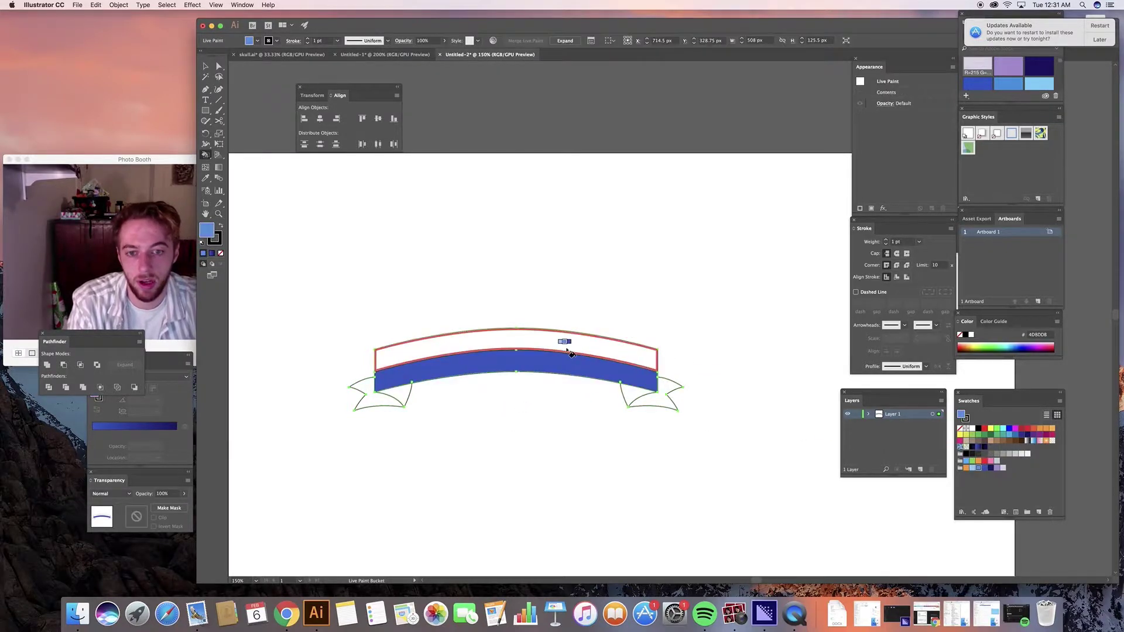
pyautogui.click(565, 350)
pyautogui.press('Right')
pyautogui.press('Right')
pyautogui.click(636, 387)
pyautogui.click(401, 395)
# Step: Fill both swallowtail ends light blue and reselect the ribbon
pyautogui.press('Left')
pyautogui.press('Left')
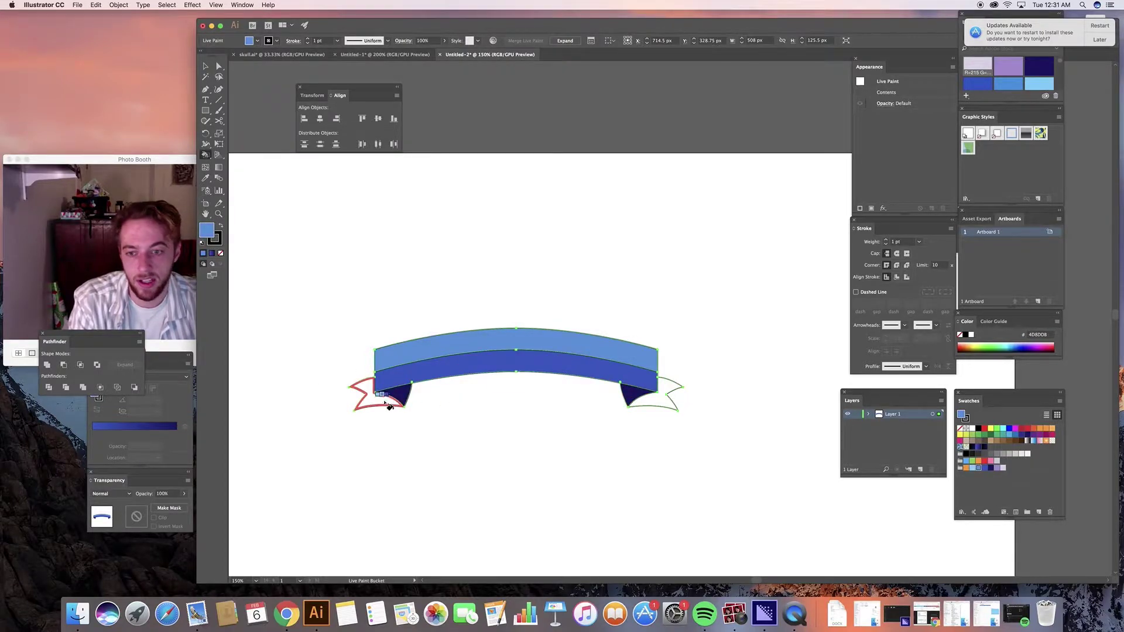
pyautogui.click(363, 394)
pyautogui.click(651, 398)
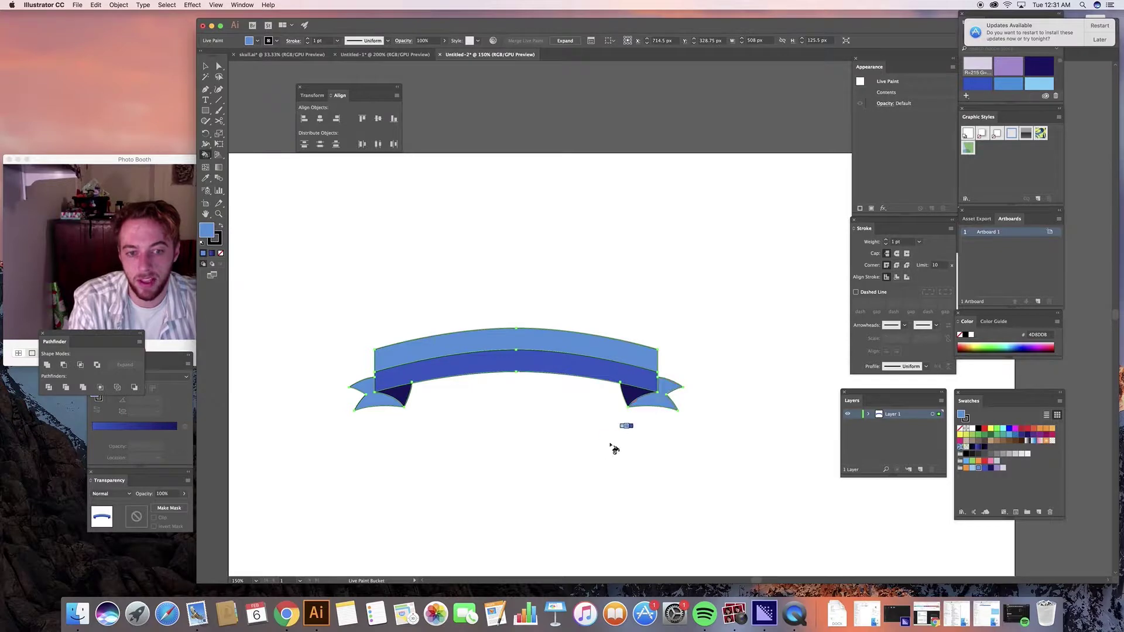
pyautogui.press('v')
pyautogui.click(603, 448)
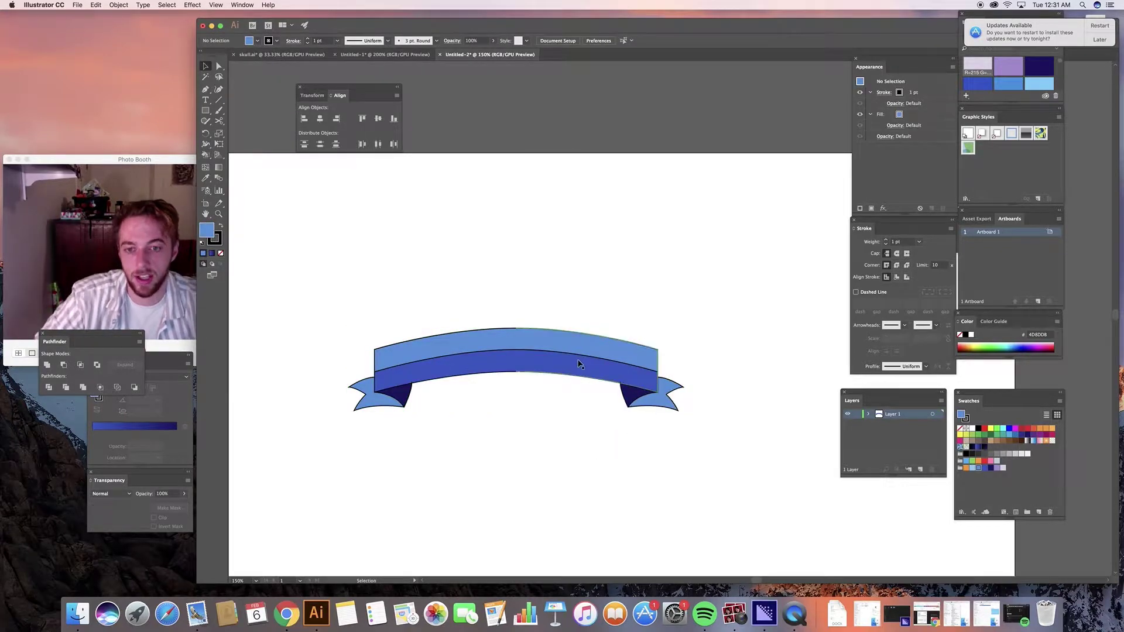
pyautogui.click(668, 393)
# Step: Set the ribbon's stroke to None, then reselect the whole ribbon
pyautogui.click(276, 40)
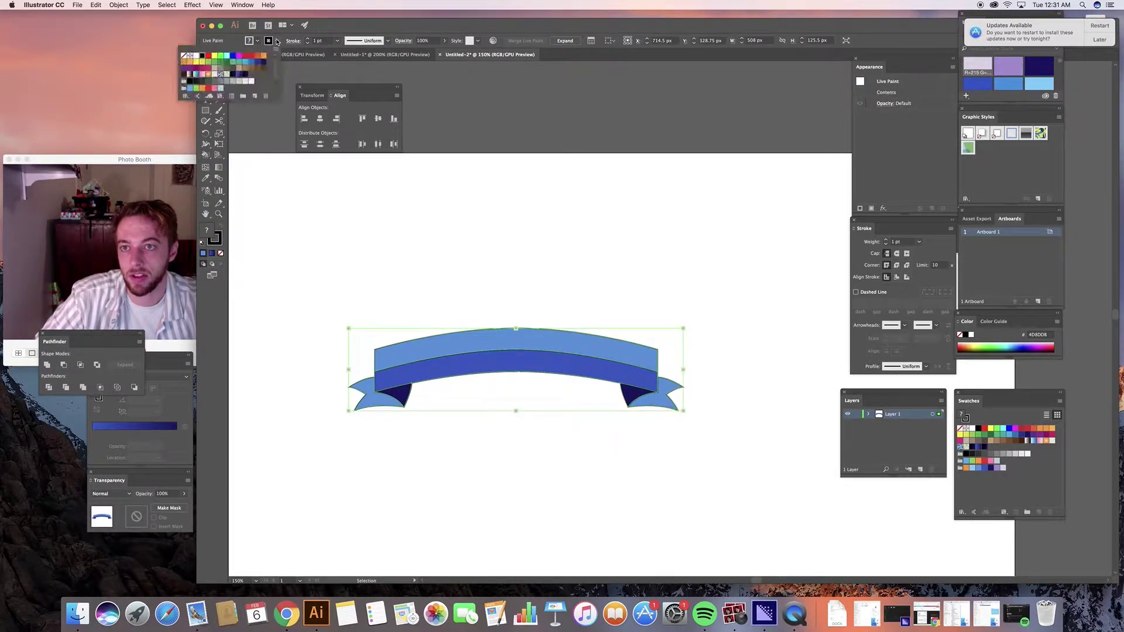
pyautogui.click(185, 57)
pyautogui.click(513, 214)
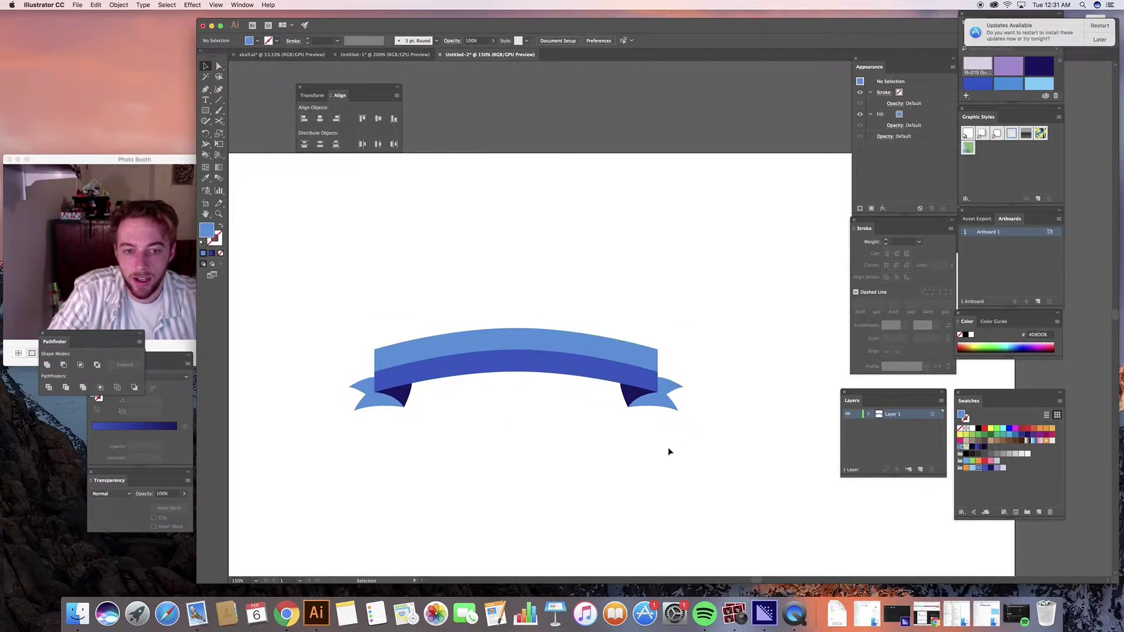
pyautogui.moveTo(666, 446); pyautogui.dragTo(387, 318)
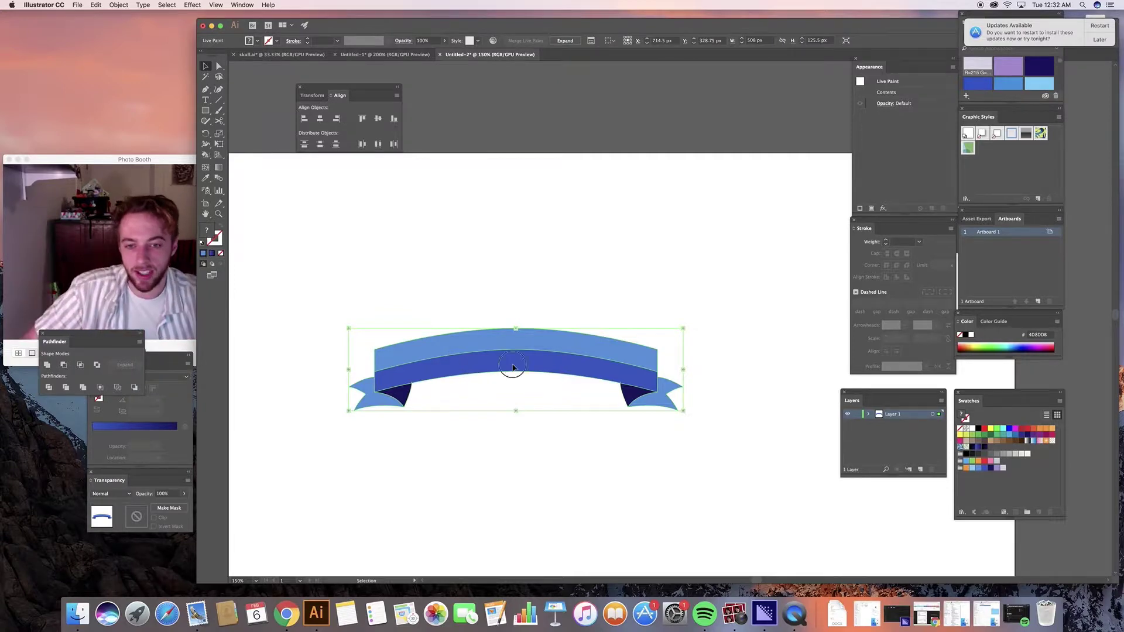
# Step: Expand the Live Paint ribbon into plain shapes via Object > Expand
pyautogui.moveTo(512, 368); pyautogui.dragTo(546, 258)
pyautogui.press('super+z')
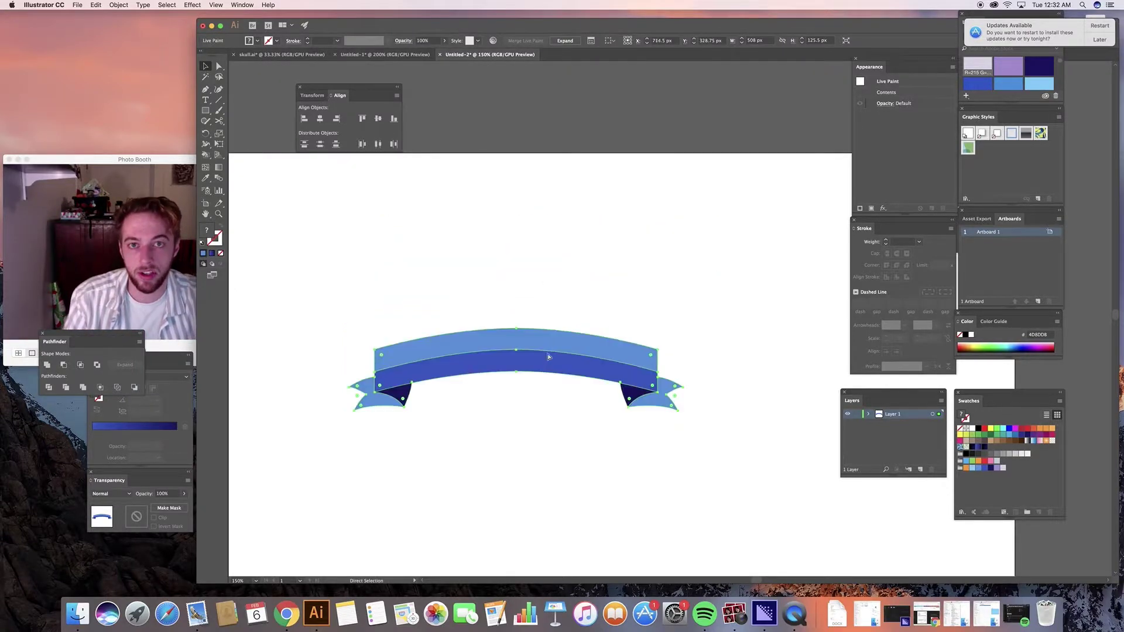
pyautogui.click(553, 451)
pyautogui.click(542, 386)
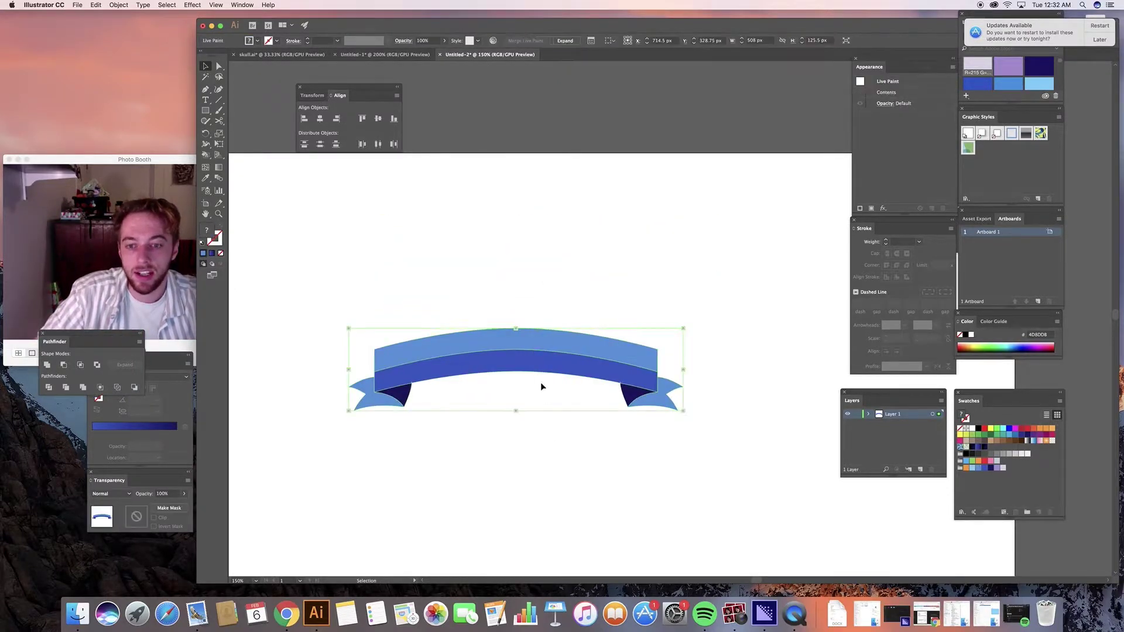
pyautogui.click(118, 6)
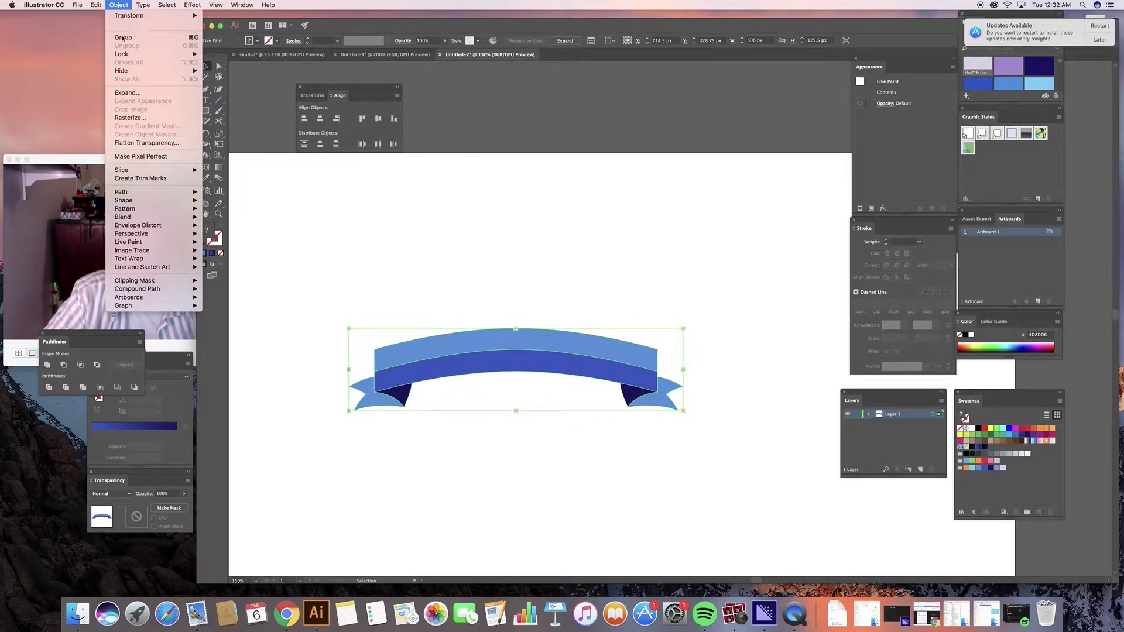
pyautogui.click(128, 93)
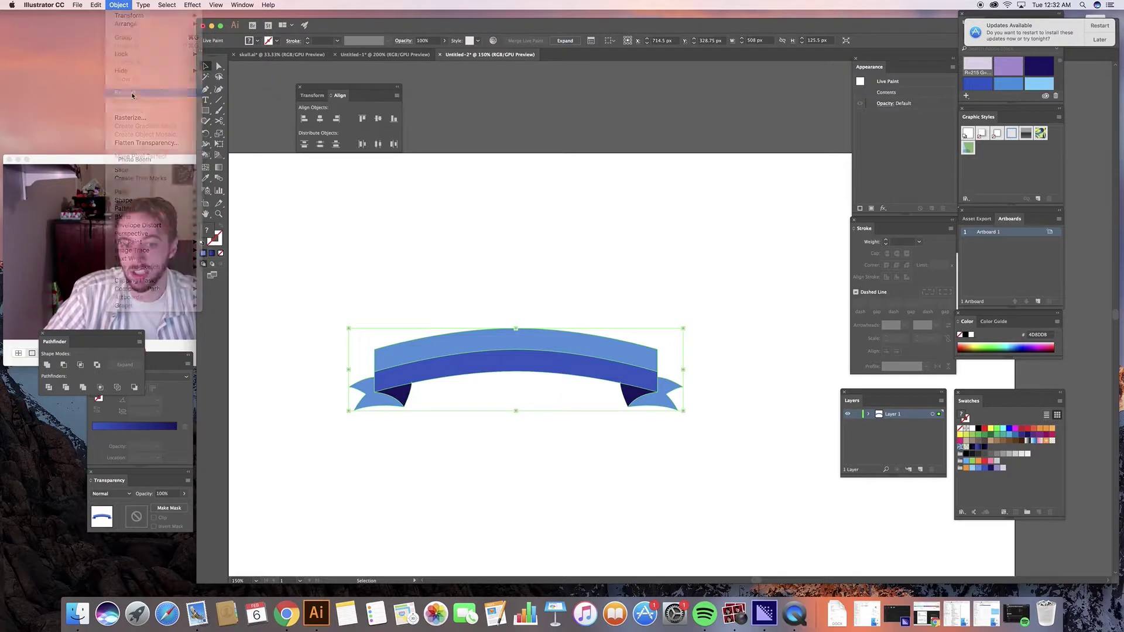
pyautogui.click(599, 364)
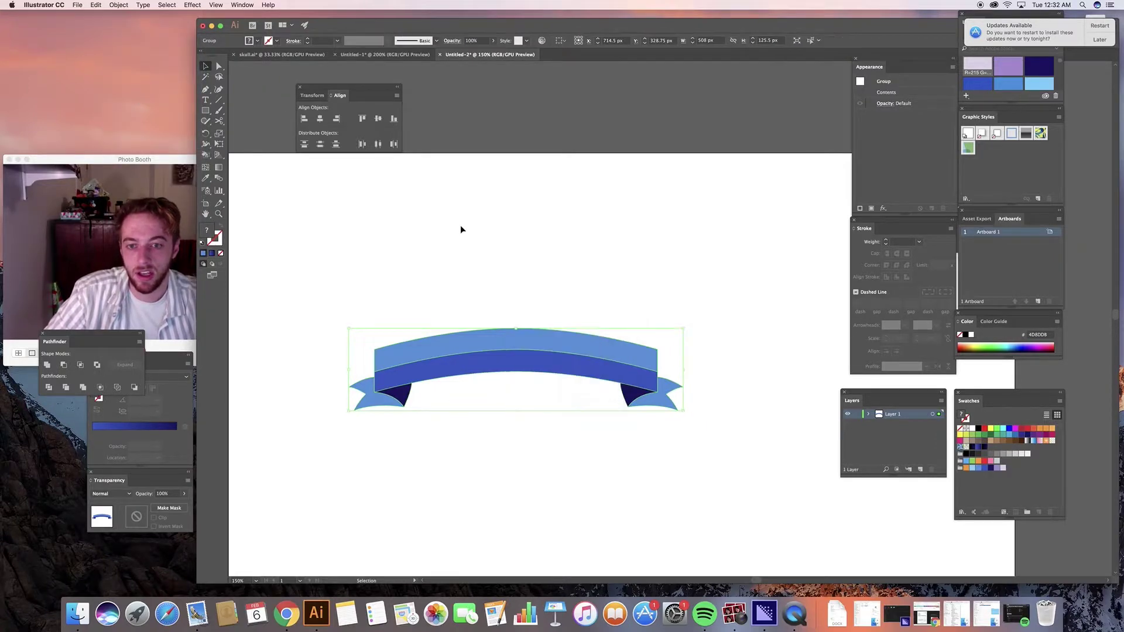
pyautogui.click(117, 6)
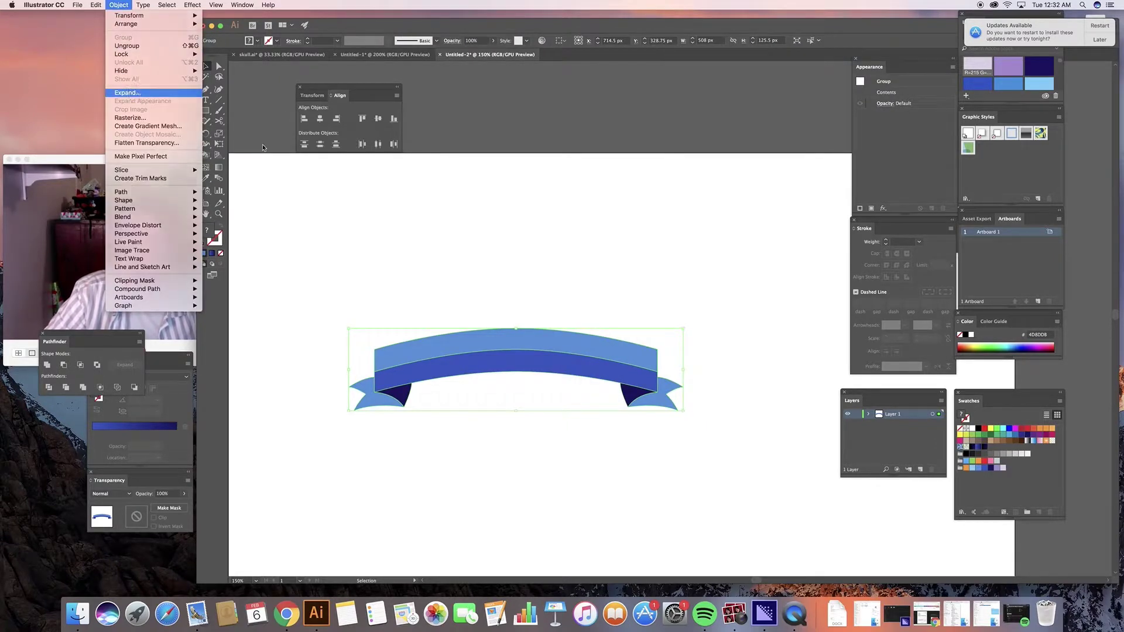
pyautogui.click(576, 336)
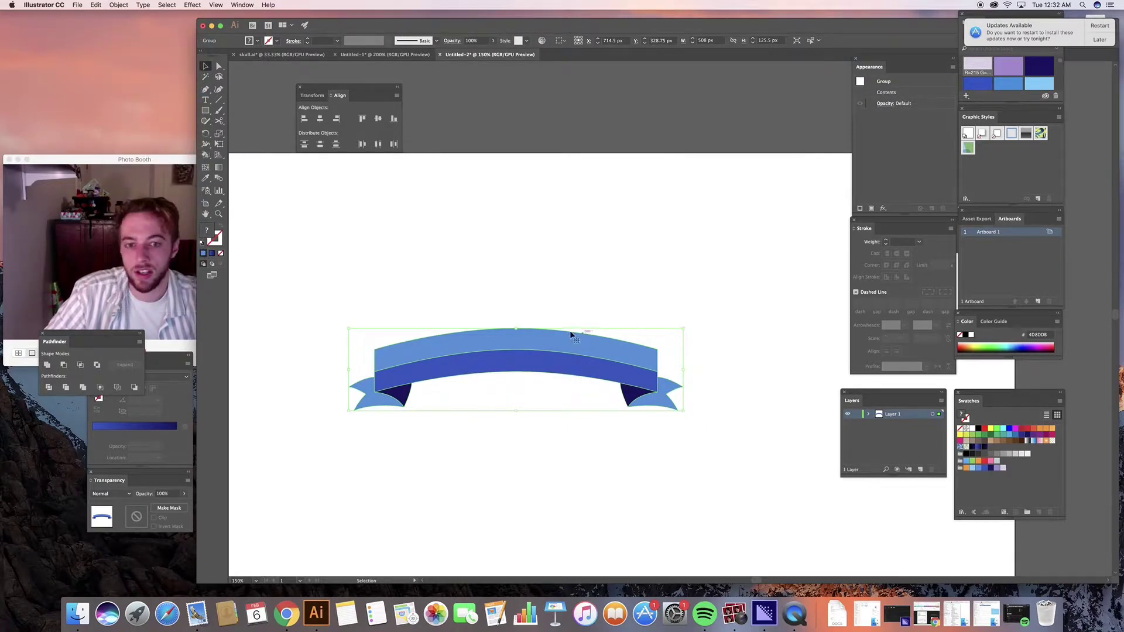
# Step: Ungroup the expanded ribbon twice into separate pieces and deselect
pyautogui.rightClick(511, 345)
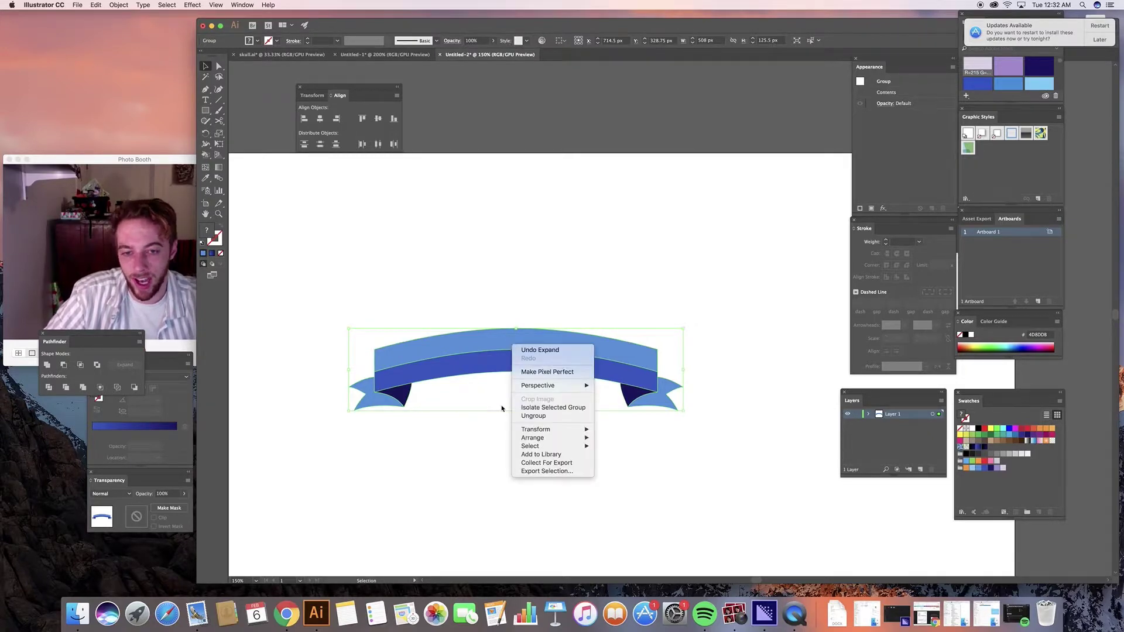
pyautogui.click(533, 416)
pyautogui.rightClick(504, 347)
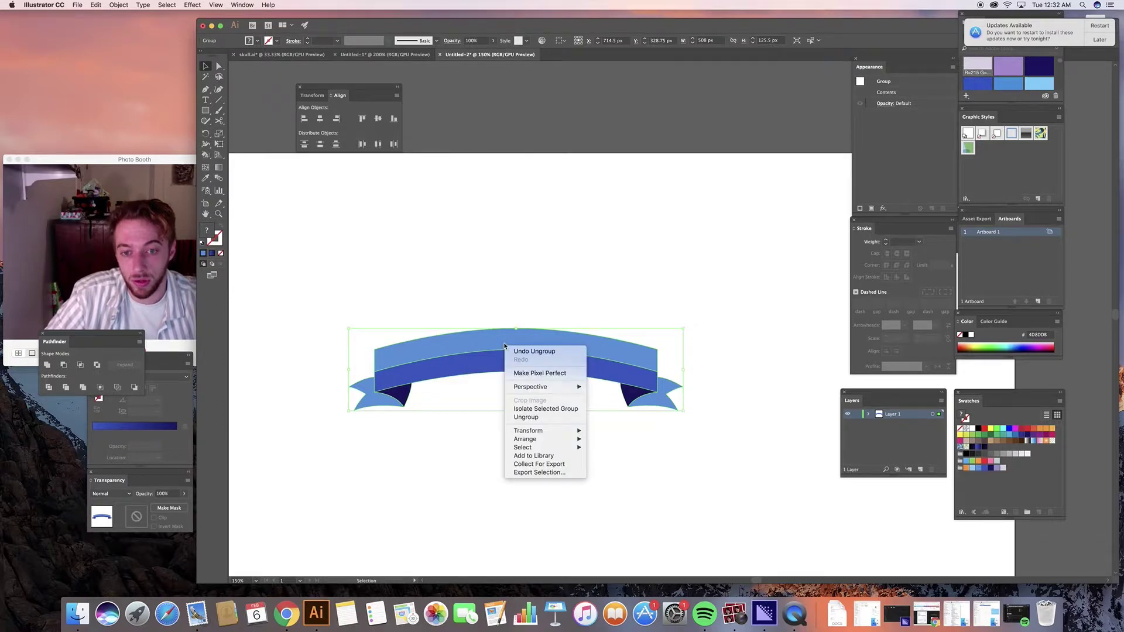
pyautogui.click(528, 416)
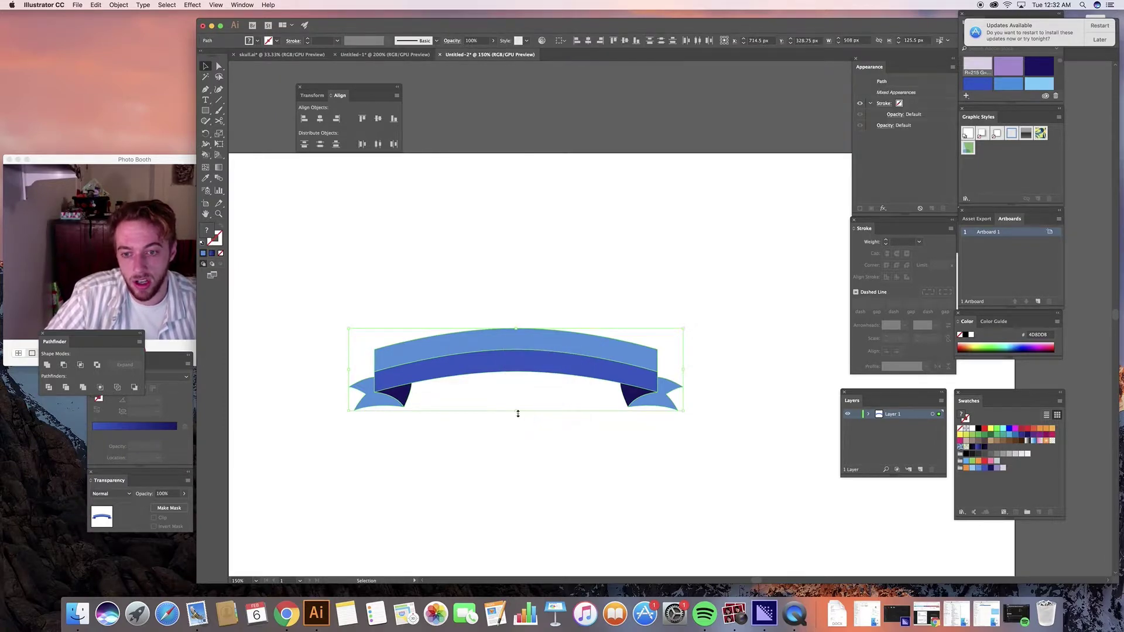
pyautogui.click(511, 474)
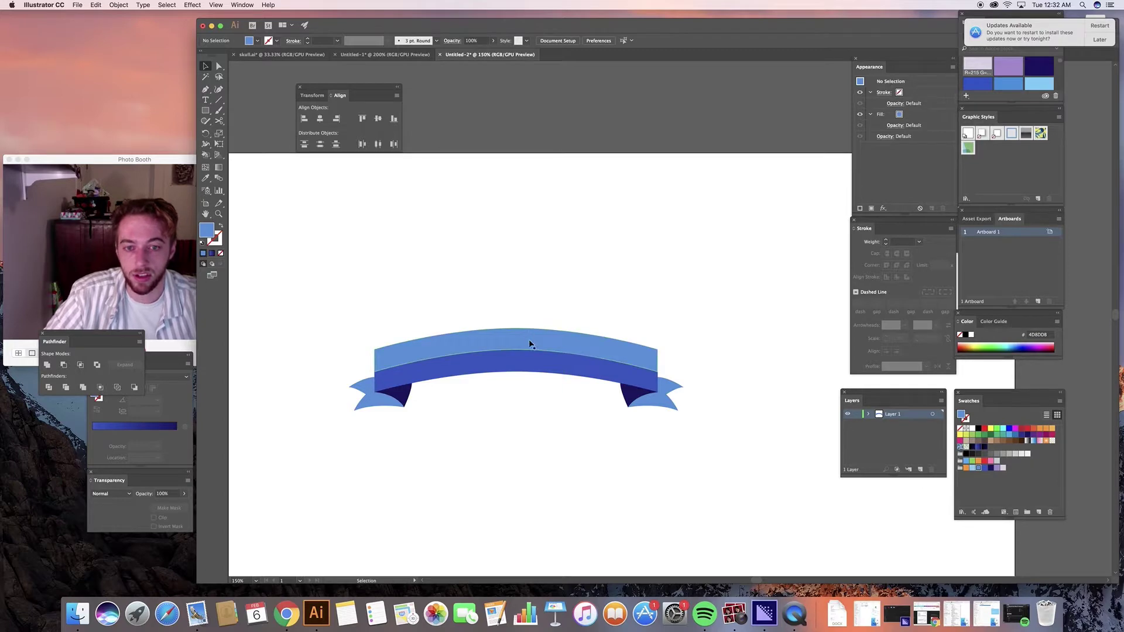
pyautogui.moveTo(530, 341); pyautogui.dragTo(517, 235)
pyautogui.moveTo(563, 367); pyautogui.dragTo(557, 470)
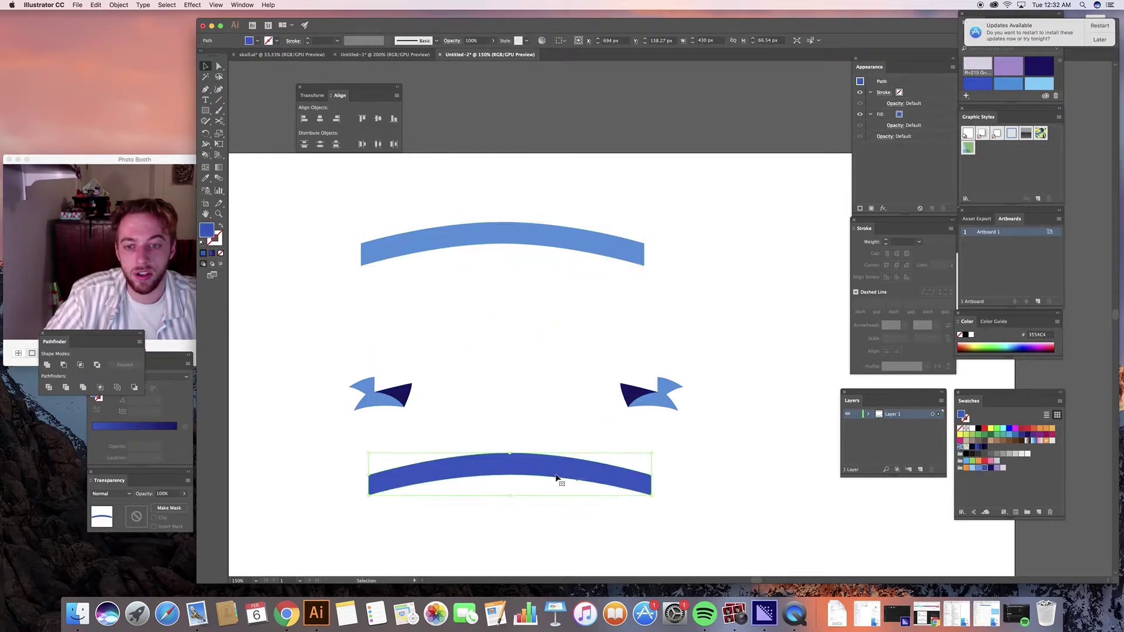
pyautogui.moveTo(402, 397); pyautogui.dragTo(442, 349)
pyautogui.moveTo(377, 395); pyautogui.dragTo(293, 388)
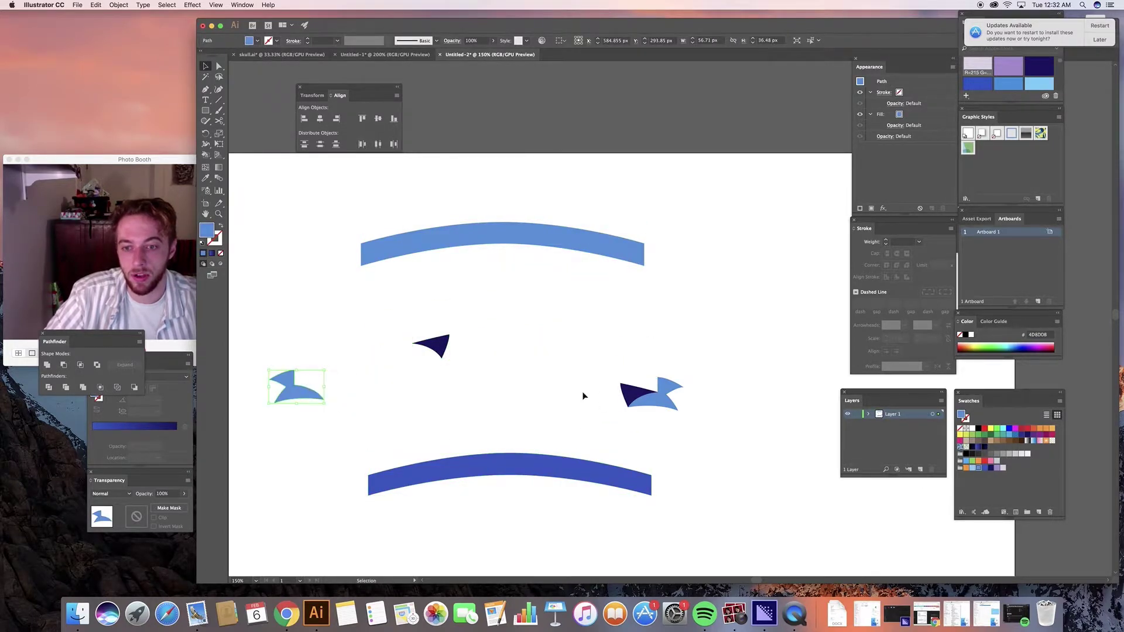
pyautogui.moveTo(641, 397); pyautogui.dragTo(665, 318)
pyautogui.moveTo(660, 401); pyautogui.dragTo(731, 443)
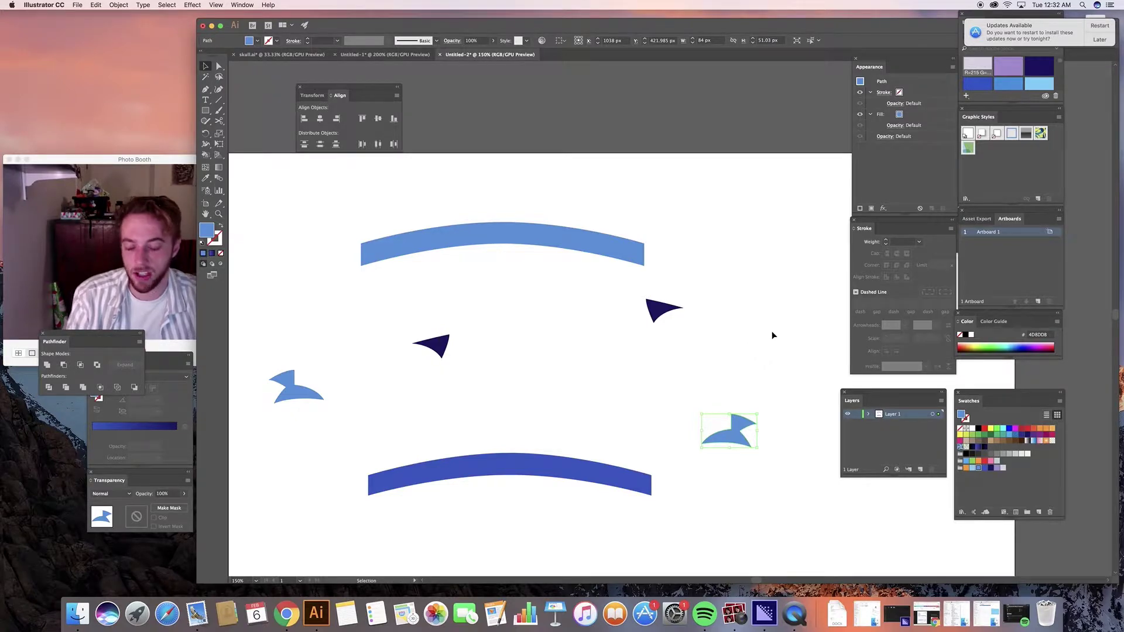
pyautogui.press('super+z')
pyautogui.press('super+z')
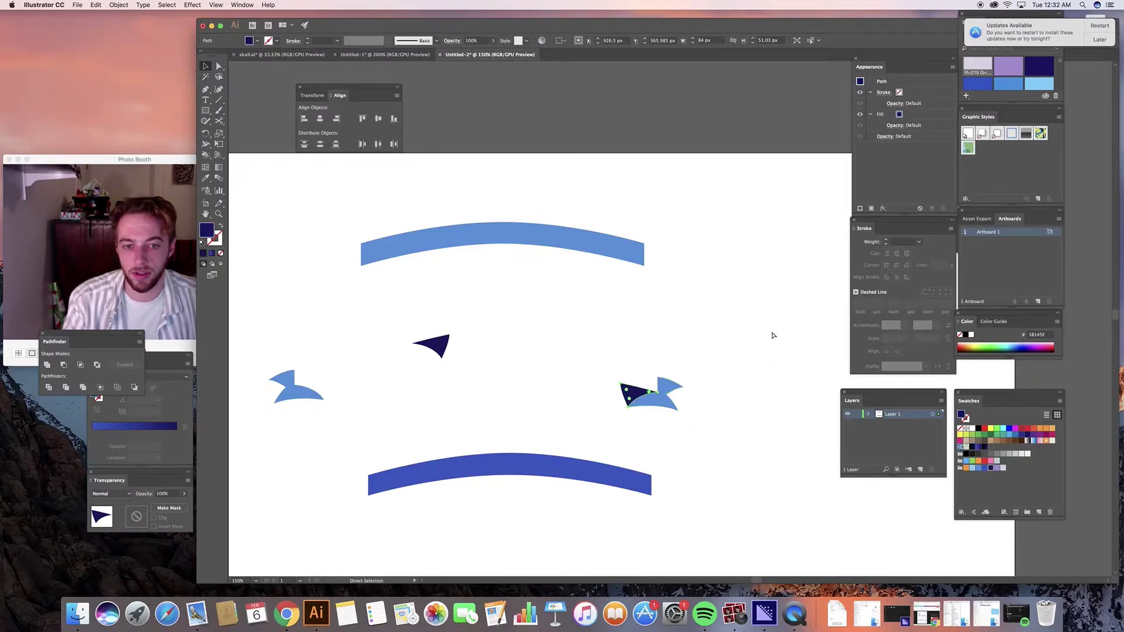
pyautogui.press('super+shift+z')
pyautogui.press('super+shift+z')
pyautogui.press('super+shift+z')
pyautogui.press('super+shift+z')
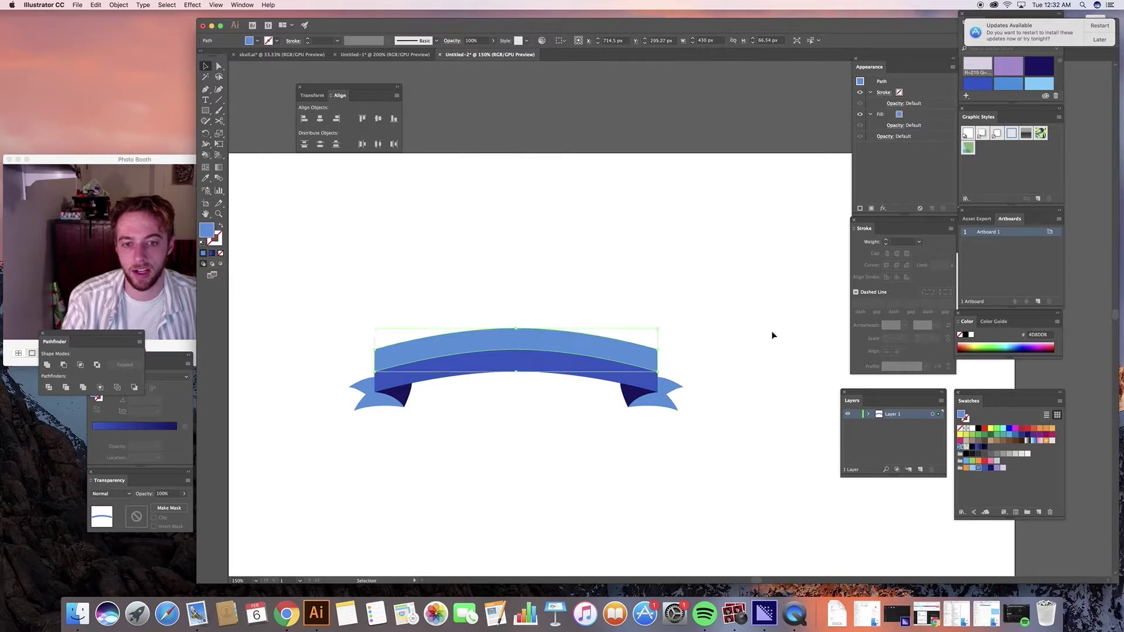
# Step: Fill the top band with the dark blue gradient running vertically
pyautogui.click(770, 332)
pyautogui.click(555, 339)
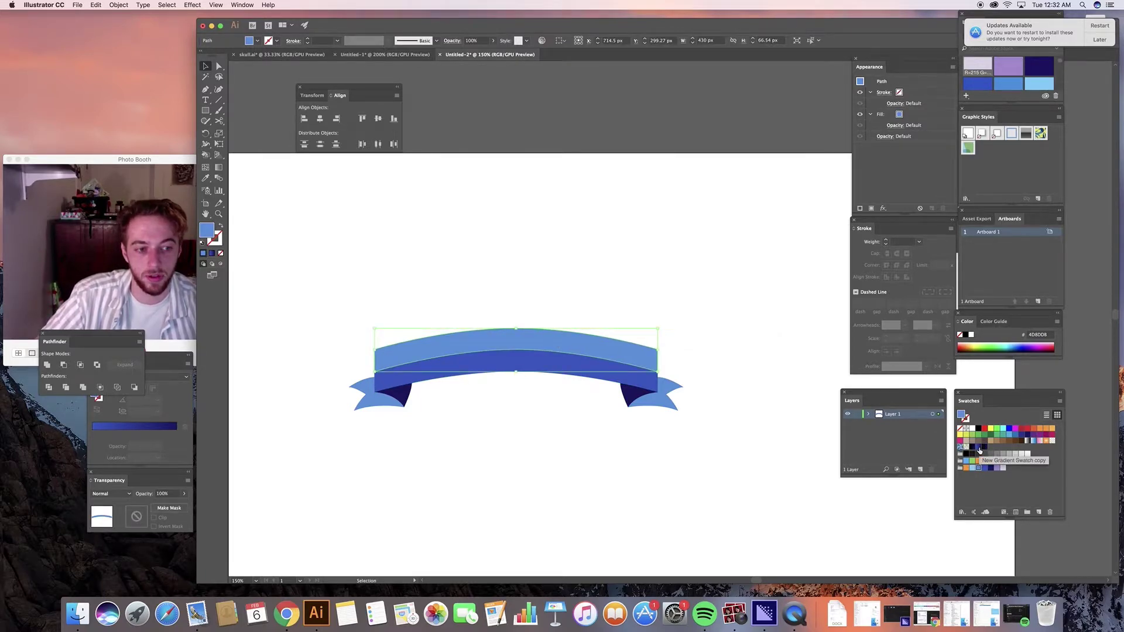
pyautogui.click(978, 447)
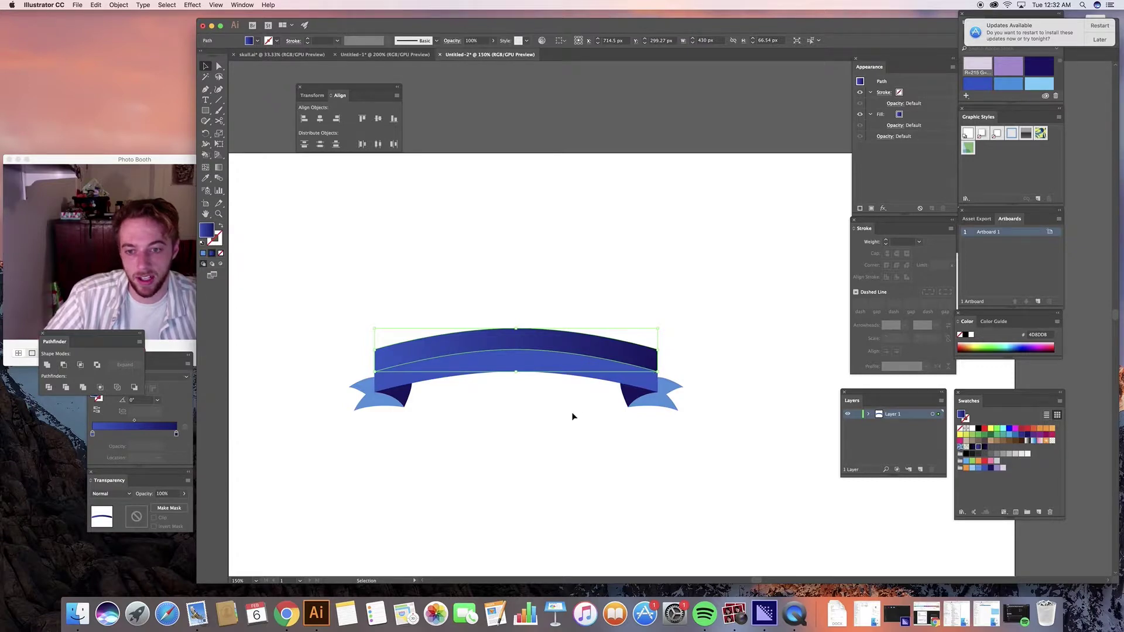
pyautogui.press('g')
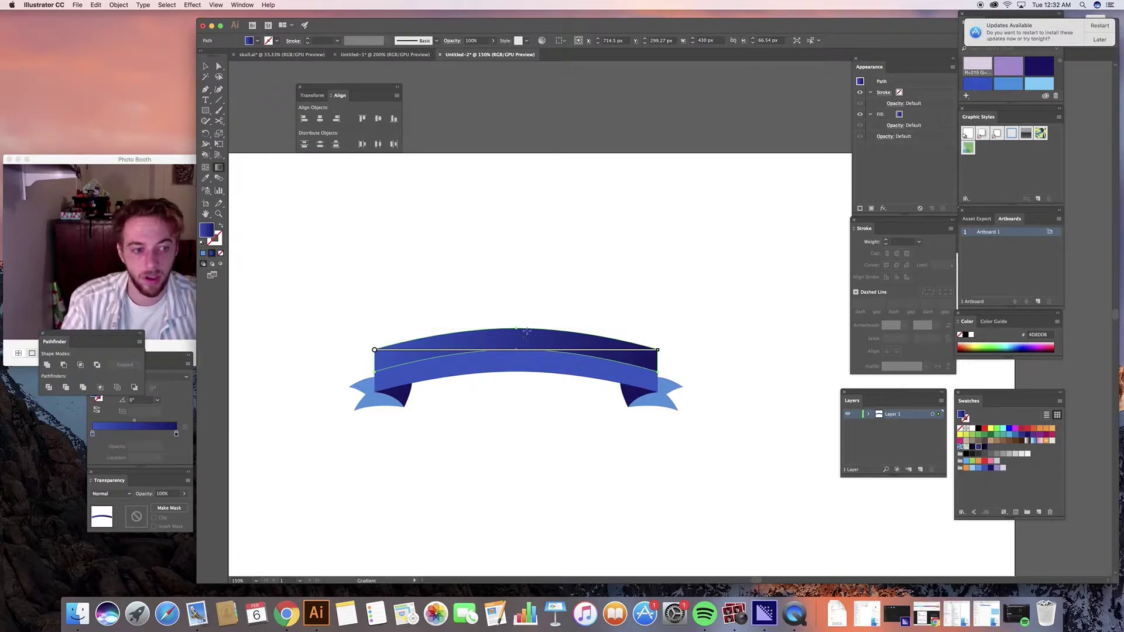
pyautogui.moveTo(525, 329)
pyautogui.mouseDown()
pyautogui.moveTo(524, 351)
pyautogui.moveTo(531, 321)
pyautogui.mouseUp()
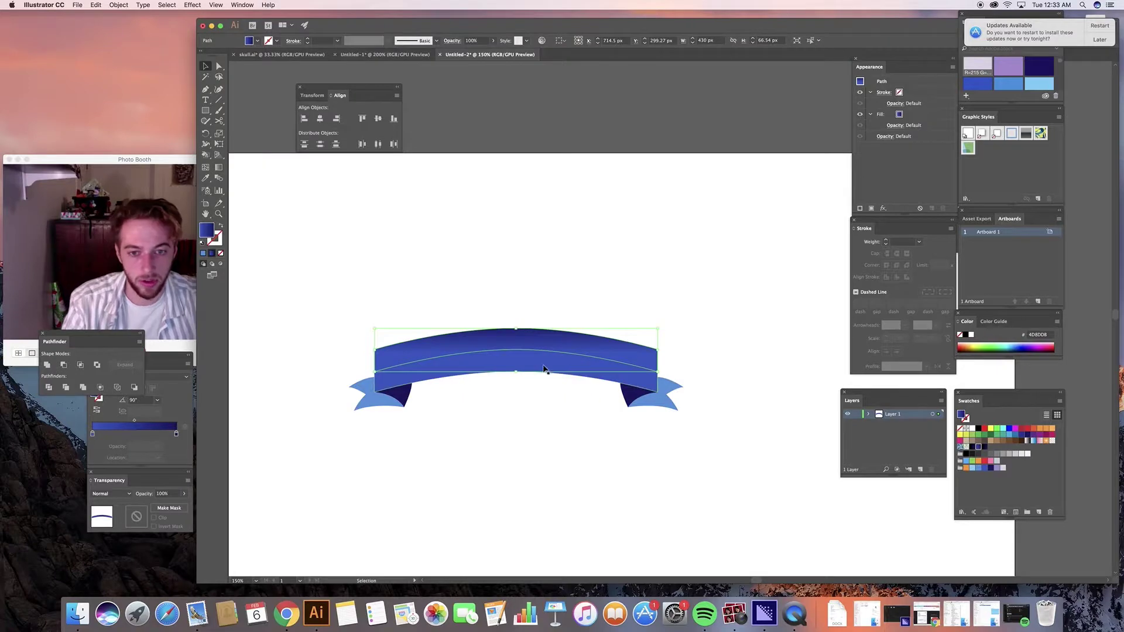
pyautogui.press('v')
# Step: Give the lower band a vertical blue gradient with a lighter blue end stop
pyautogui.click(615, 381)
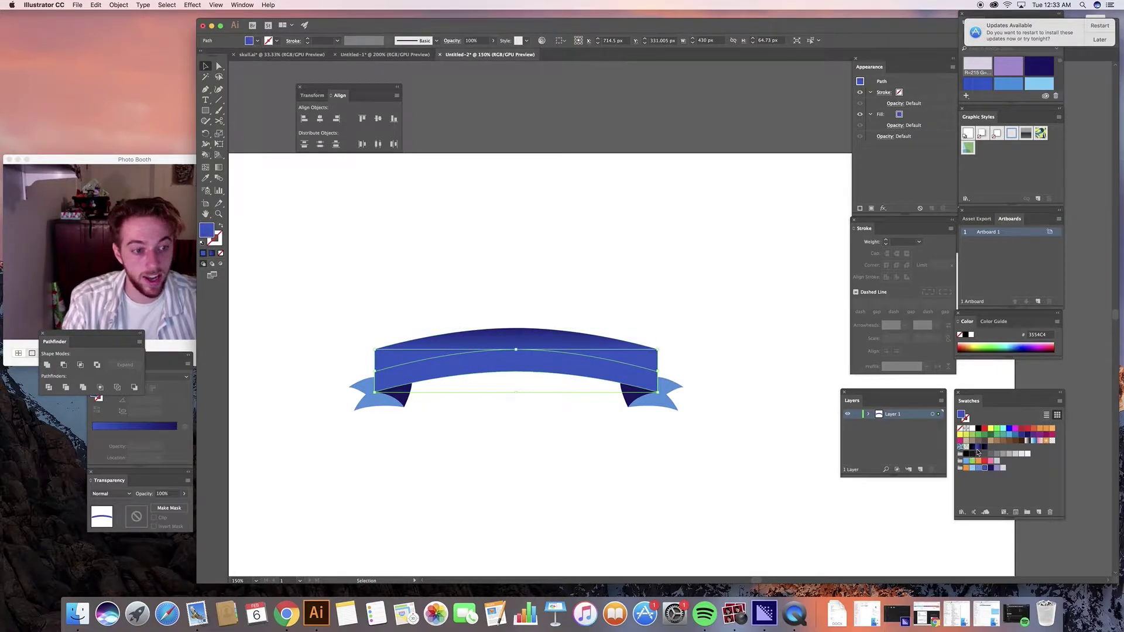
pyautogui.click(134, 426)
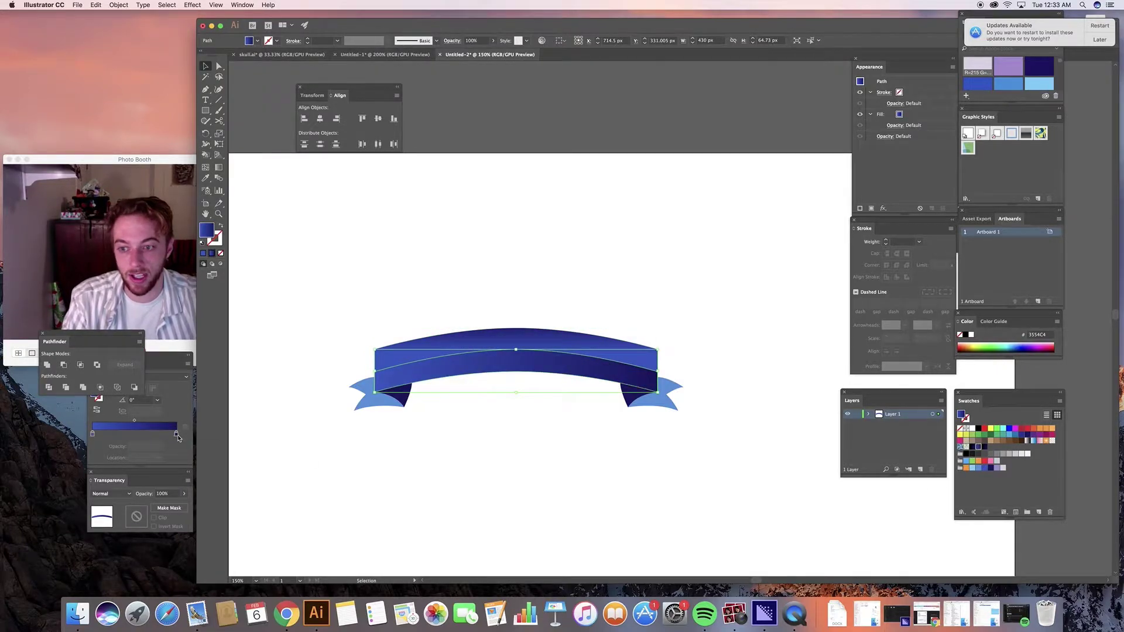
pyautogui.doubleClick(177, 434)
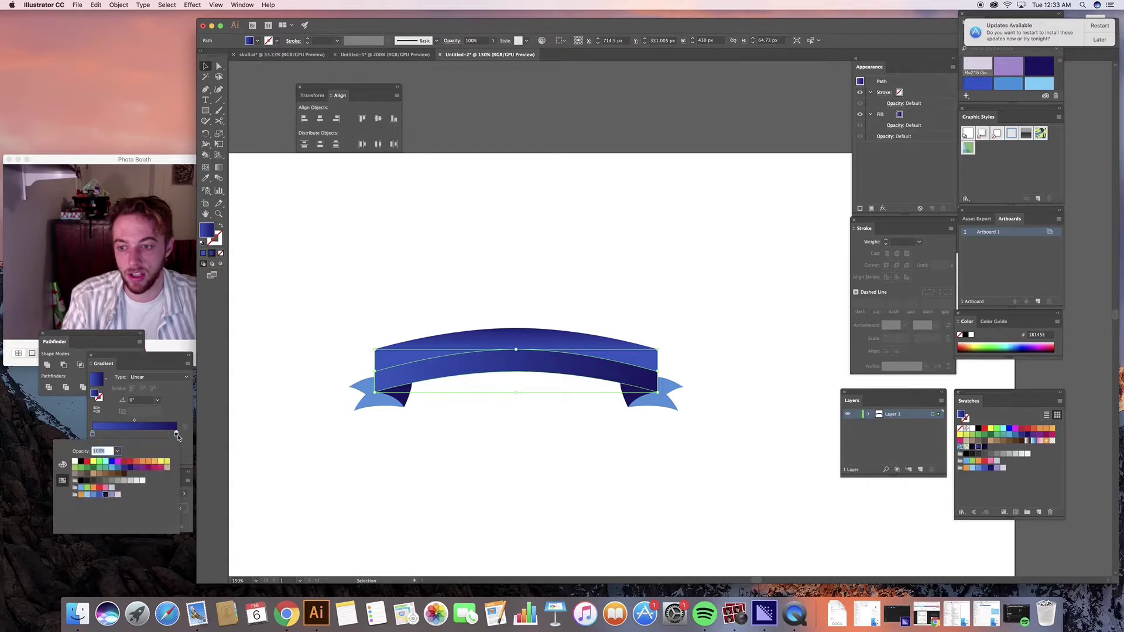
pyautogui.click(93, 495)
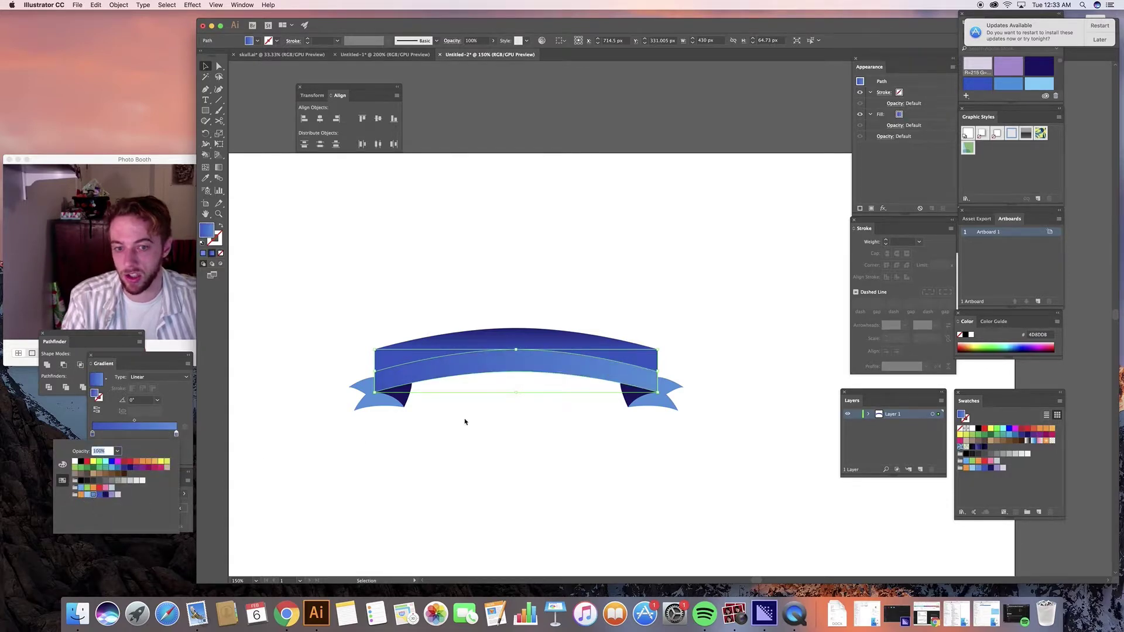
pyautogui.click(542, 427)
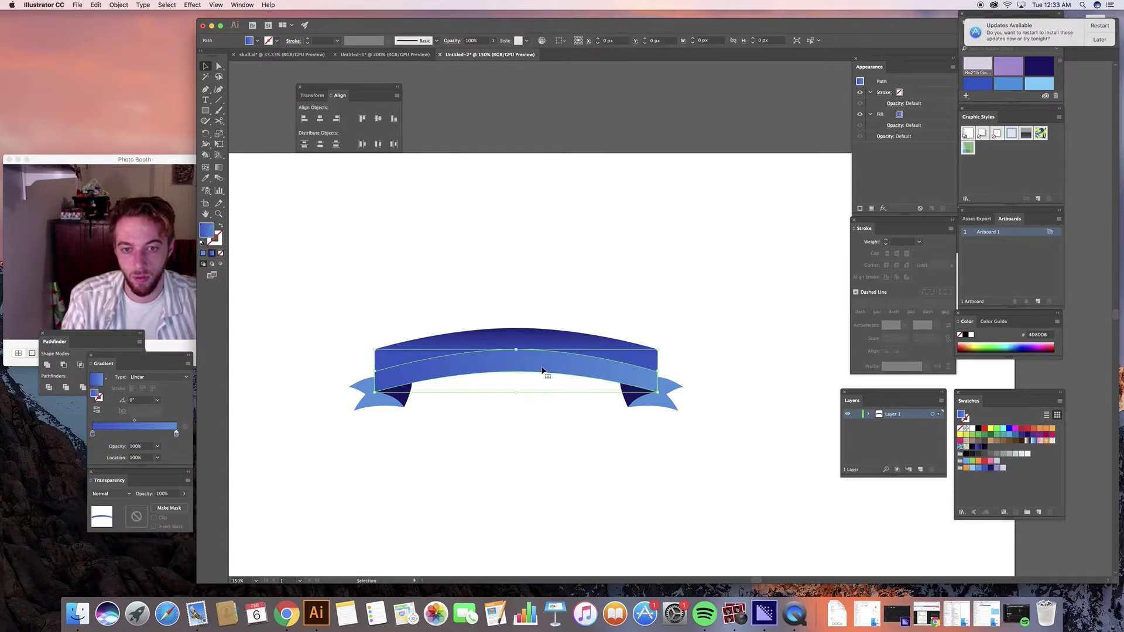
pyautogui.press('g')
pyautogui.moveTo(521, 384); pyautogui.dragTo(523, 354)
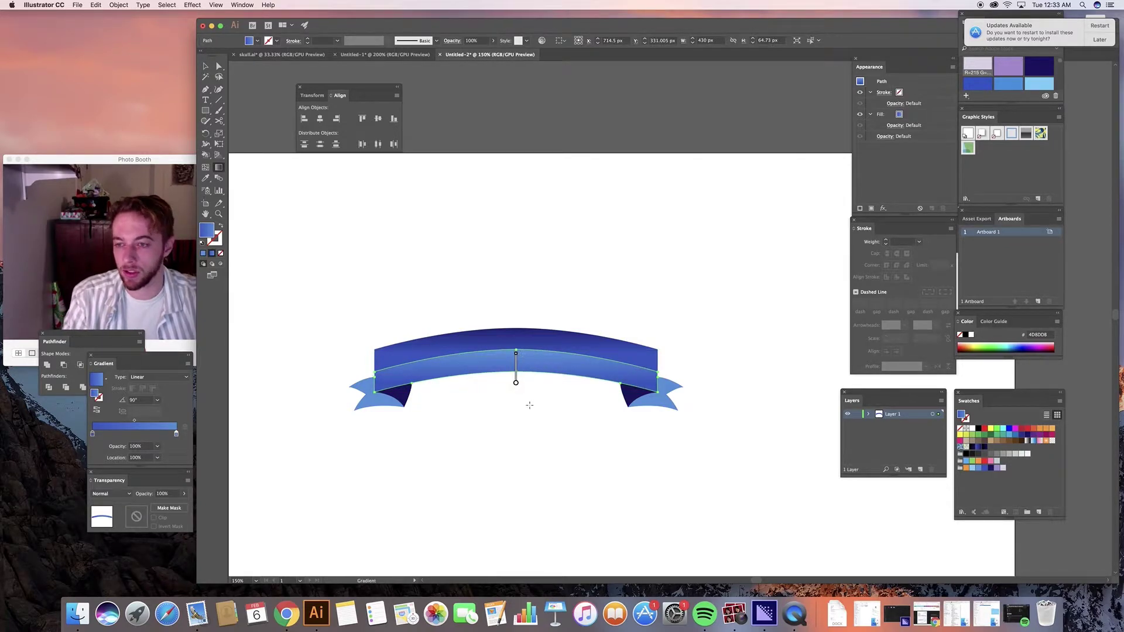
pyautogui.press('v')
pyautogui.click(396, 395)
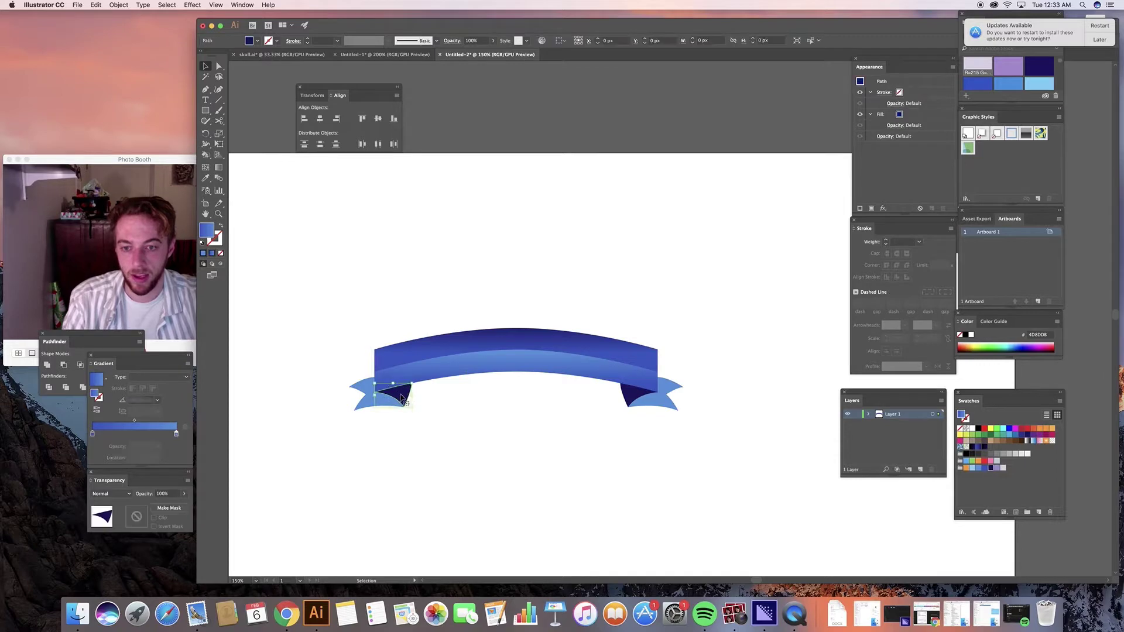
# Step: Fill both dark fold pieces with the navy-to-black gradient swatch
pyautogui.click(985, 446)
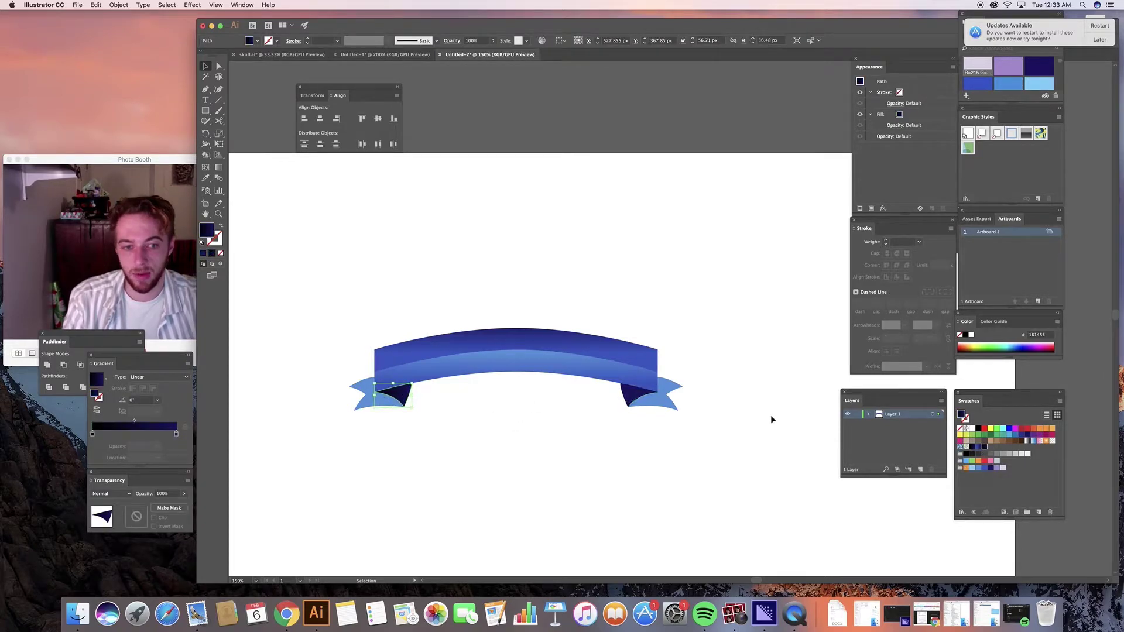
pyautogui.click(642, 405)
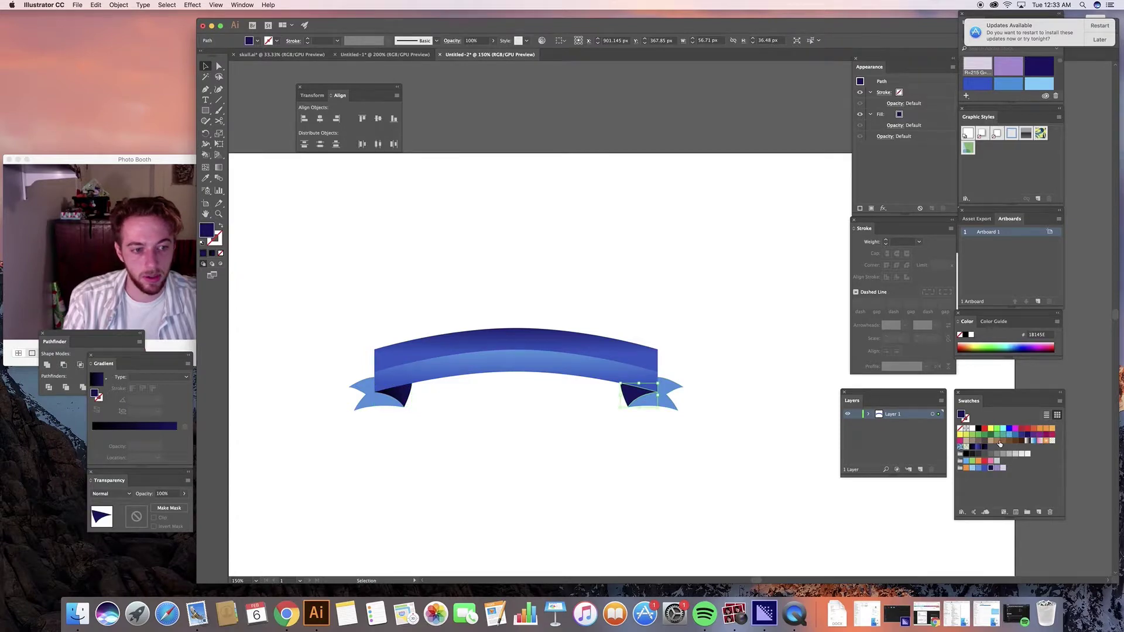
pyautogui.click(985, 446)
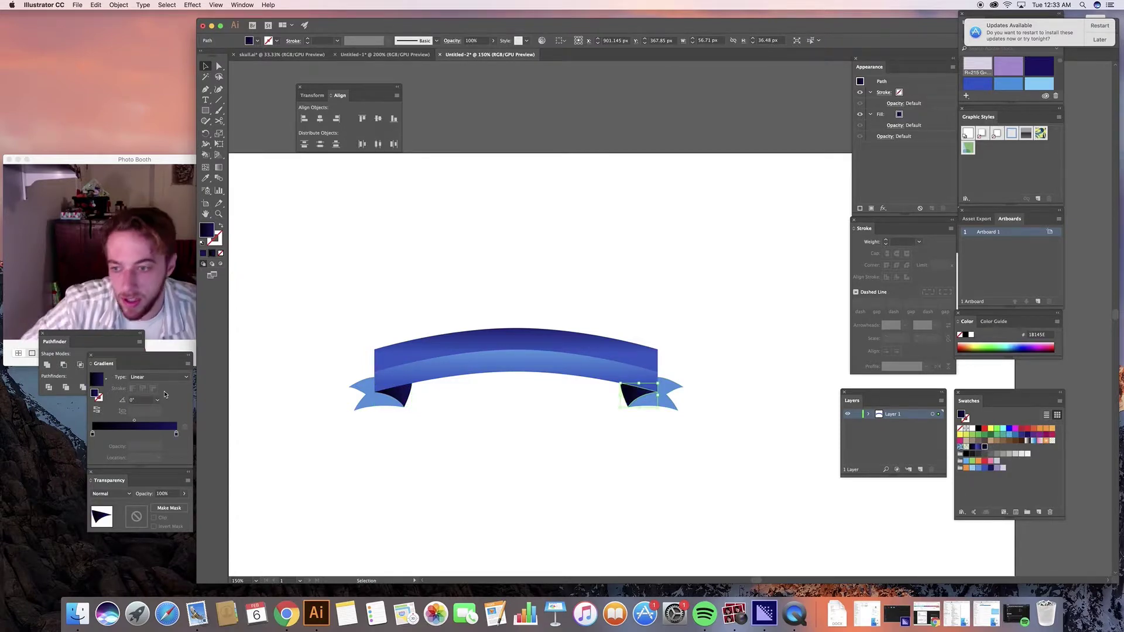
pyautogui.click(492, 440)
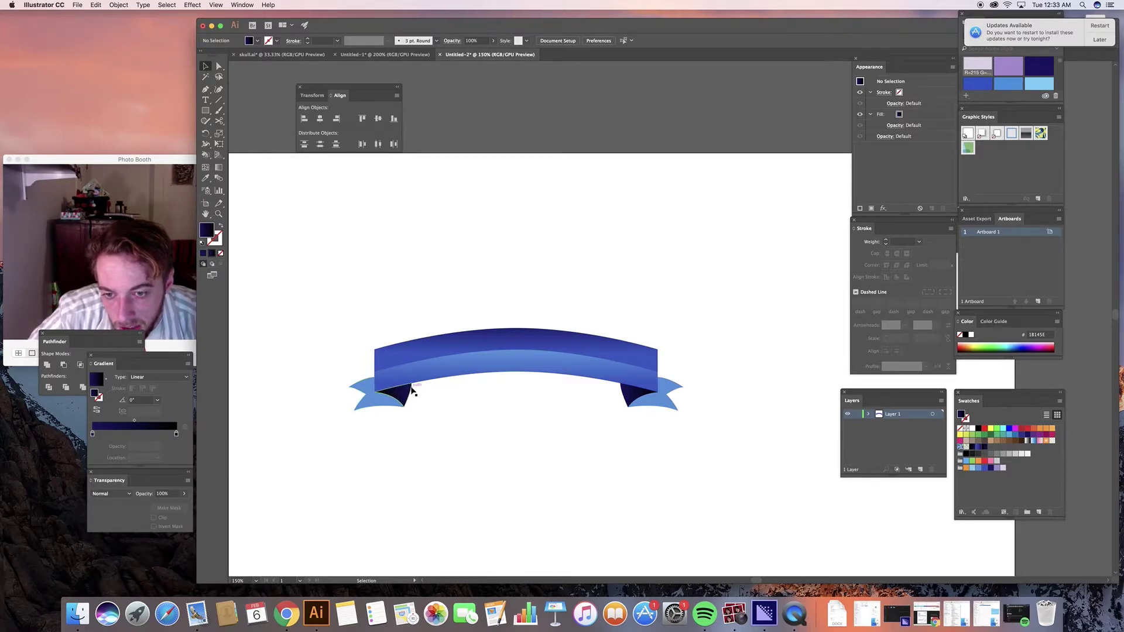
# Step: Fill both ribbon tails with the dark-blue gradient, reversing it on the right tail
pyautogui.click(366, 403)
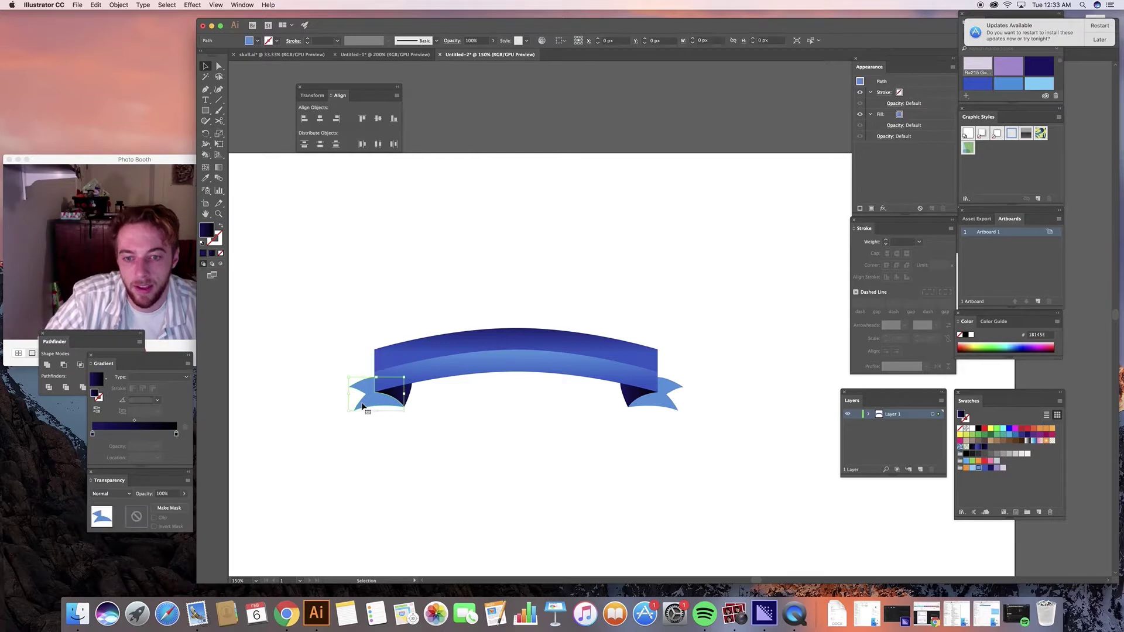
pyautogui.click(978, 448)
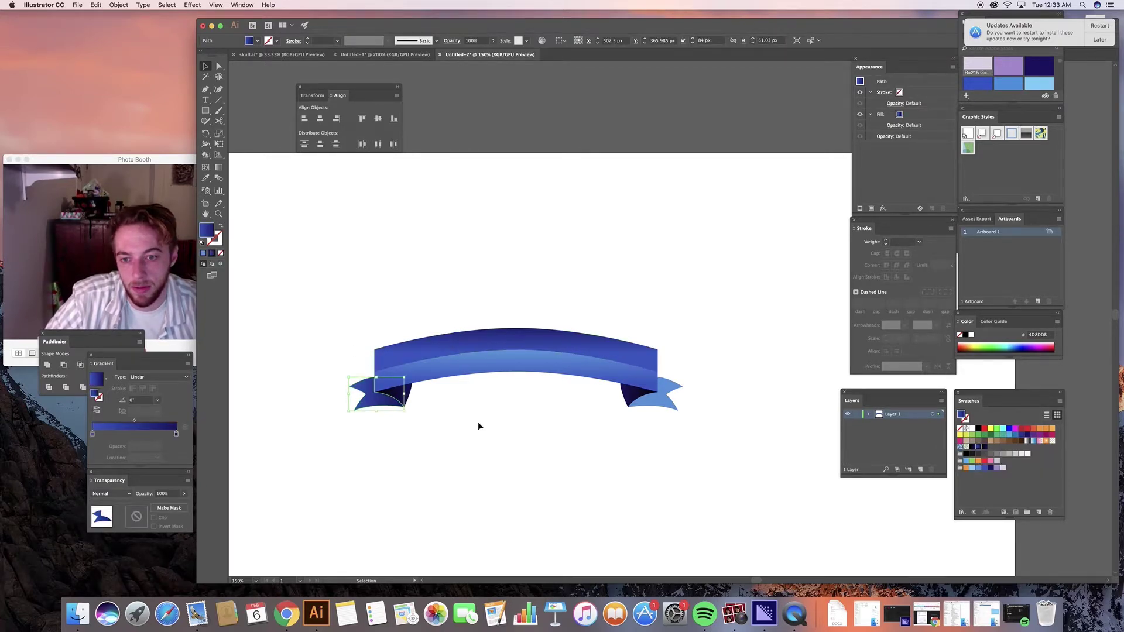
pyautogui.click(676, 411)
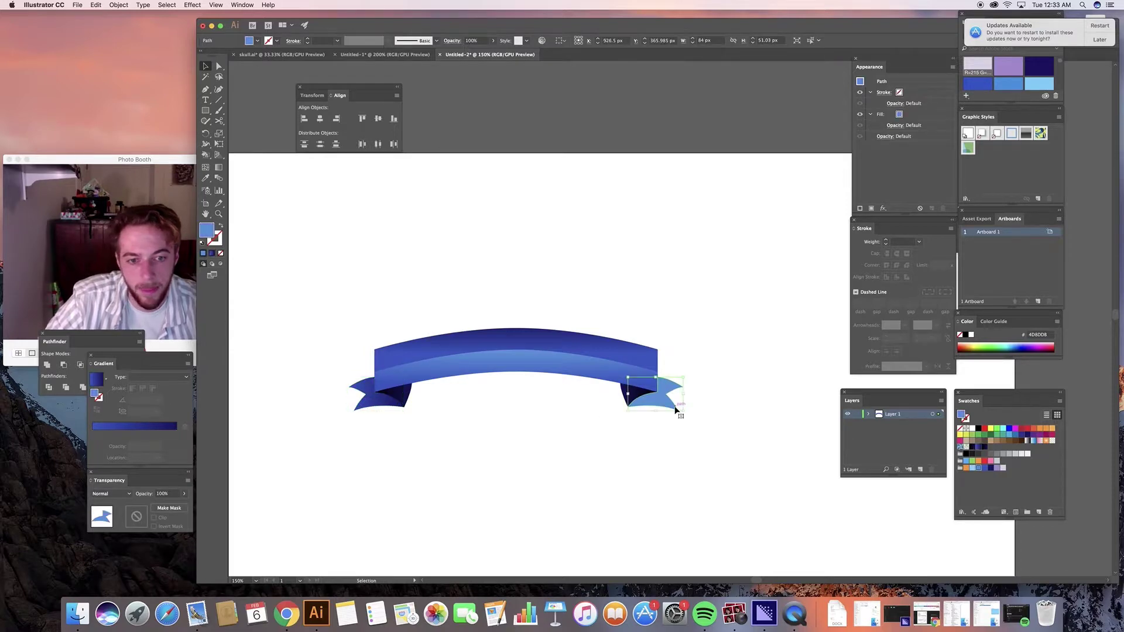
pyautogui.click(976, 450)
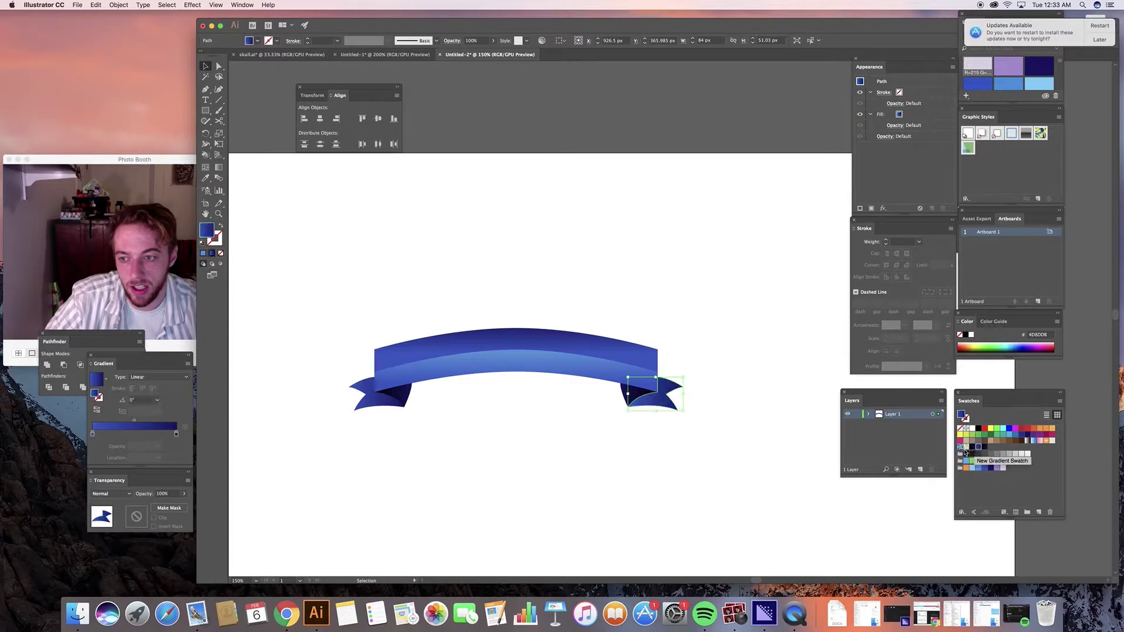
pyautogui.click(96, 410)
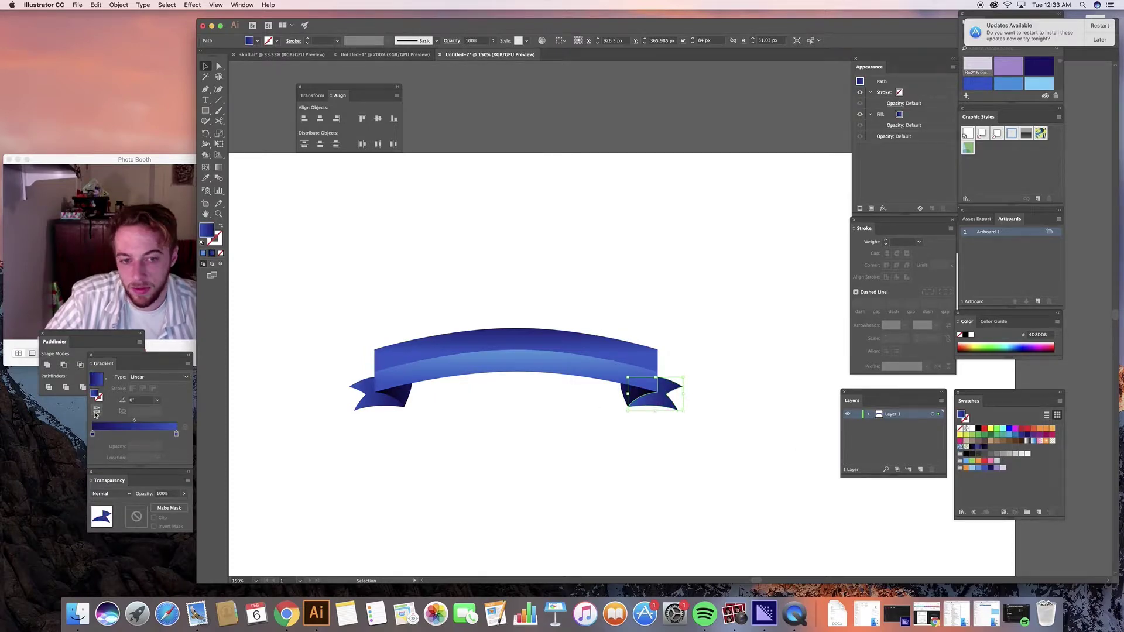
pyautogui.click(549, 454)
pyautogui.click(528, 372)
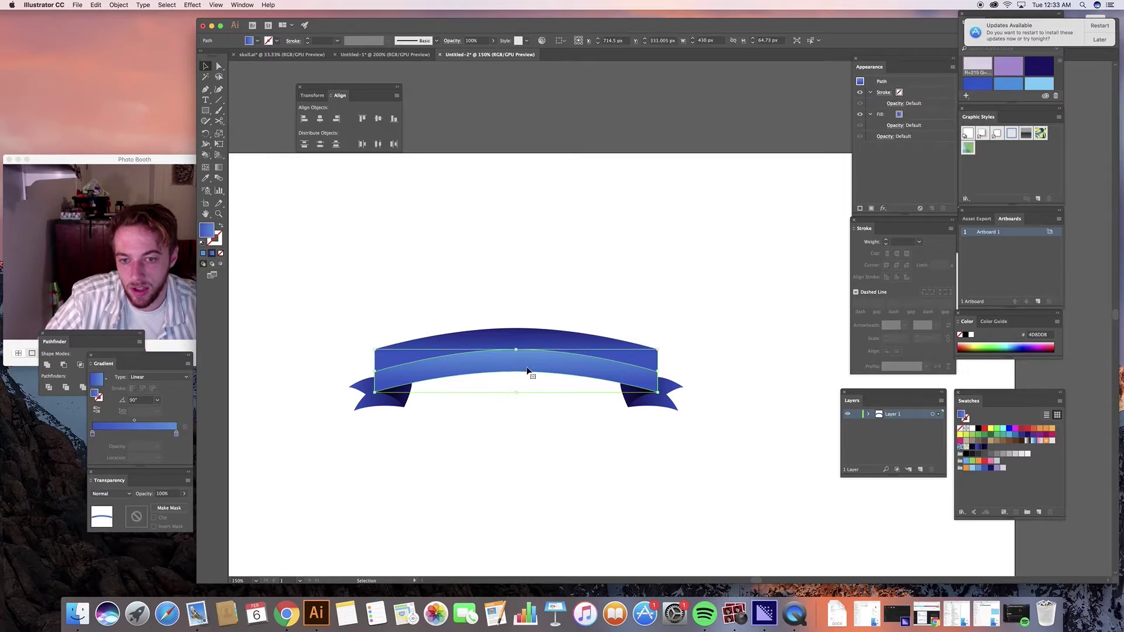
pyautogui.press('g')
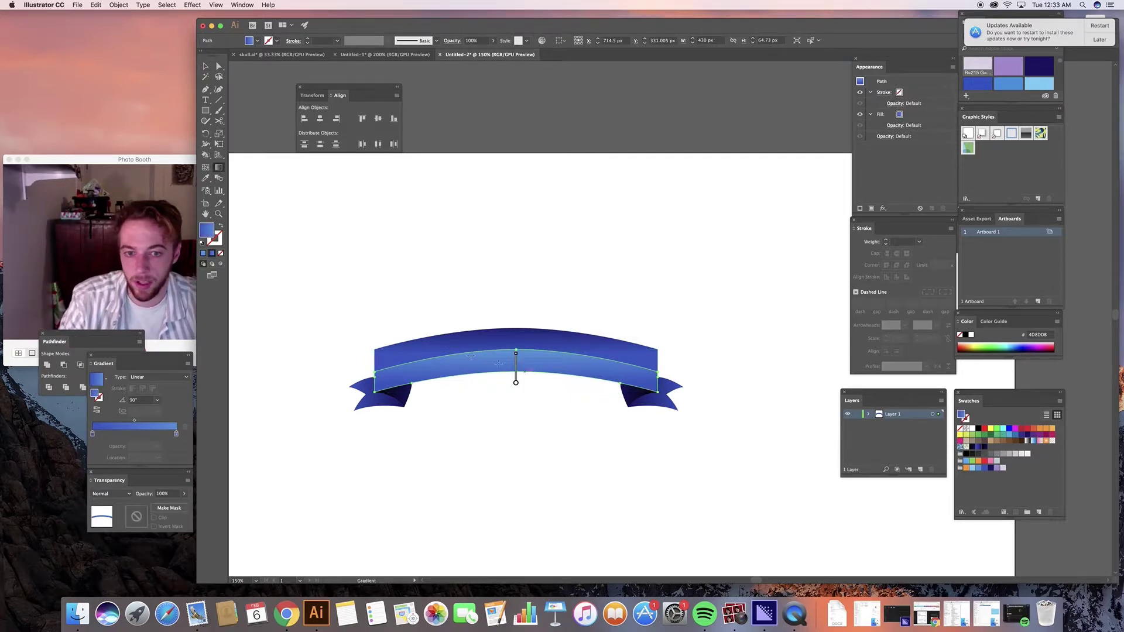
pyautogui.moveTo(507, 375)
pyautogui.mouseDown()
pyautogui.moveTo(553, 379)
pyautogui.moveTo(539, 401)
pyautogui.moveTo(447, 370)
pyautogui.mouseUp()
pyautogui.press('super+z')
pyautogui.press('super+z')
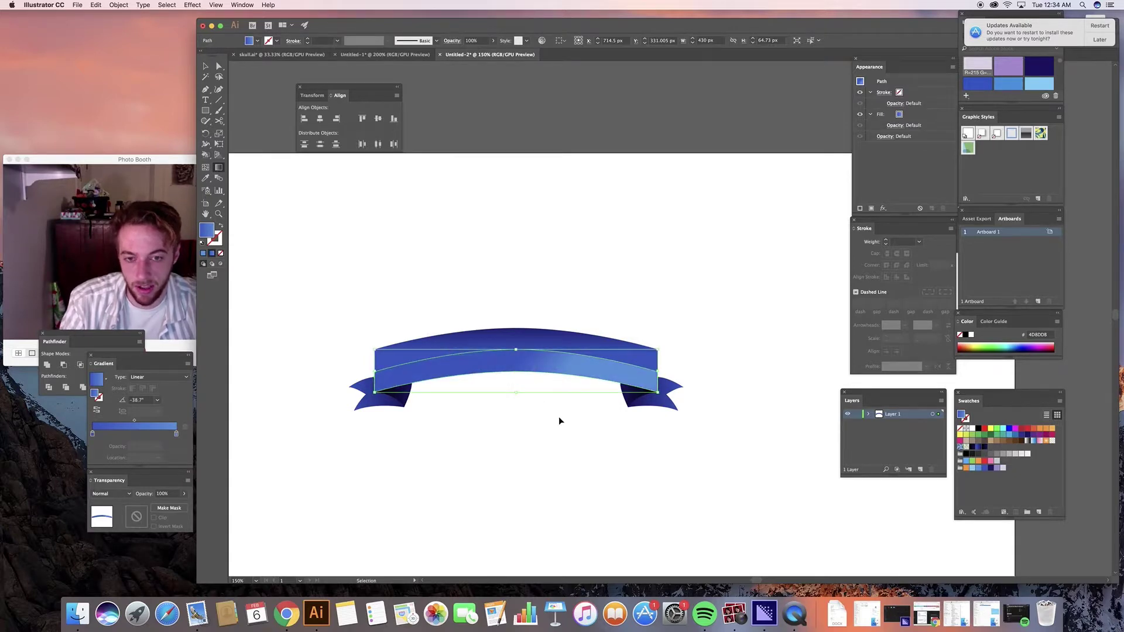
pyautogui.click(205, 65)
pyautogui.click(467, 211)
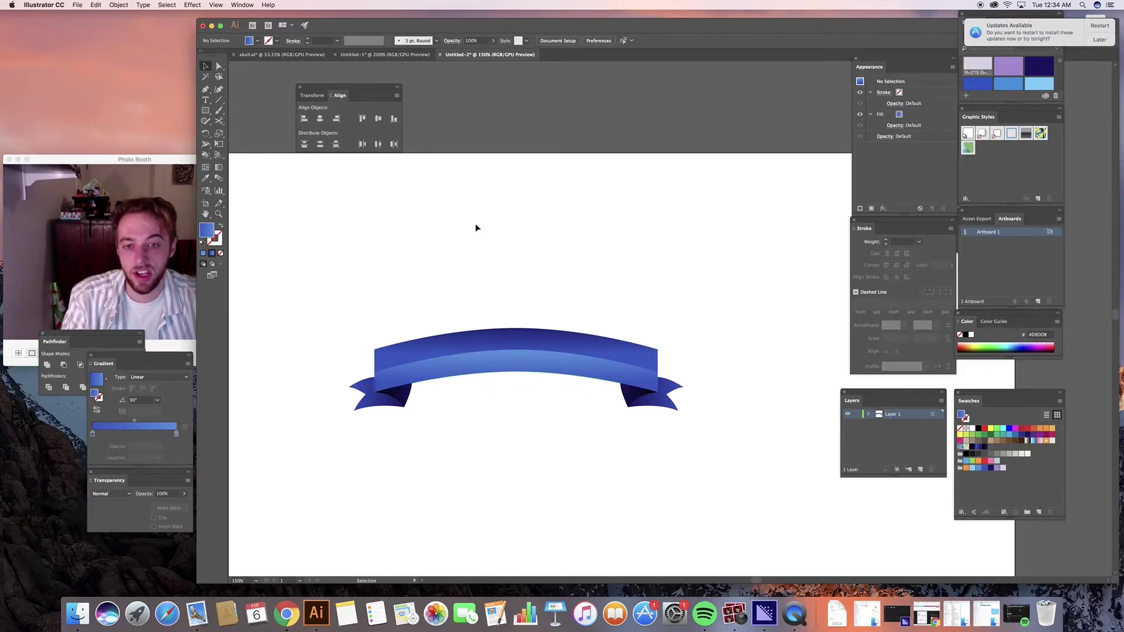
pyautogui.scroll(-1, 475, 223)
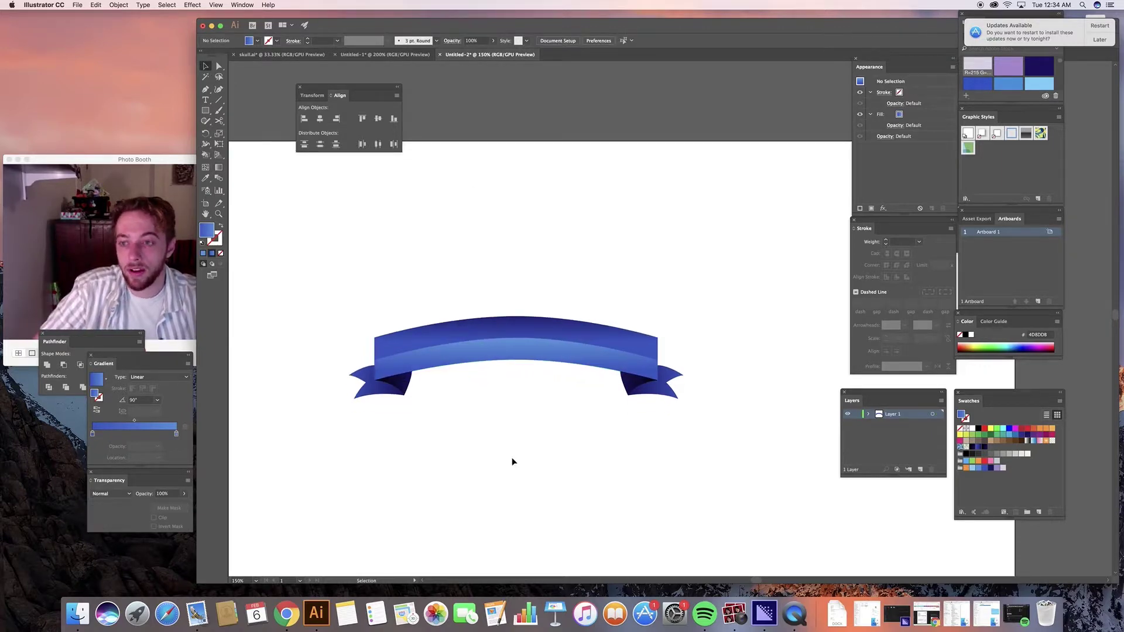
pyautogui.scroll(-2, 515, 465)
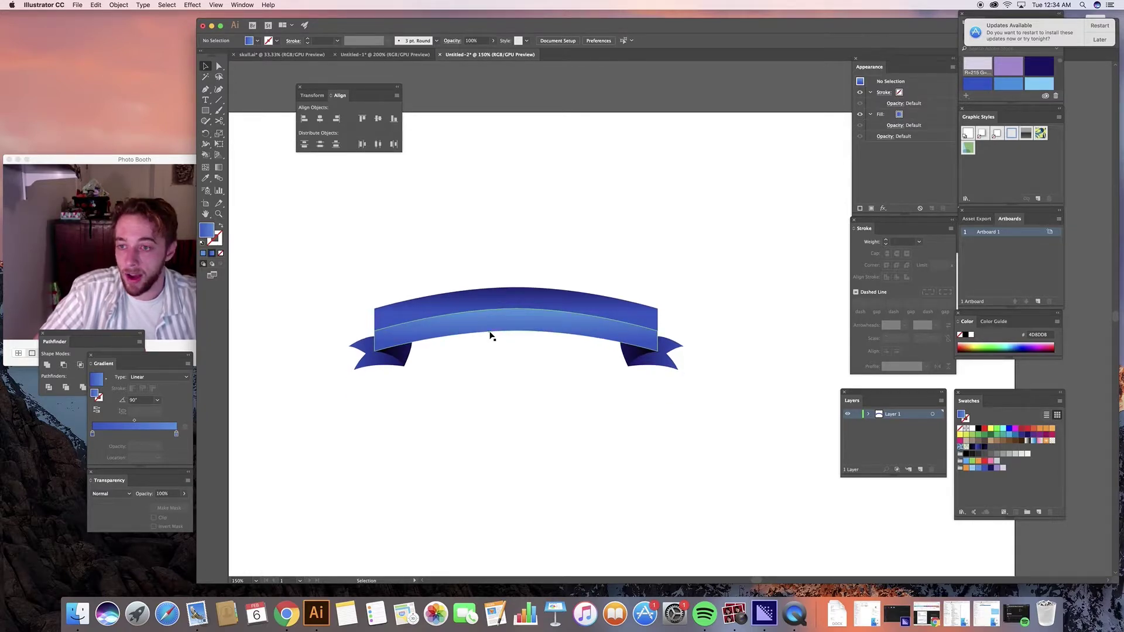
pyautogui.click(491, 336)
pyautogui.click(496, 399)
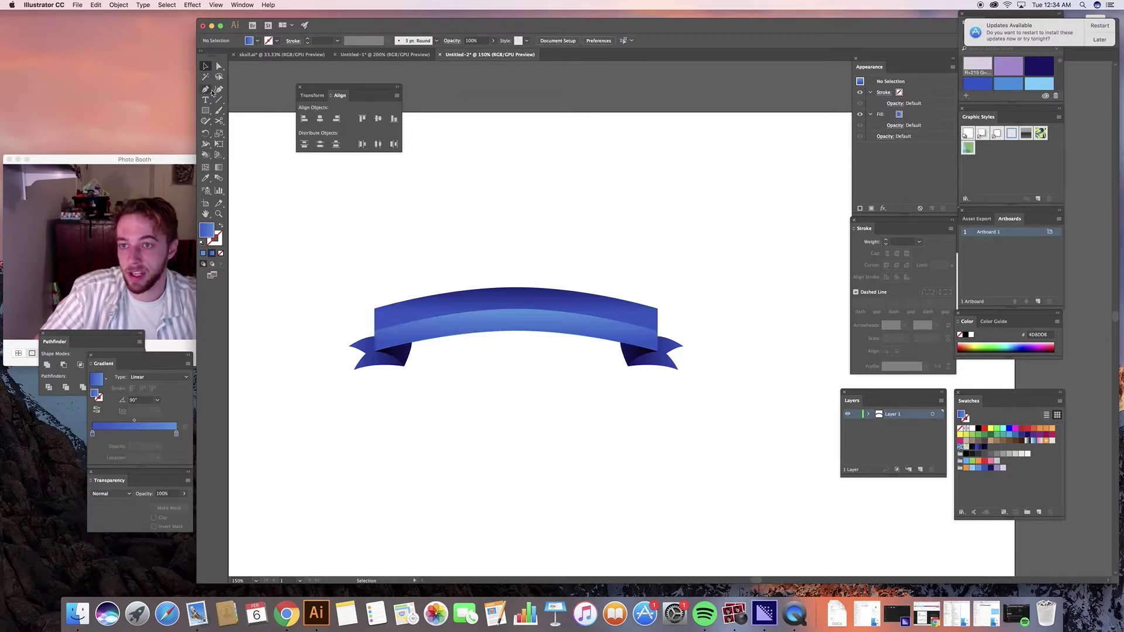
pyautogui.click(257, 41)
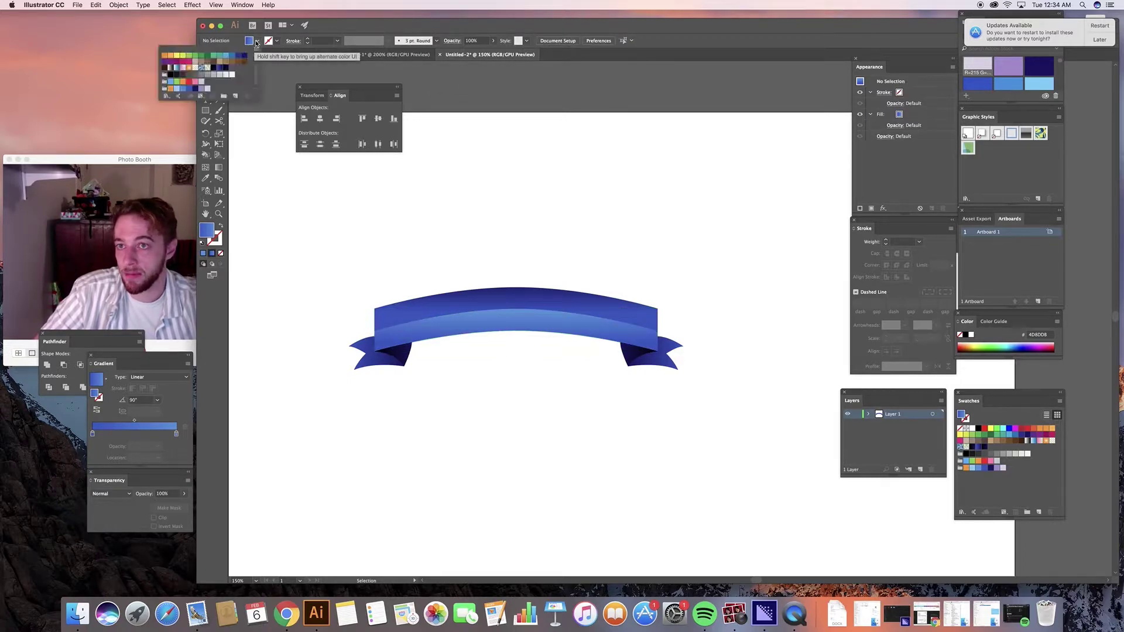
# Step: Set fill to None and stroke to black 1 pt, then add Layer 2
pyautogui.click(166, 56)
pyautogui.click(276, 41)
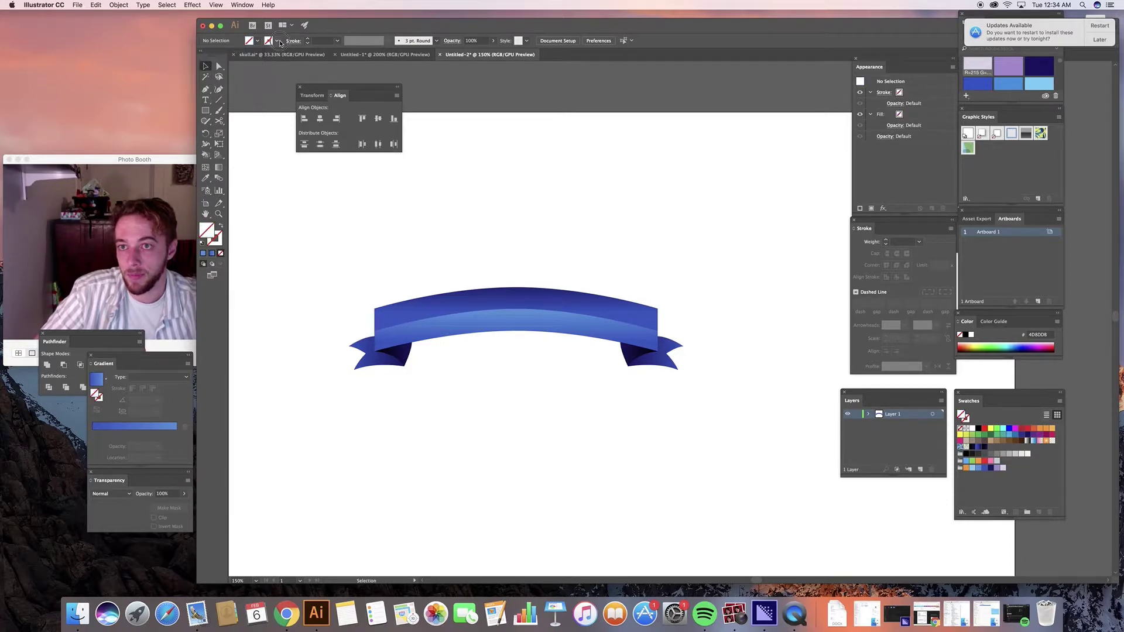
pyautogui.click(277, 40)
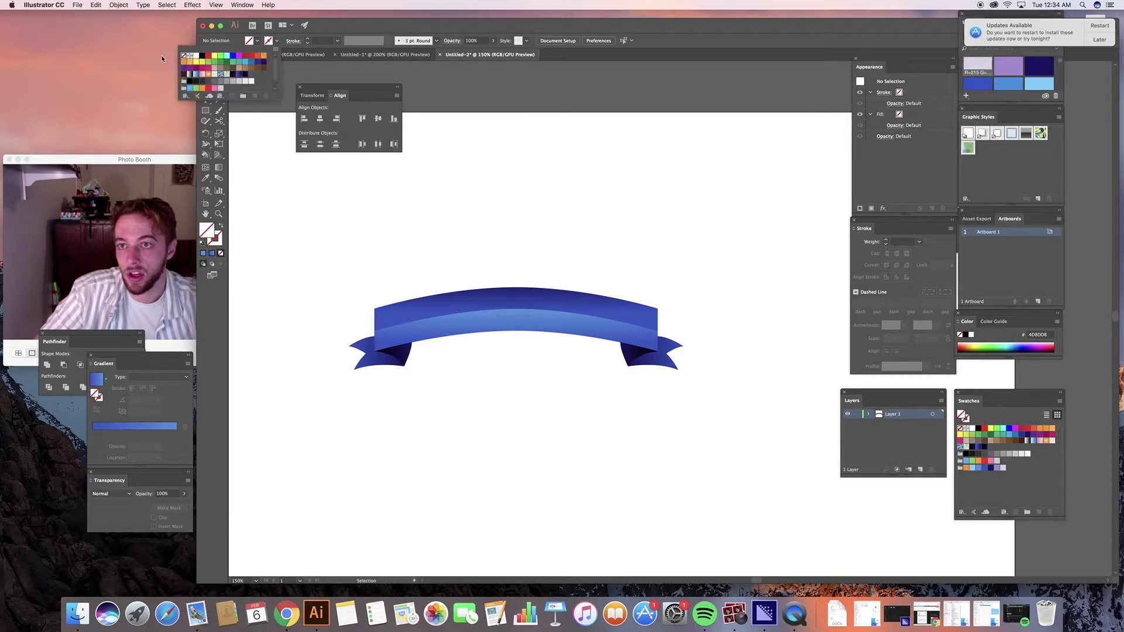
pyautogui.click(202, 56)
pyautogui.click(440, 372)
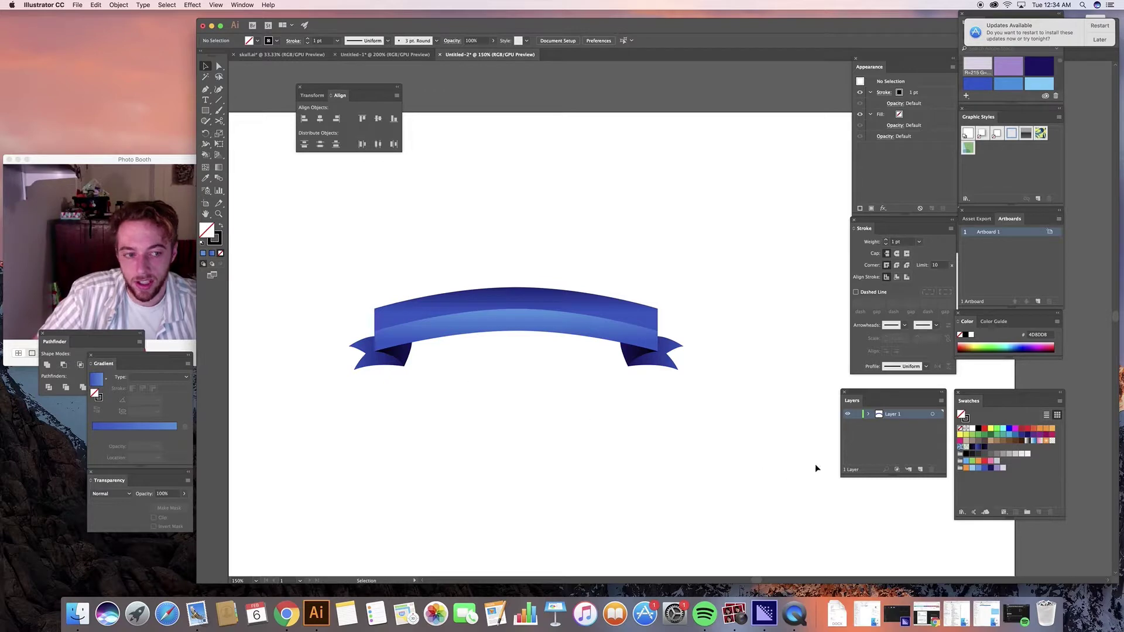
pyautogui.click(921, 470)
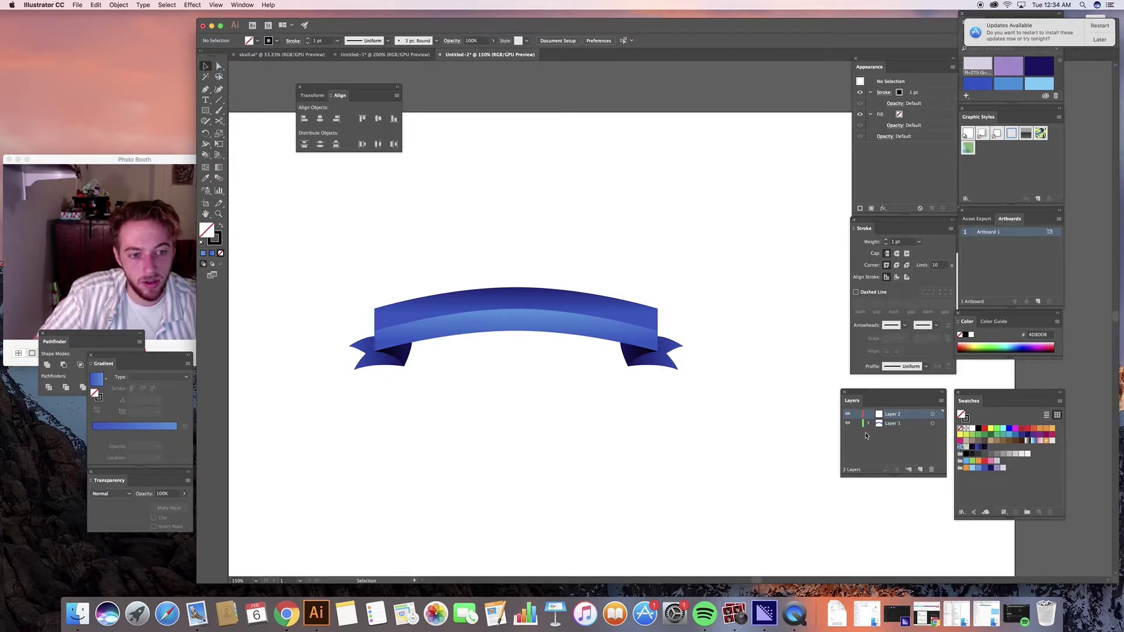
# Step: Draw a curved Pen path across the ribbon band, following its arch
pyautogui.click(966, 419)
pyautogui.press('p')
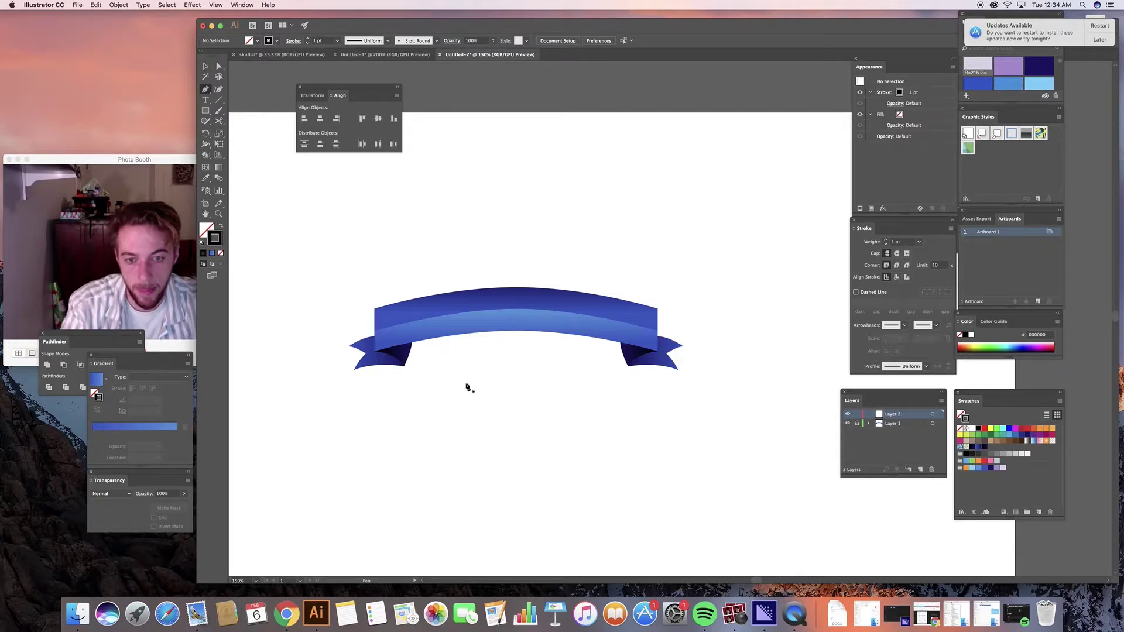
pyautogui.click(374, 352)
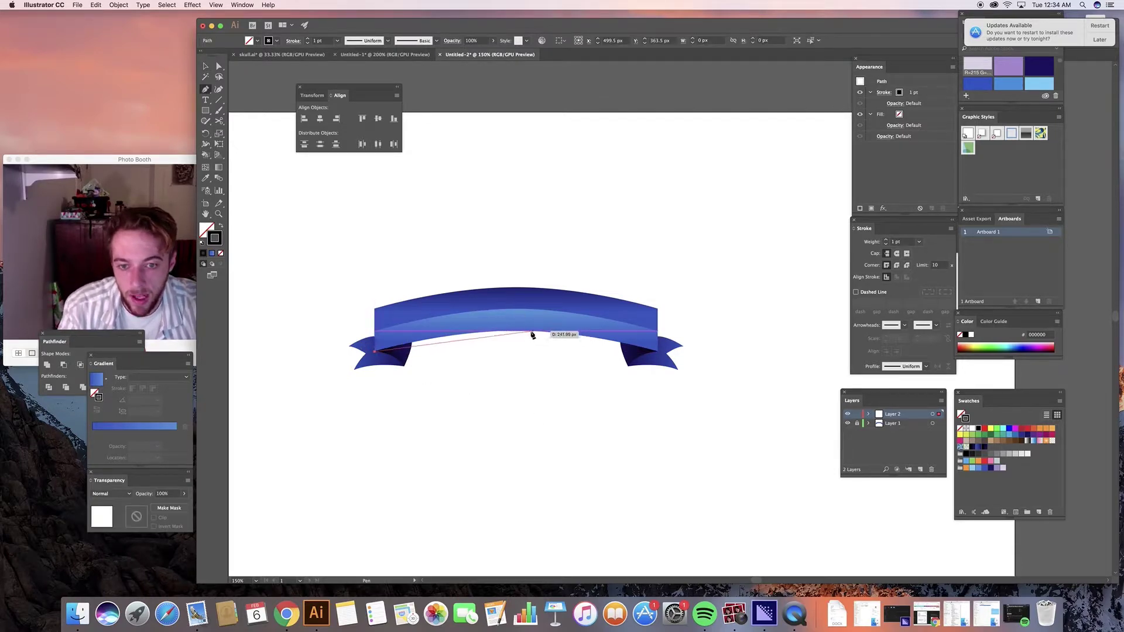
pyautogui.moveTo(515, 331); pyautogui.dragTo(591, 341)
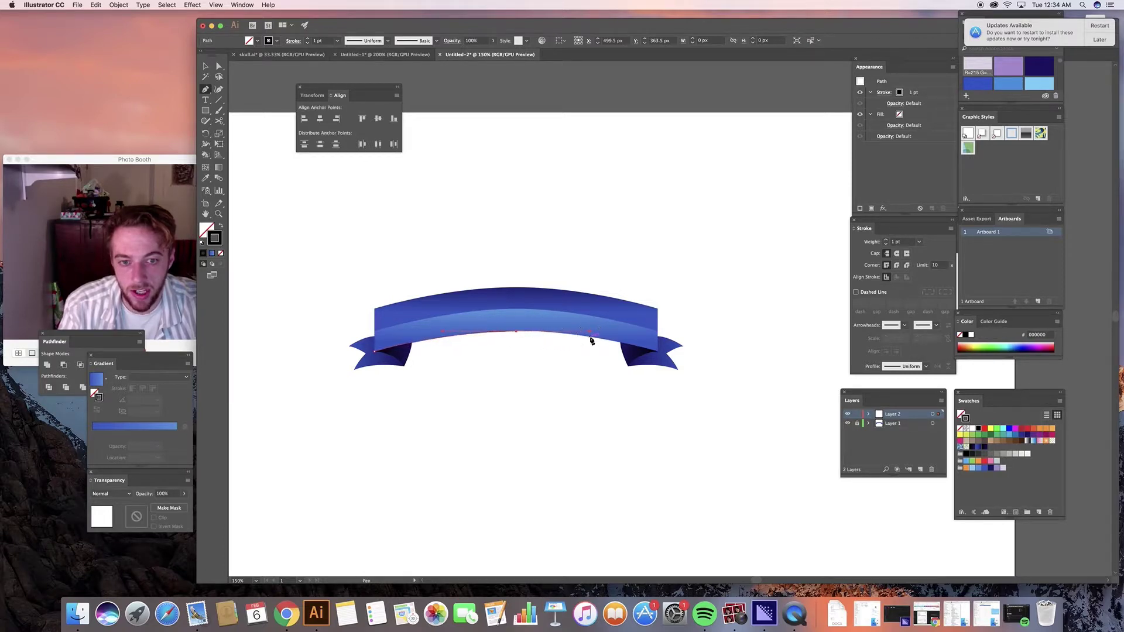
pyautogui.click(659, 354)
pyautogui.press('v')
pyautogui.click(582, 374)
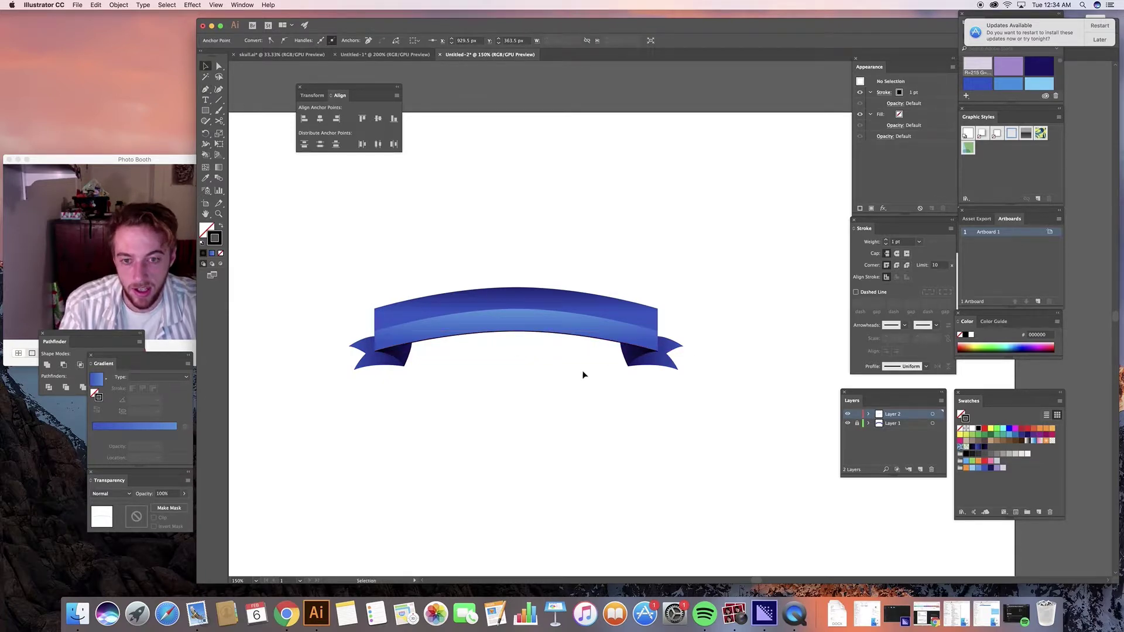
pyautogui.click(551, 335)
pyautogui.moveTo(551, 334); pyautogui.dragTo(550, 332)
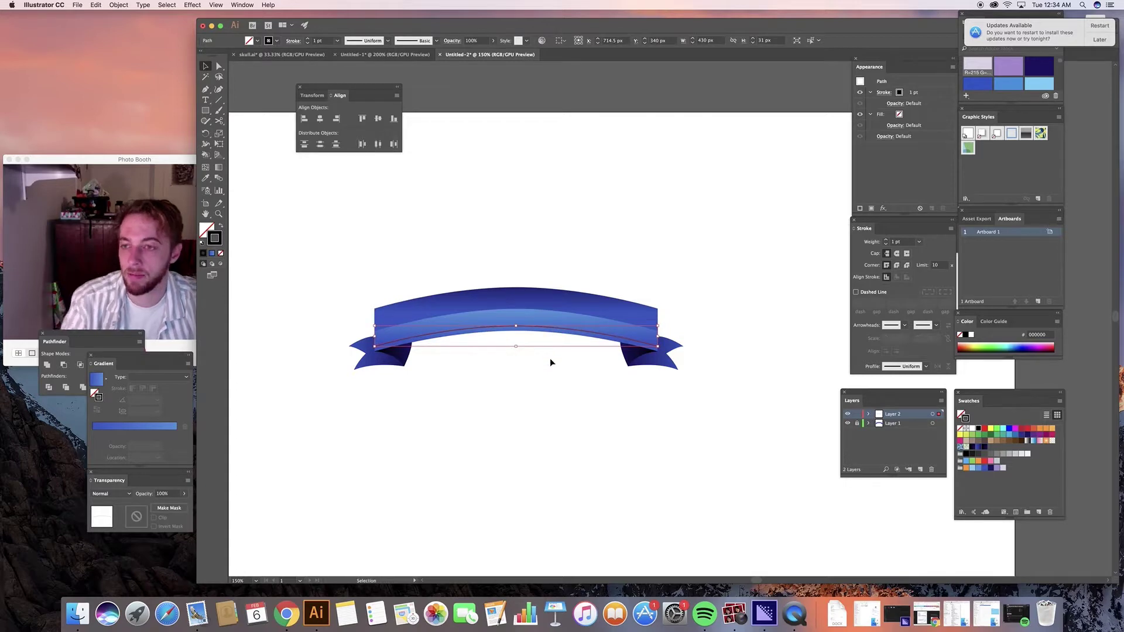
pyautogui.click(555, 371)
# Step: Type 'Carl Co Design' as path text along the curve on the ribbon band
pyautogui.click(546, 327)
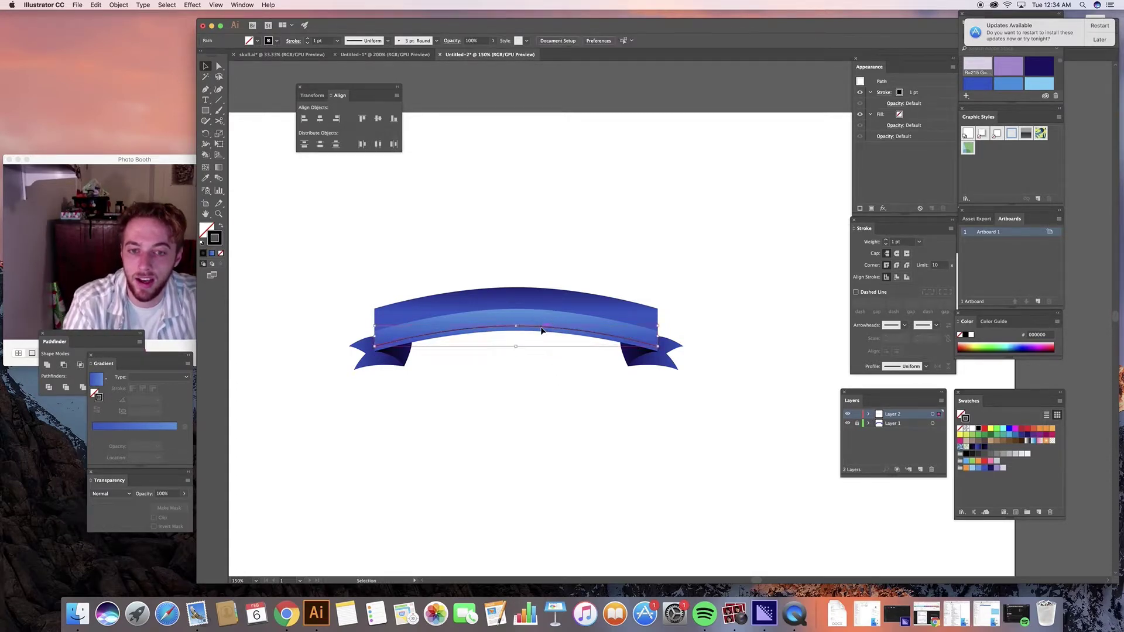
pyautogui.click(206, 103)
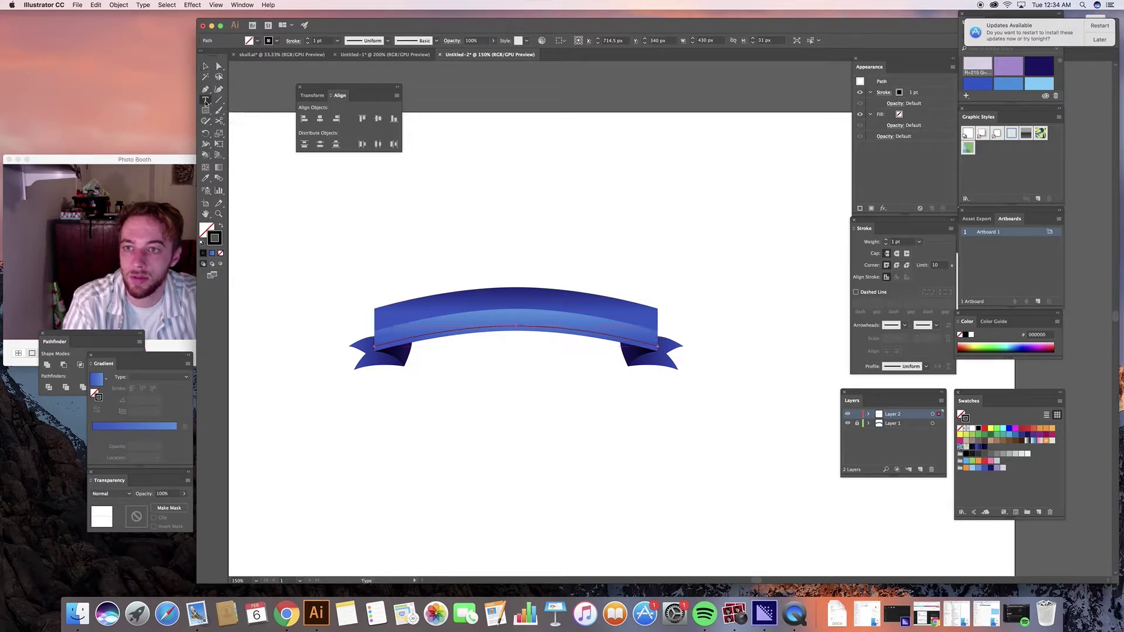
pyautogui.click(480, 328)
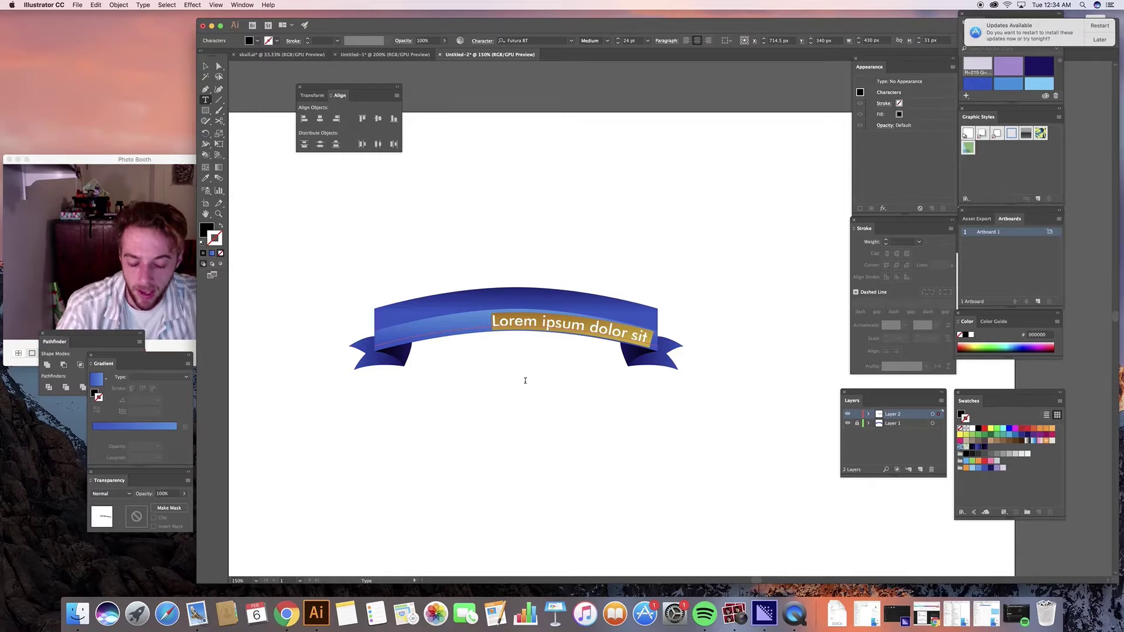
pyautogui.write('Carl Co')
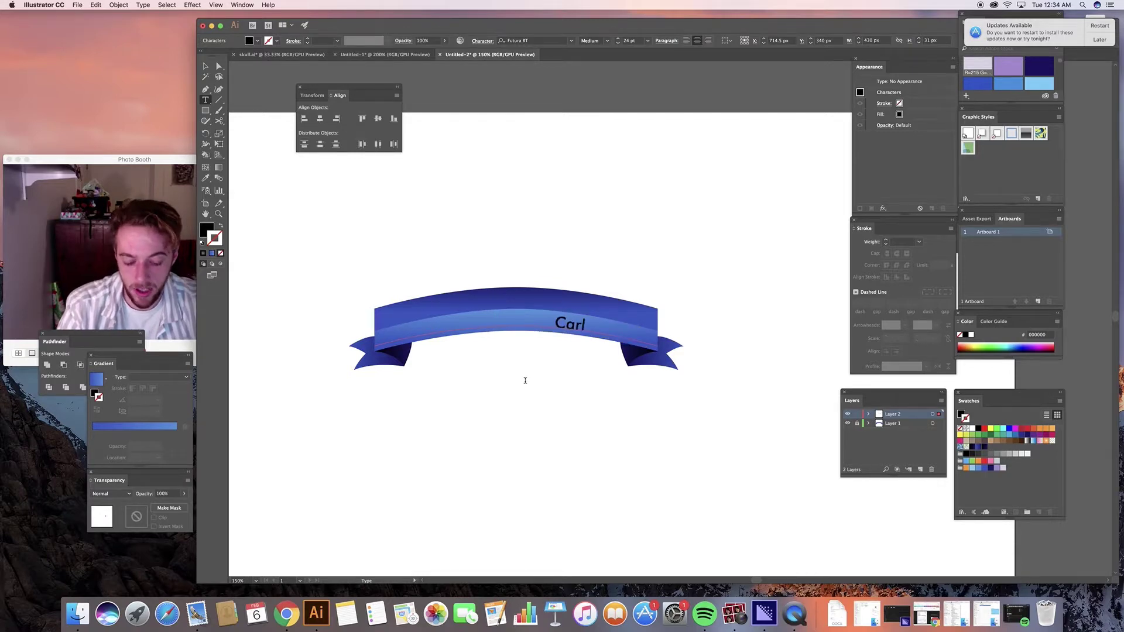
pyautogui.press('BackSpace')
pyautogui.press('BackSpace')
pyautogui.press('BackSpace')
pyautogui.write('Co')
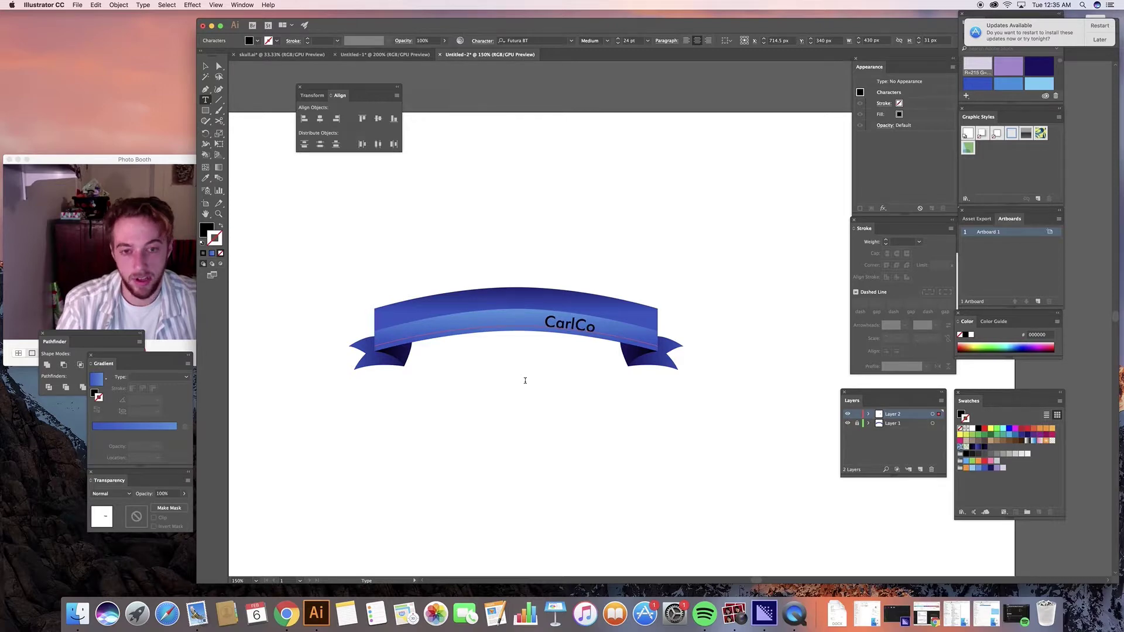
pyautogui.write(' Design')
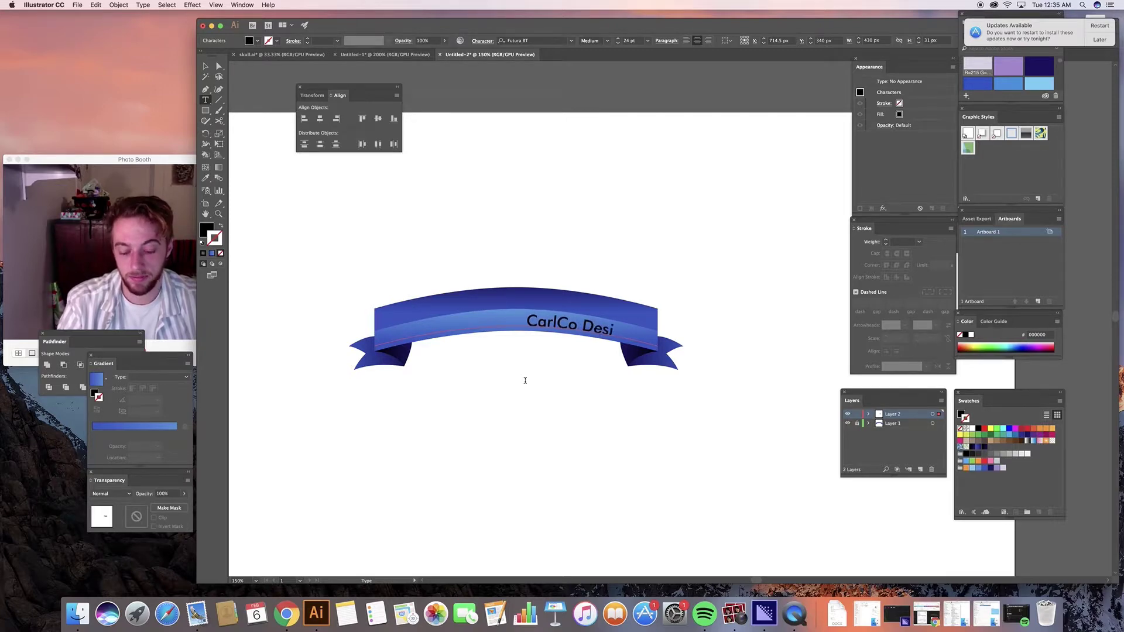
pyautogui.click(546, 328)
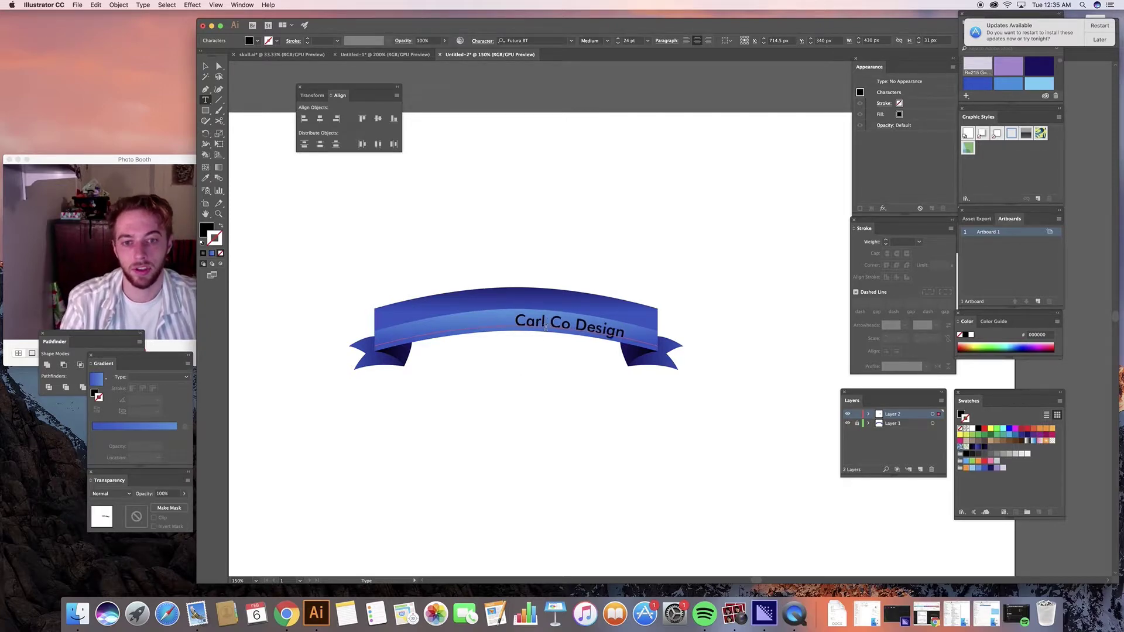
pyautogui.click(205, 66)
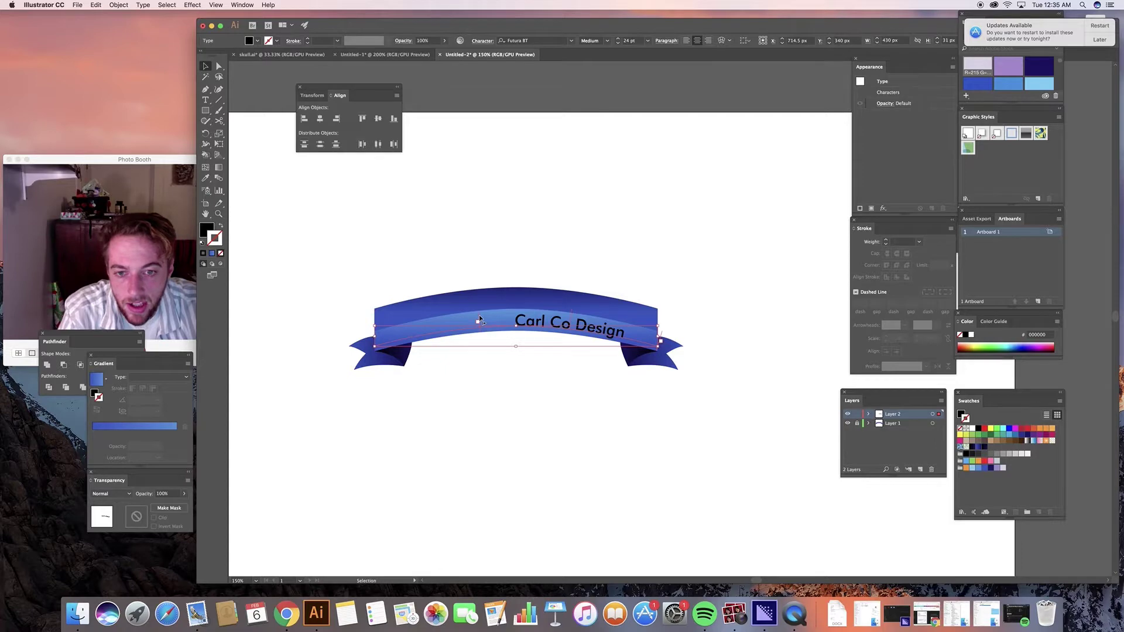
# Step: Centre the text along the curved path, starting from its left end
pyautogui.click(686, 41)
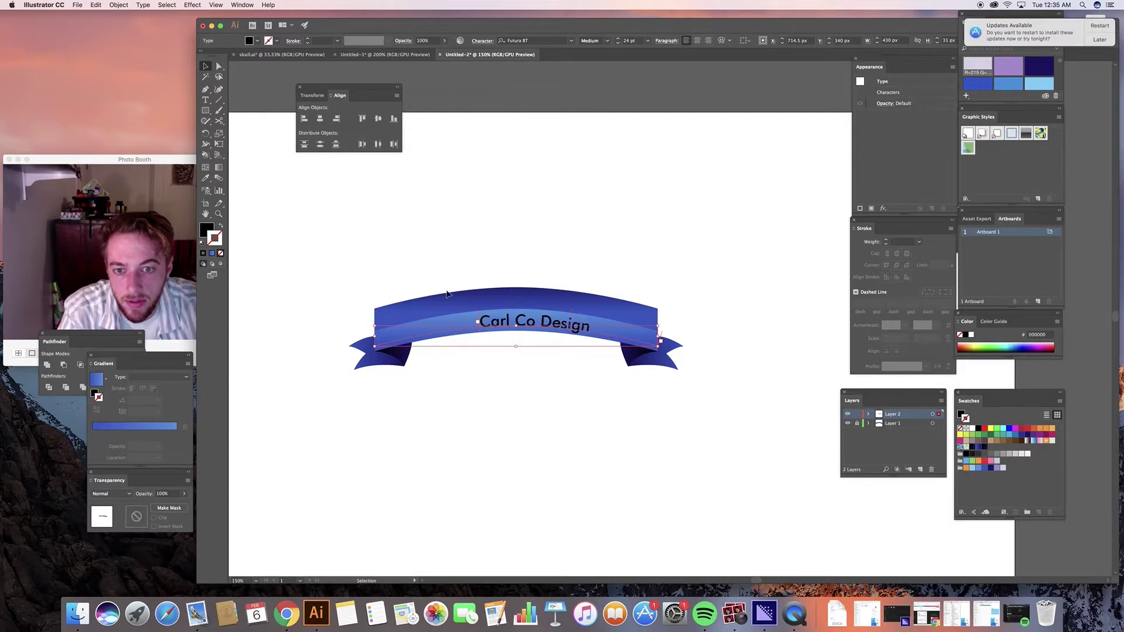
pyautogui.moveTo(479, 319); pyautogui.dragTo(370, 349)
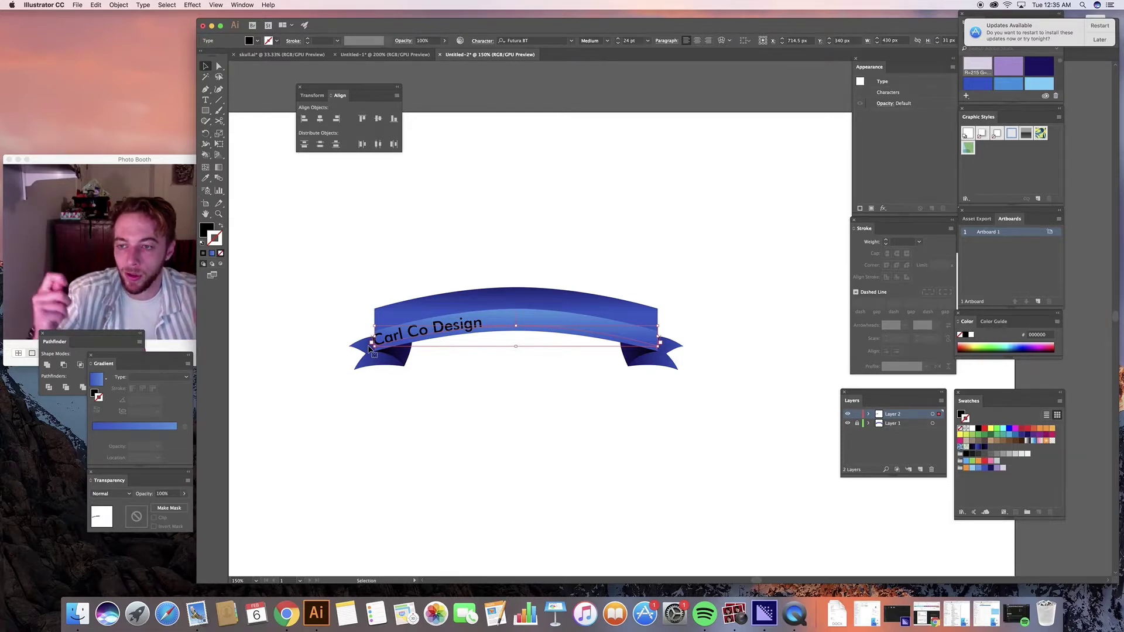
pyautogui.click(697, 40)
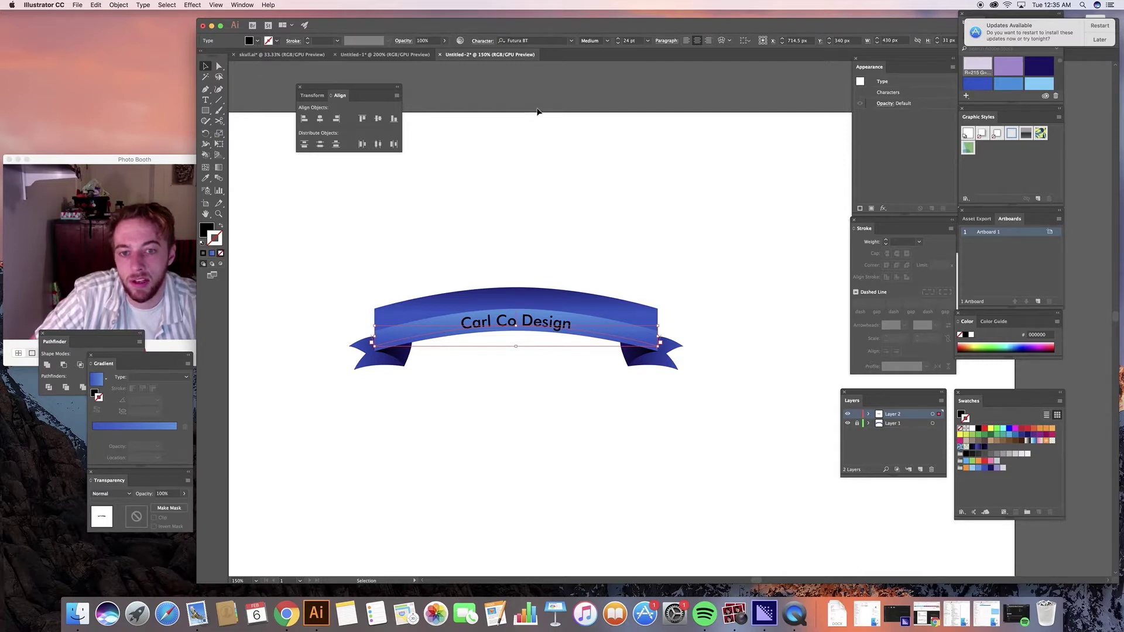
# Step: Make the text 45 pt All Caps and nudge it up slightly
pyautogui.click(619, 39)
pyautogui.click(619, 40)
pyautogui.click(619, 39)
pyautogui.click(619, 39)
pyautogui.click(619, 40)
pyautogui.click(620, 39)
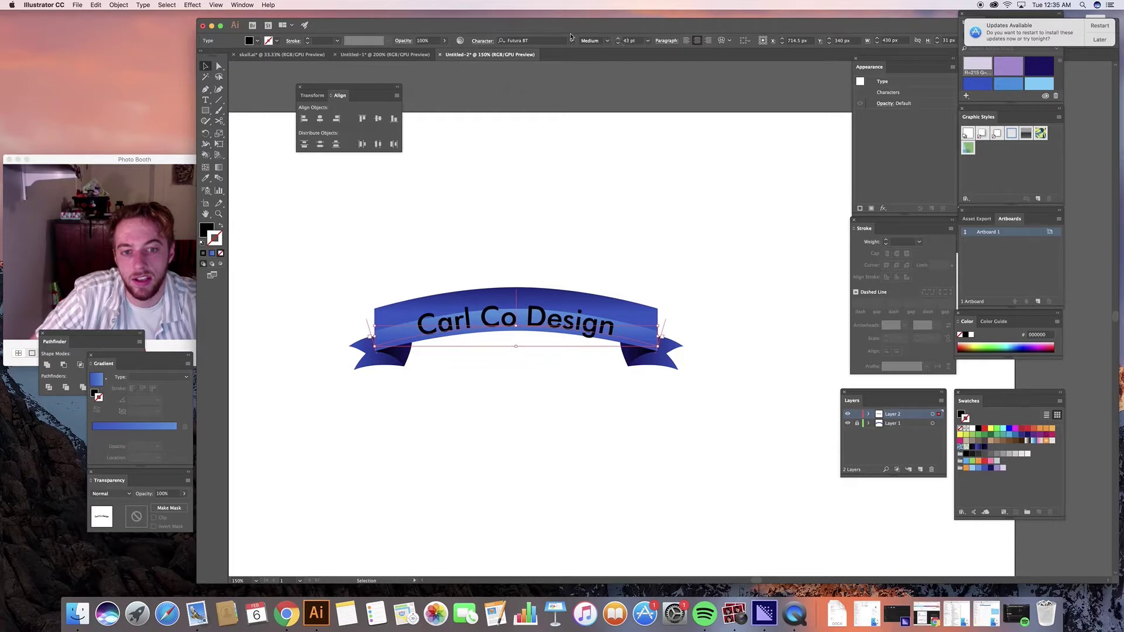
pyautogui.click(479, 42)
pyautogui.click(489, 48)
pyautogui.click(509, 82)
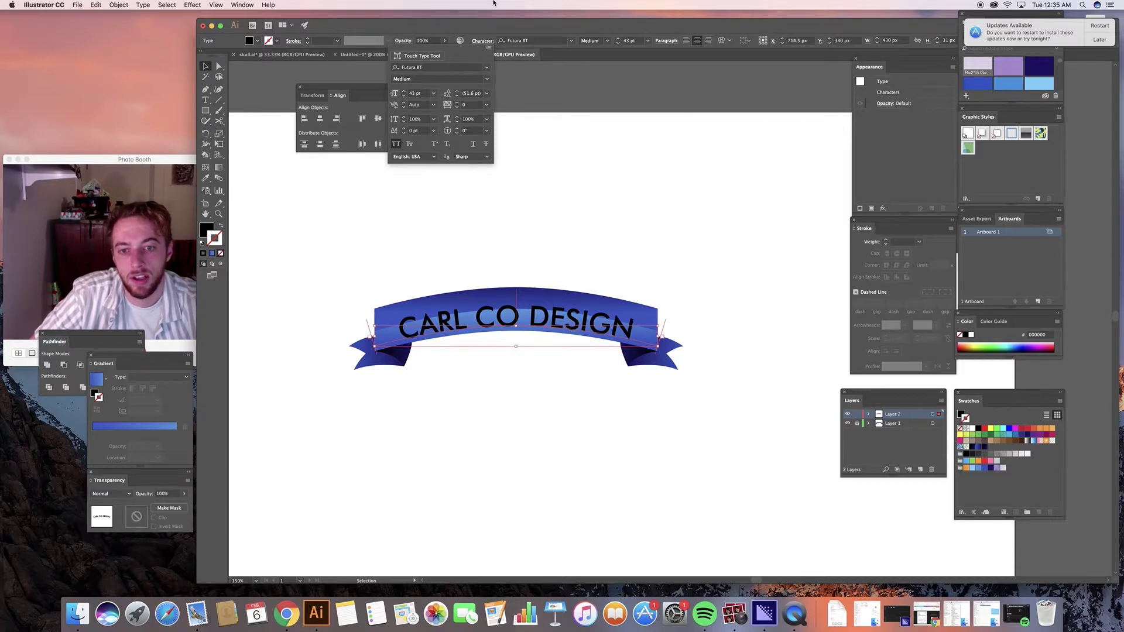
pyautogui.click(620, 39)
pyautogui.click(619, 39)
pyautogui.click(620, 39)
pyautogui.press('Up')
pyautogui.press('Up')
pyautogui.press('Up')
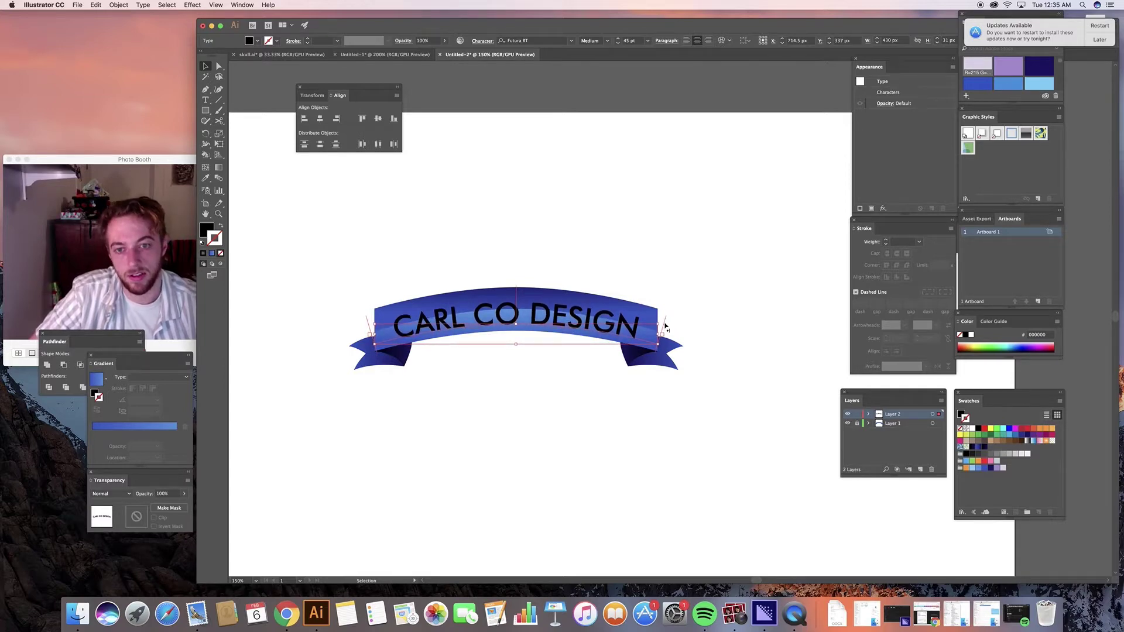
pyautogui.click(613, 381)
# Step: Change the banner text fill to white
pyautogui.click(567, 323)
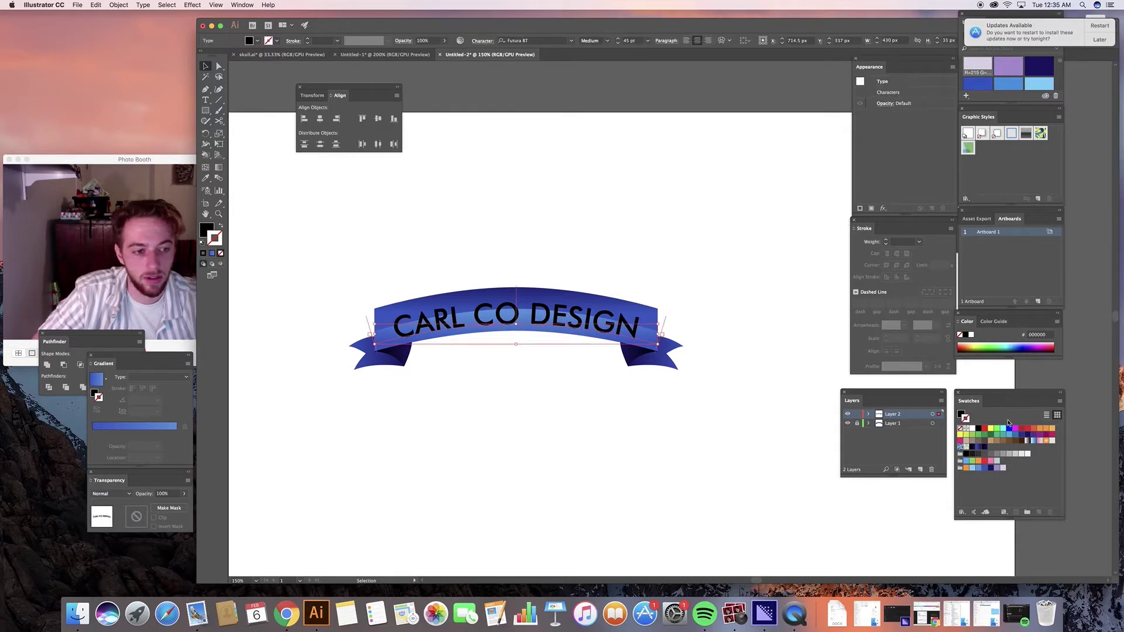
pyautogui.click(973, 428)
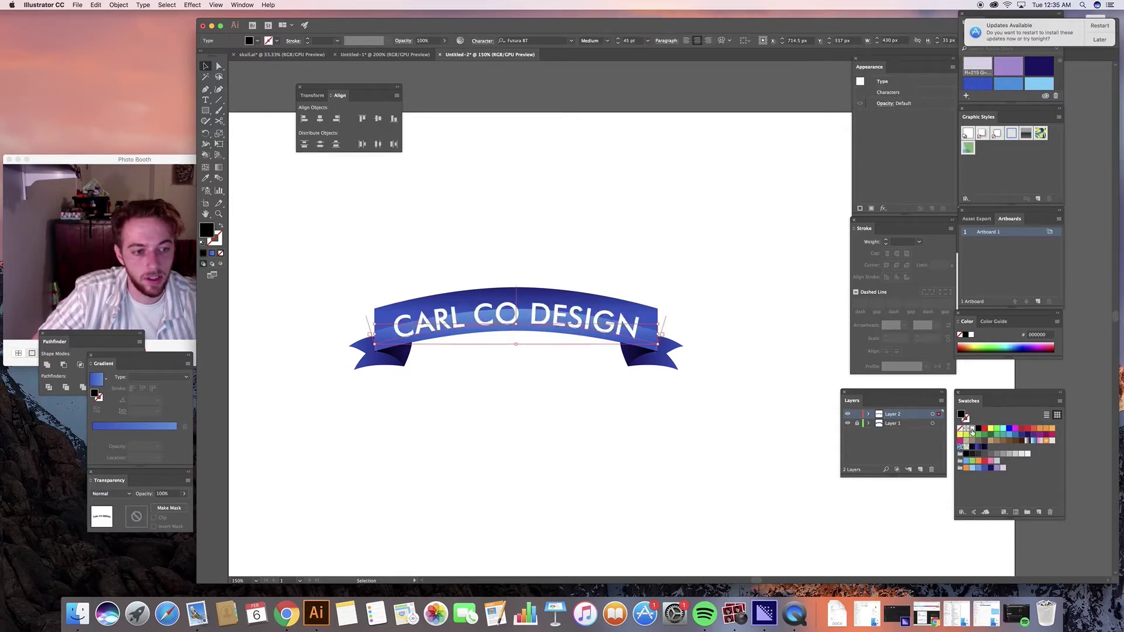
pyautogui.click(591, 401)
# Step: Add a Drop Shadow with X offset -2 px, Y offset 2 px and 2 px blur
pyautogui.click(535, 307)
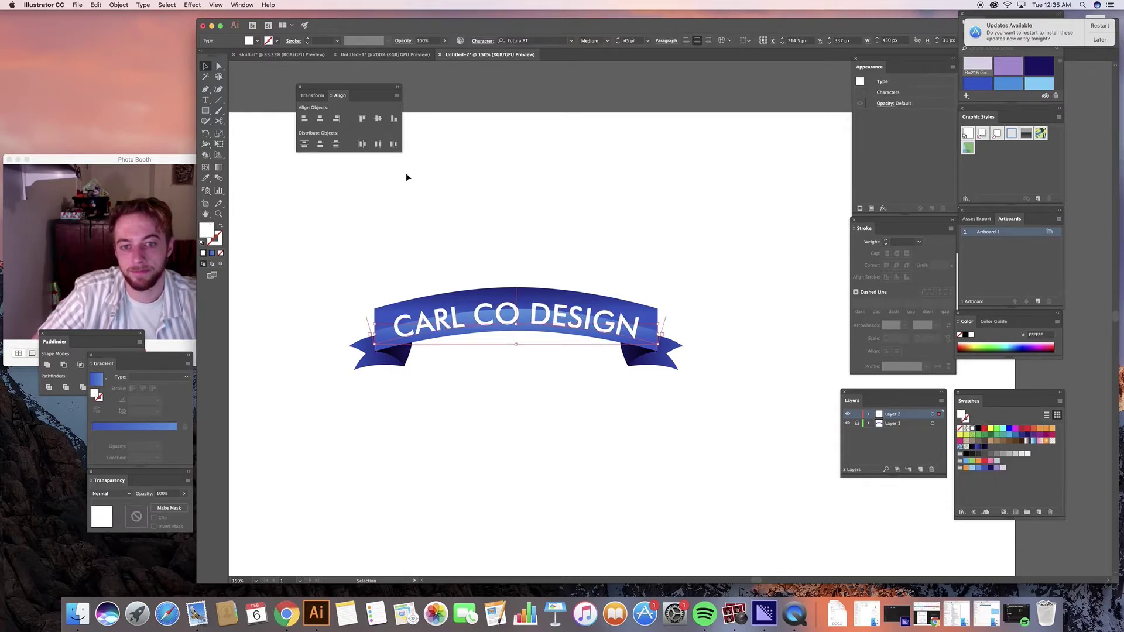
pyautogui.click(192, 5)
pyautogui.moveTo(245, 118)
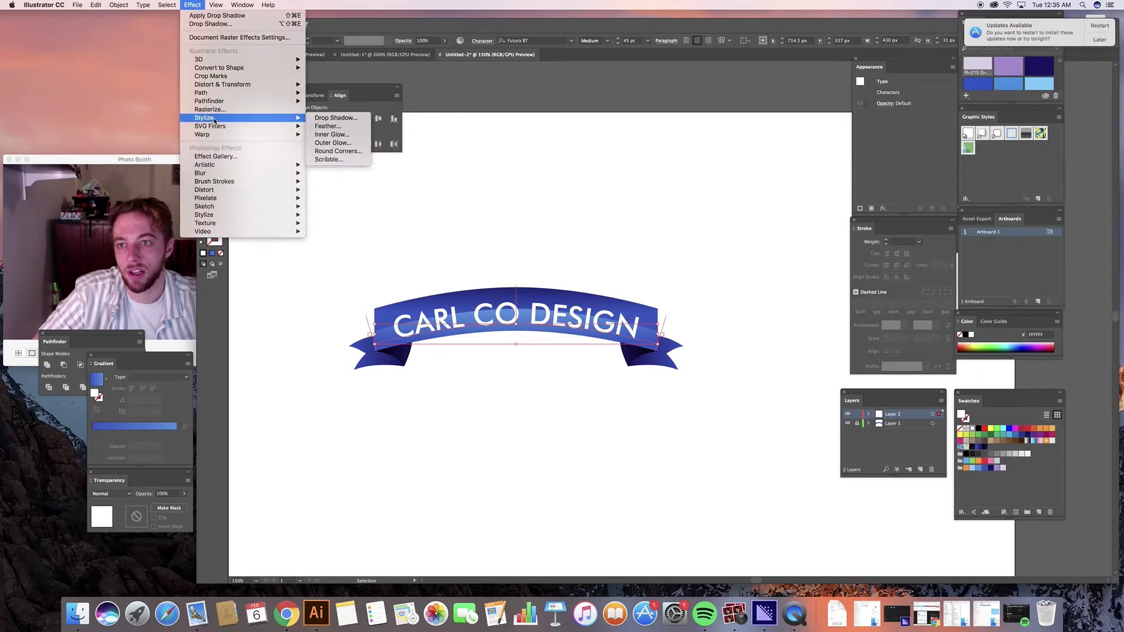
pyautogui.click(334, 118)
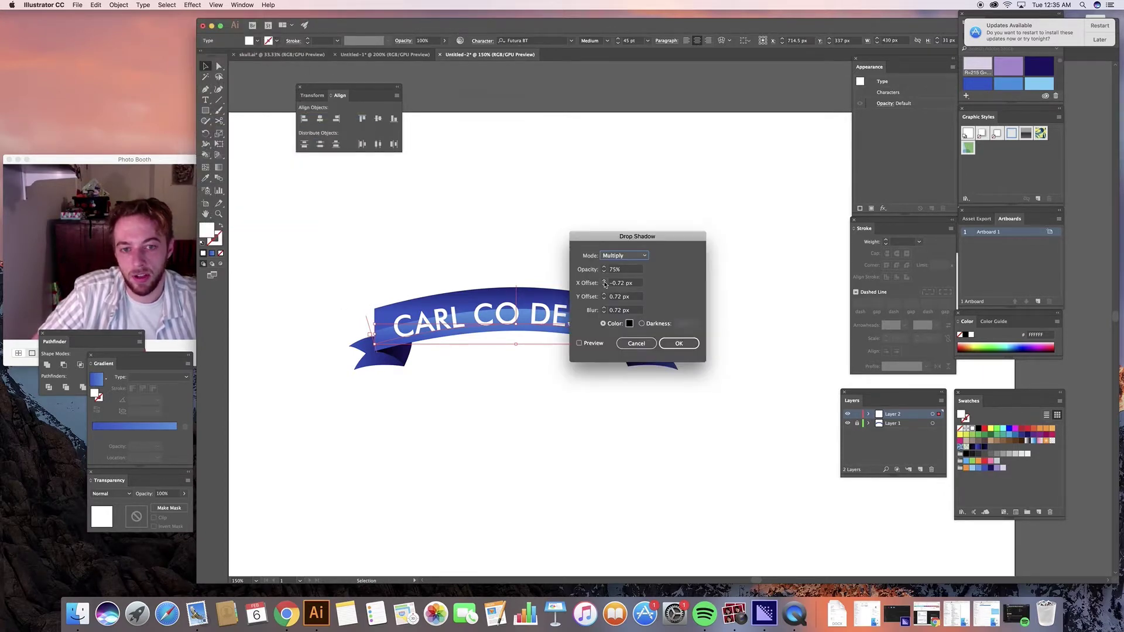
pyautogui.click(604, 281)
pyautogui.click(604, 285)
pyautogui.click(604, 285)
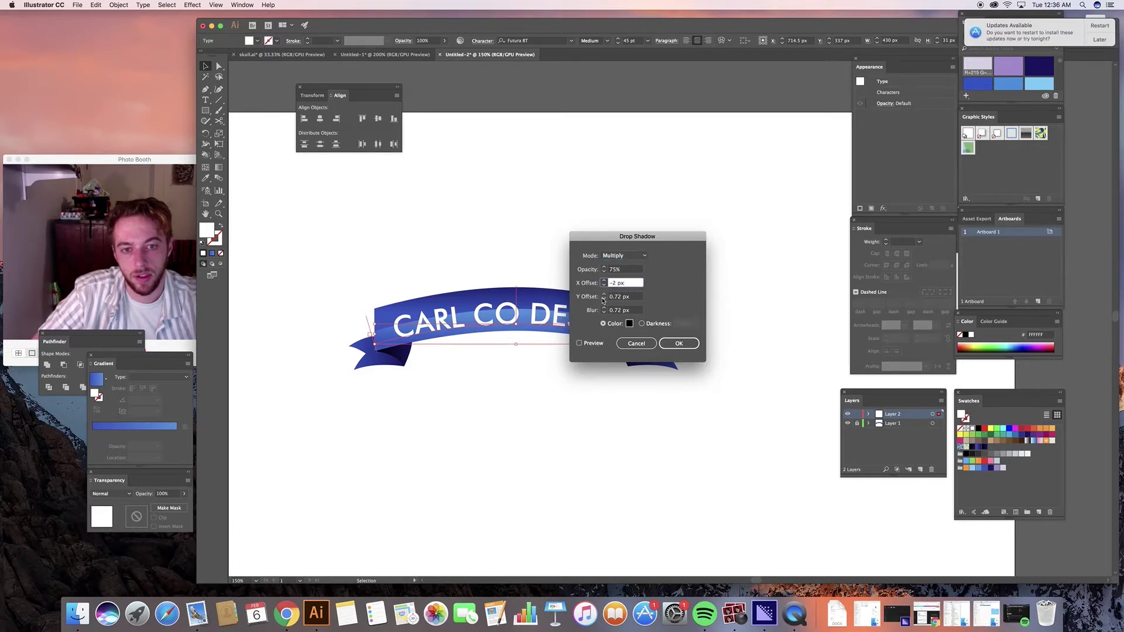
pyautogui.click(605, 294)
pyautogui.click(604, 294)
pyautogui.click(605, 293)
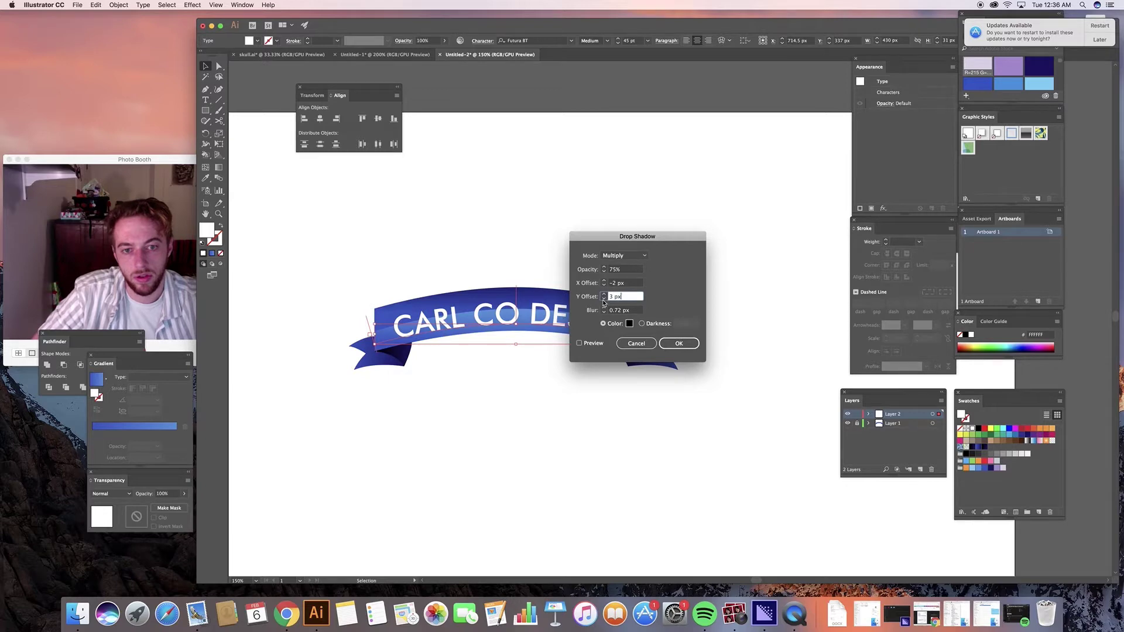
pyautogui.click(604, 299)
pyautogui.click(604, 308)
pyautogui.click(604, 308)
pyautogui.click(679, 344)
pyautogui.click(575, 383)
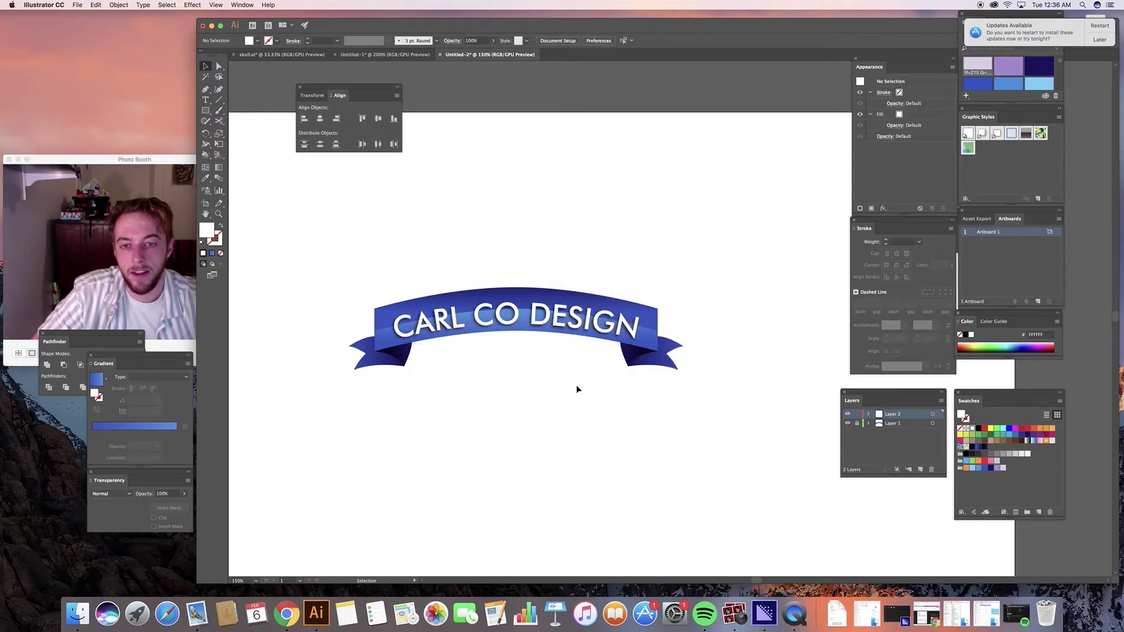
pyautogui.click(559, 312)
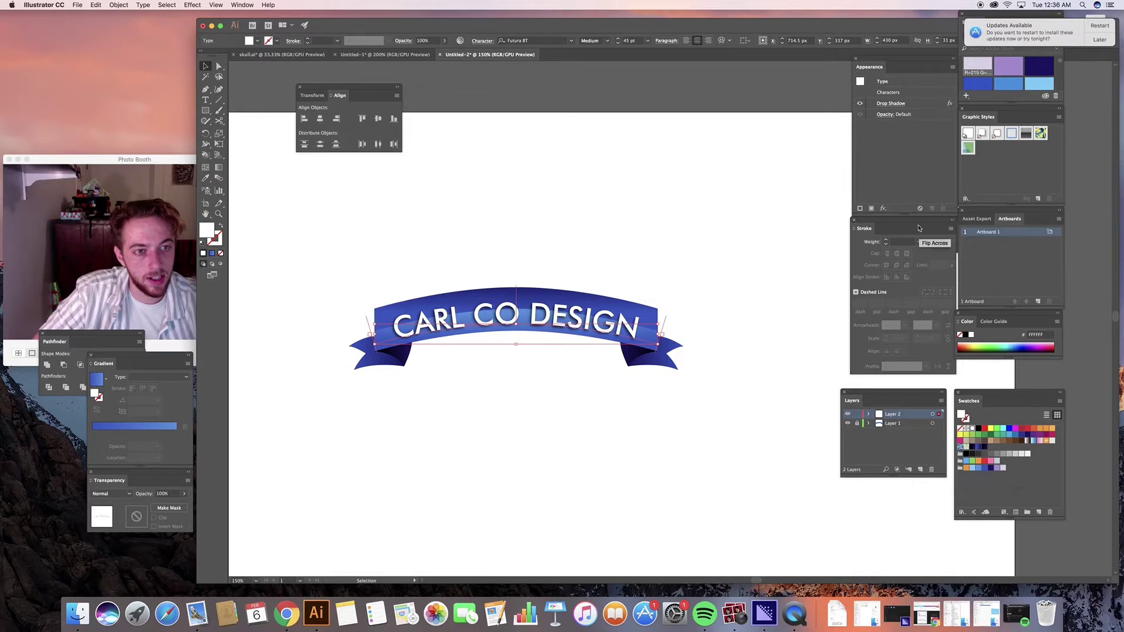
# Step: Add a new fill to the text using the orange gradient swatch
pyautogui.click(871, 210)
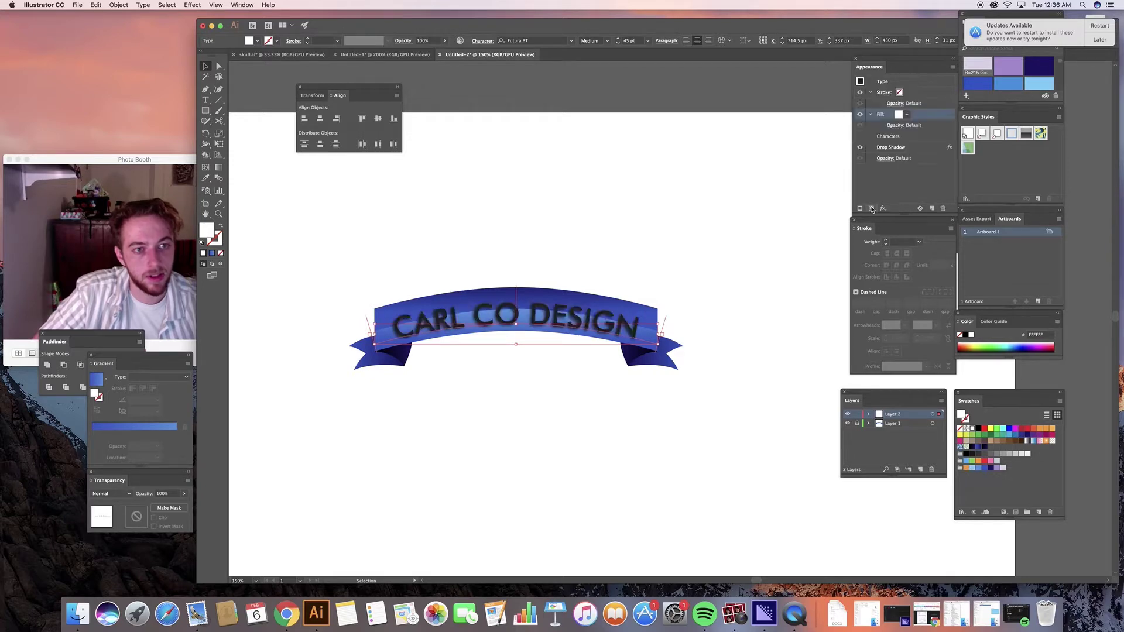
pyautogui.click(907, 116)
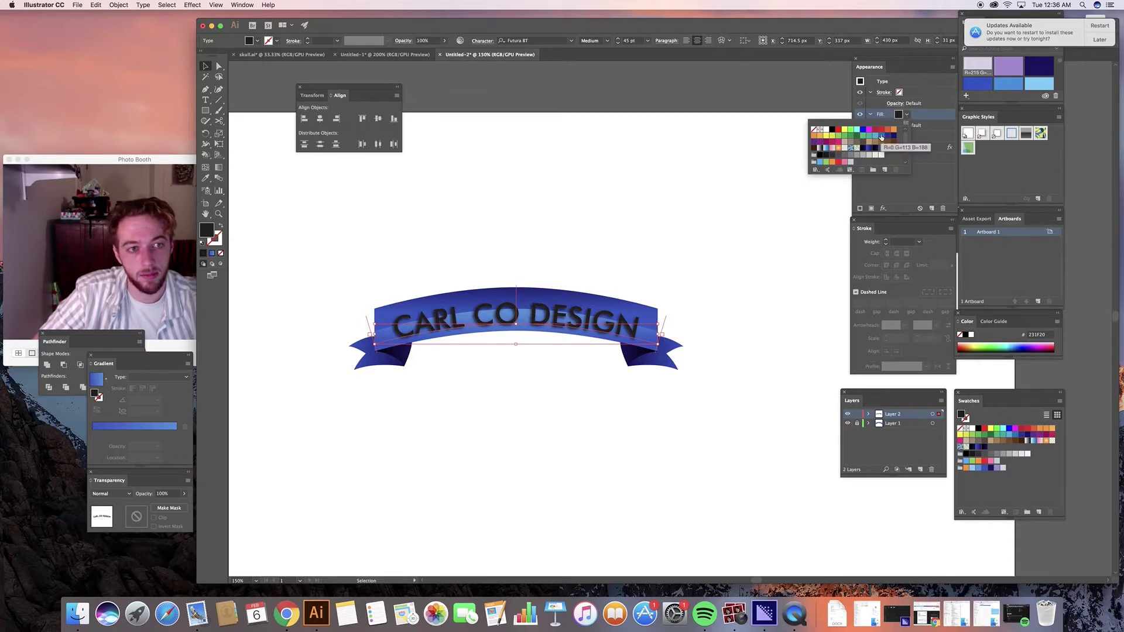
pyautogui.click(839, 152)
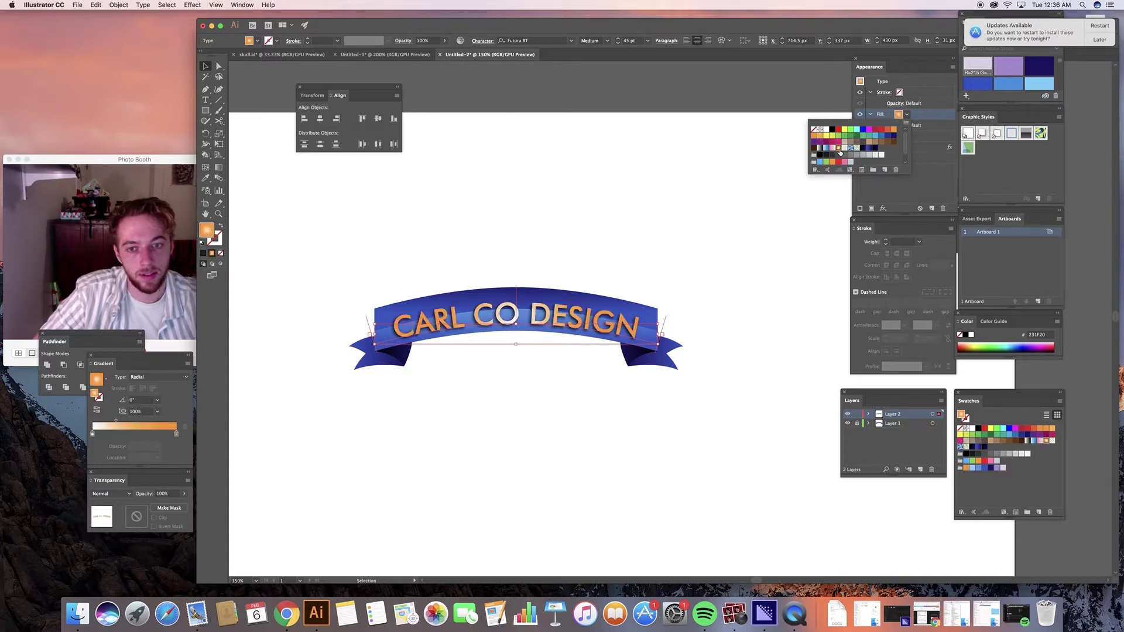
pyautogui.click(683, 300)
pyautogui.click(683, 297)
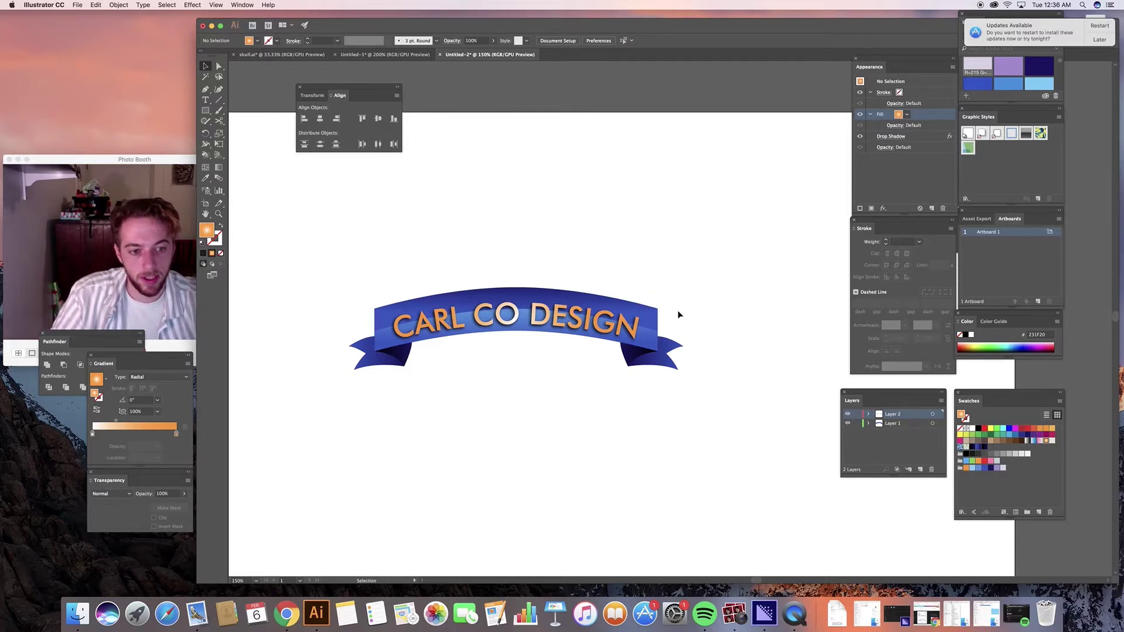
pyautogui.click(657, 344)
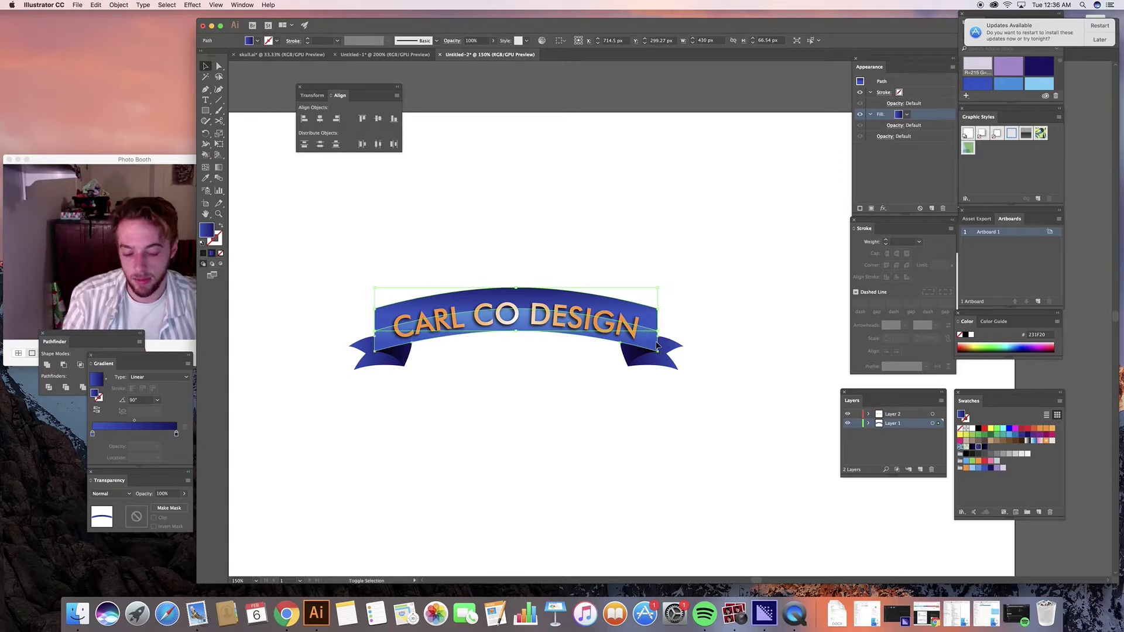
pyautogui.click(591, 319)
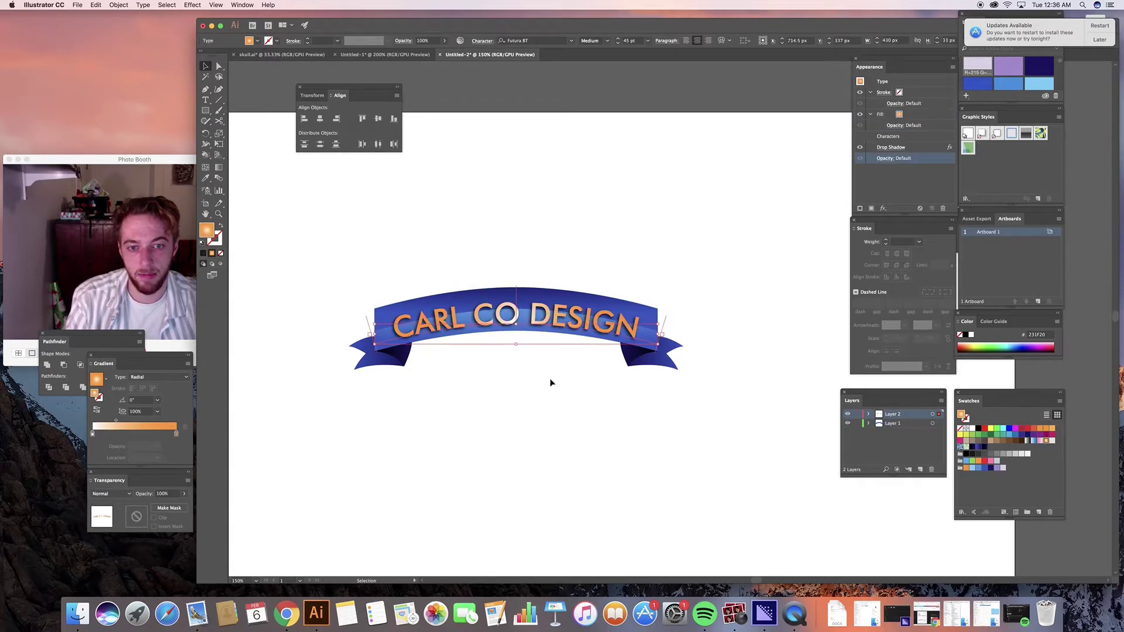
pyautogui.hotkey('ctrl', 'z')
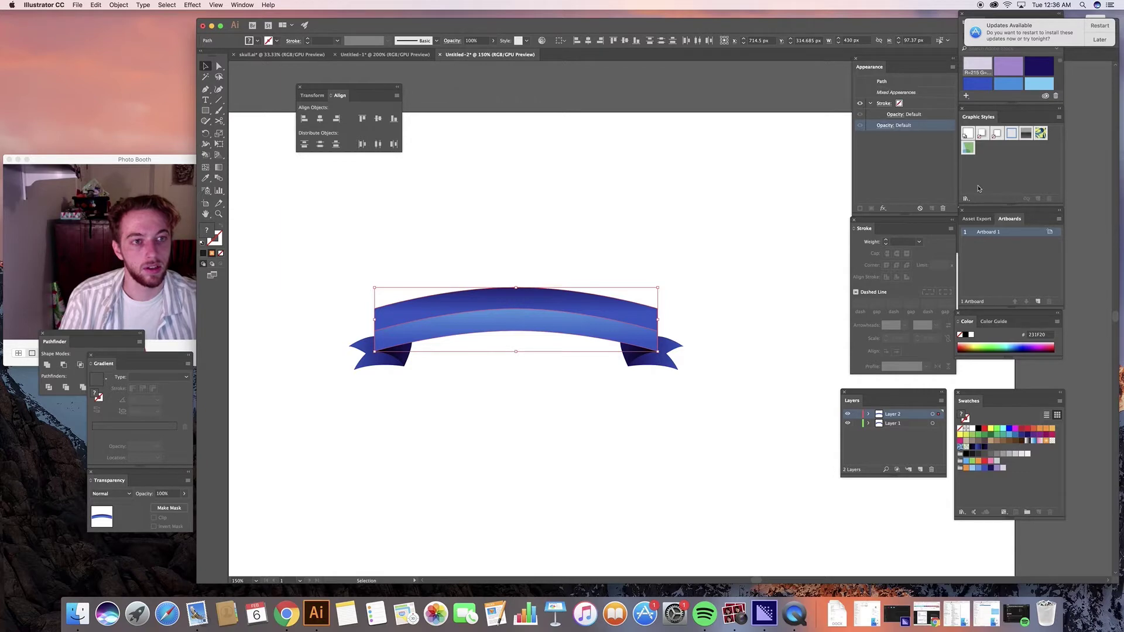
pyautogui.click(239, 6)
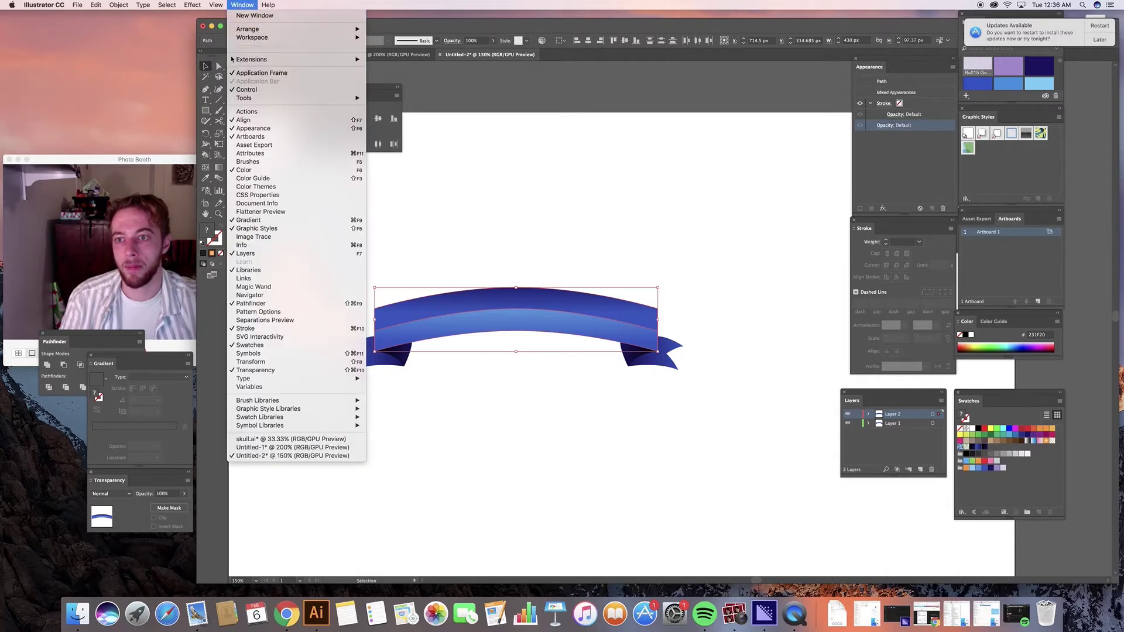
pyautogui.click(279, 372)
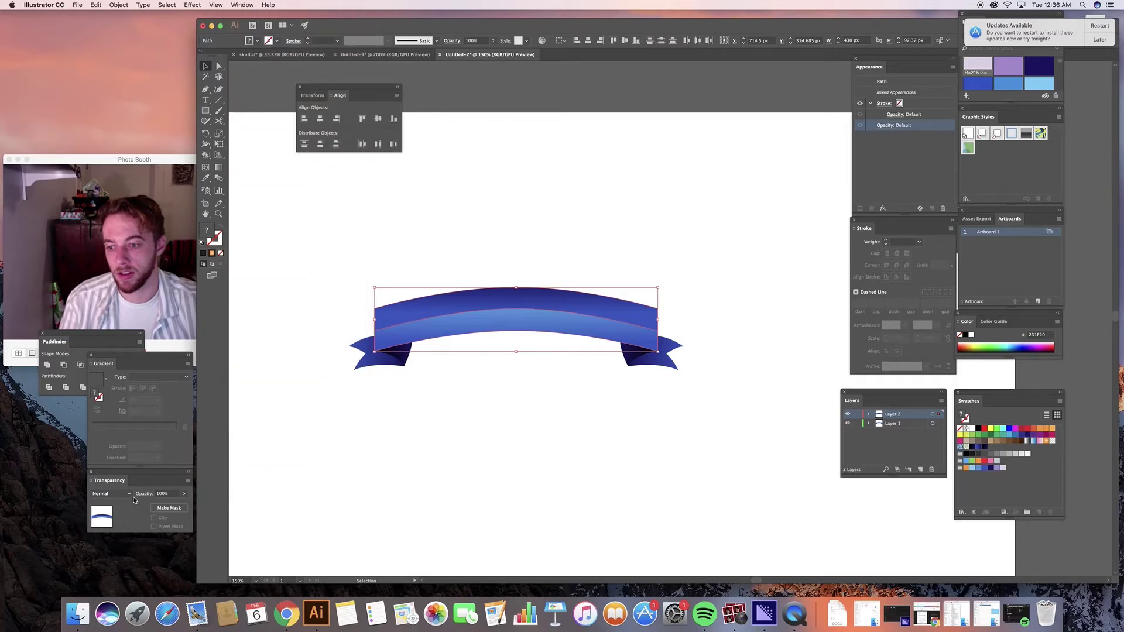
pyautogui.click(129, 494)
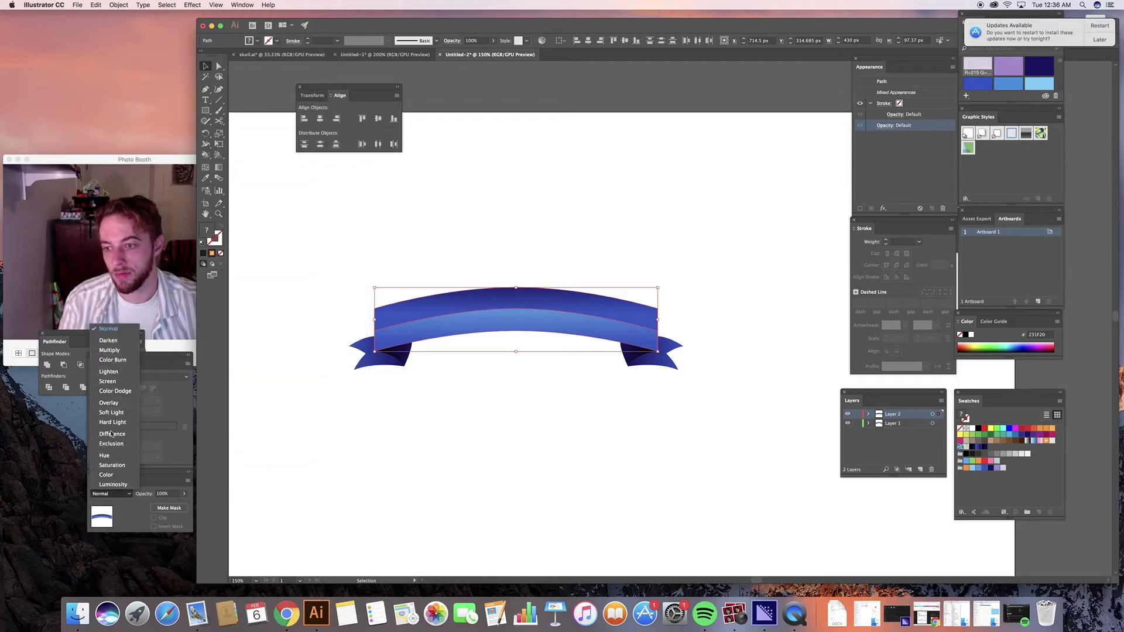
pyautogui.click(113, 402)
pyautogui.click(525, 378)
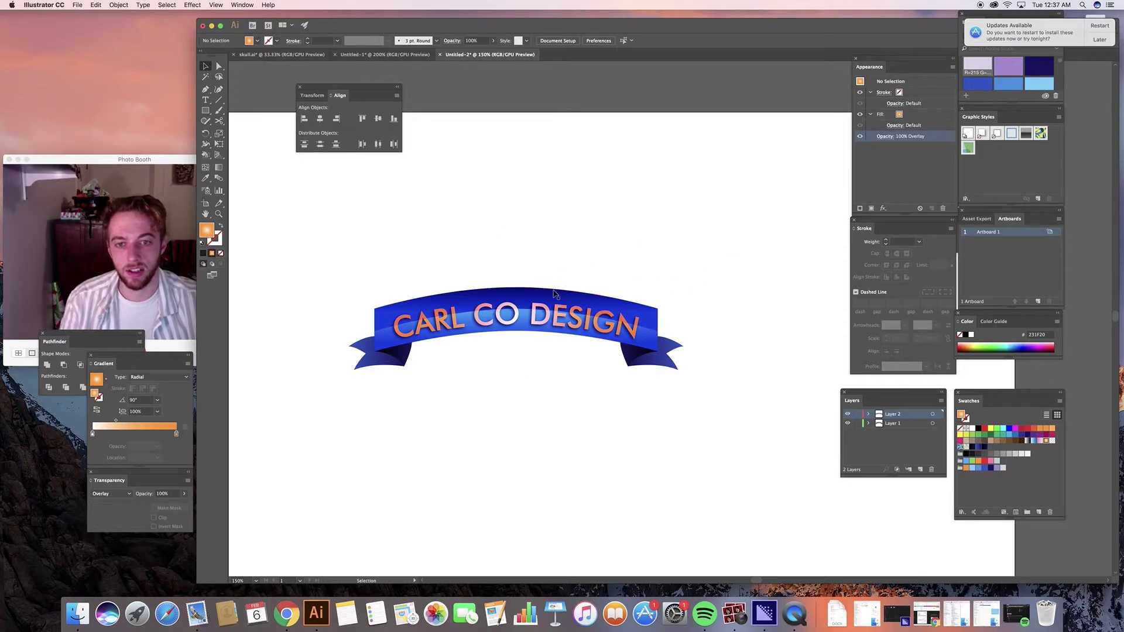
pyautogui.hotkey('ctrl', 'z')
pyautogui.hotkey('ctrl', 'z')
pyautogui.hotkey('ctrl', 'z')
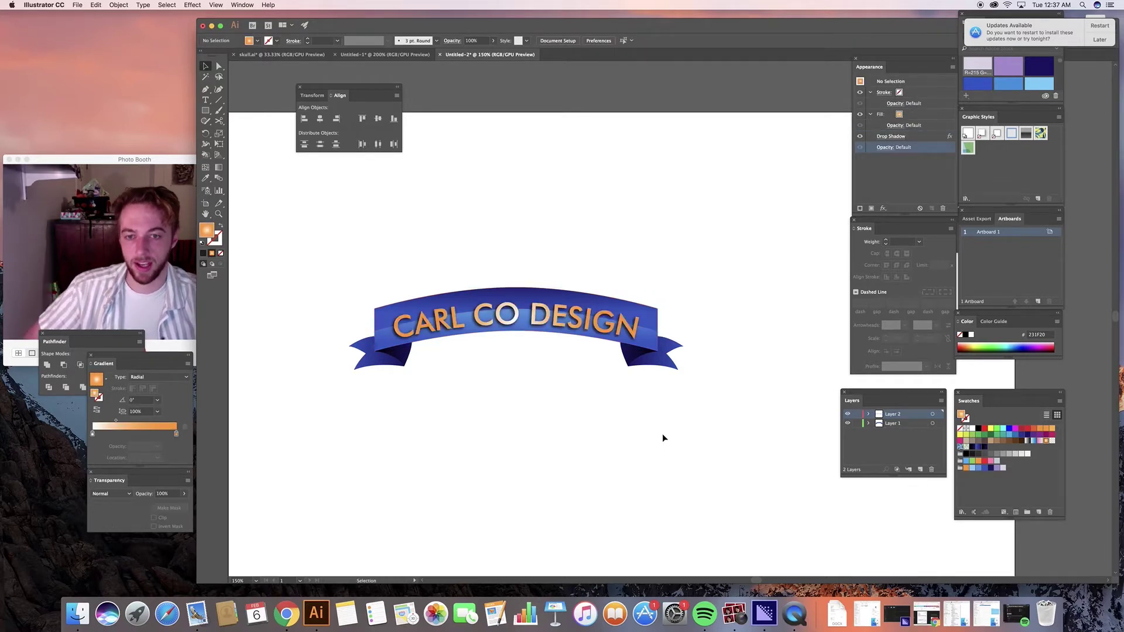
pyautogui.click(133, 162)
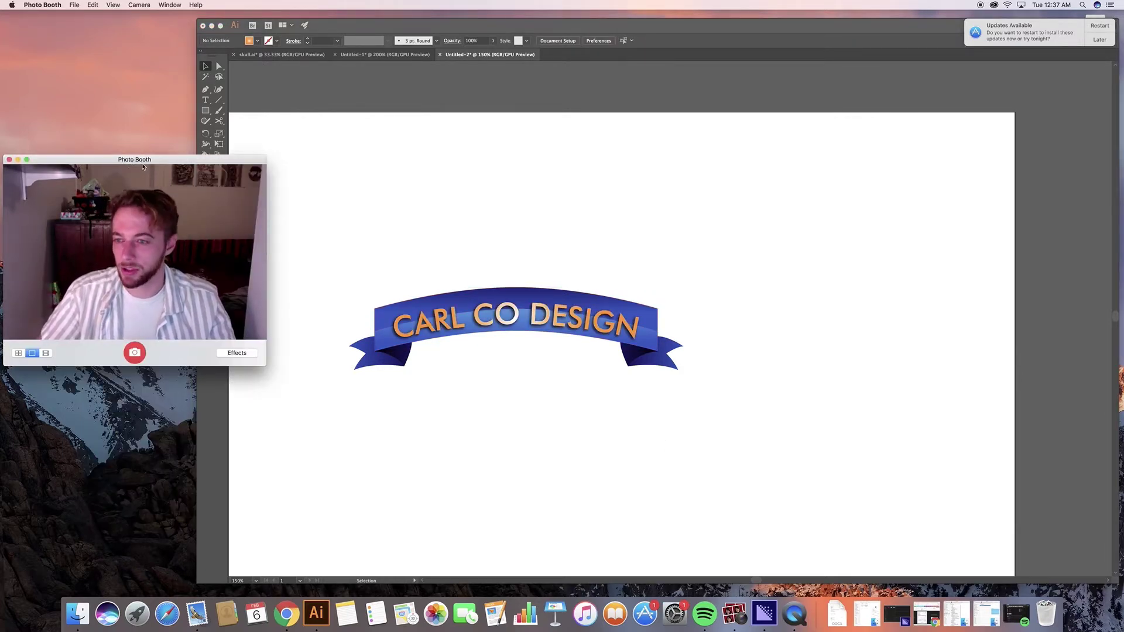
# Step: Enlarge the Photo Booth window over the banner, then bring up QuickTime's Dock menu
pyautogui.moveTo(265, 160); pyautogui.dragTo(669, 38)
pyautogui.moveTo(672, 247); pyautogui.dragTo(777, 340)
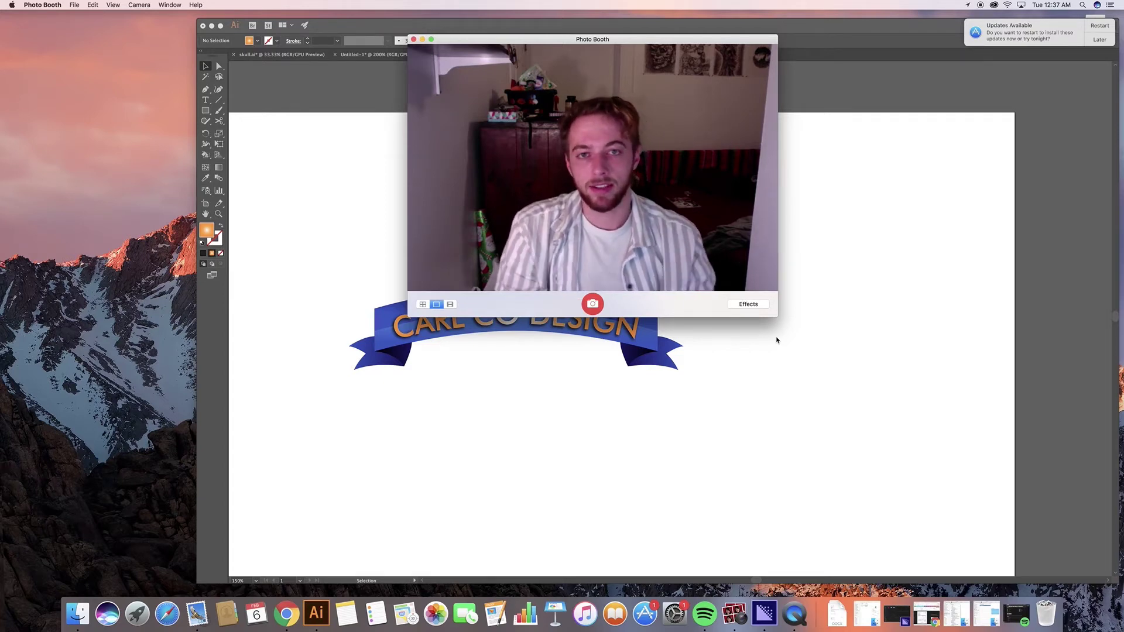
pyautogui.moveTo(650, 42); pyautogui.dragTo(956, 114)
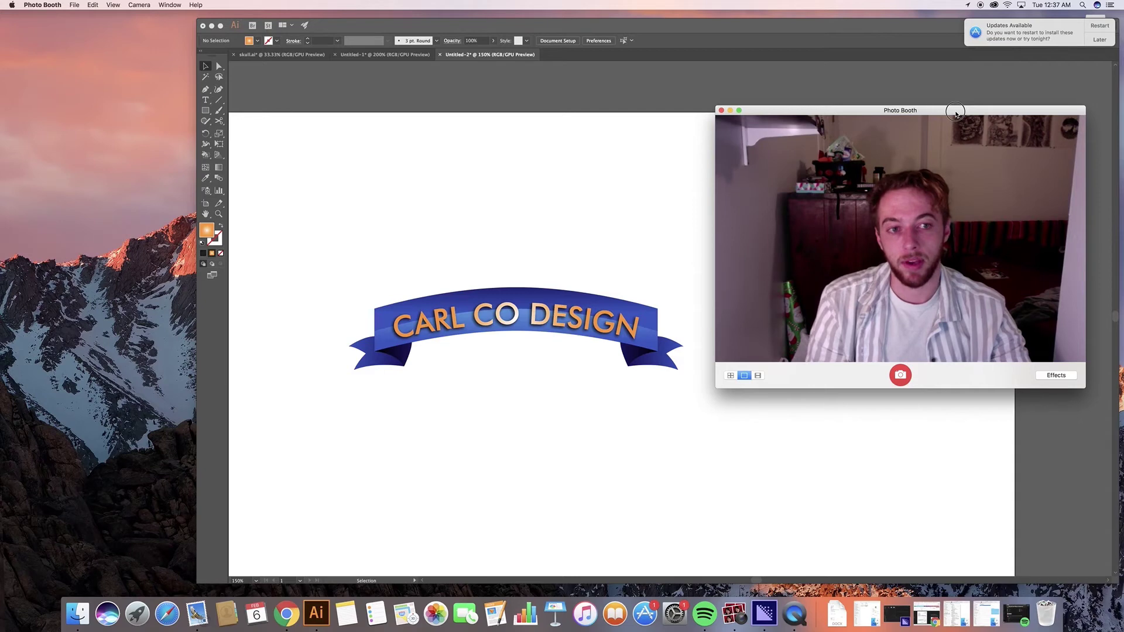
pyautogui.moveTo(956, 113); pyautogui.dragTo(576, 155)
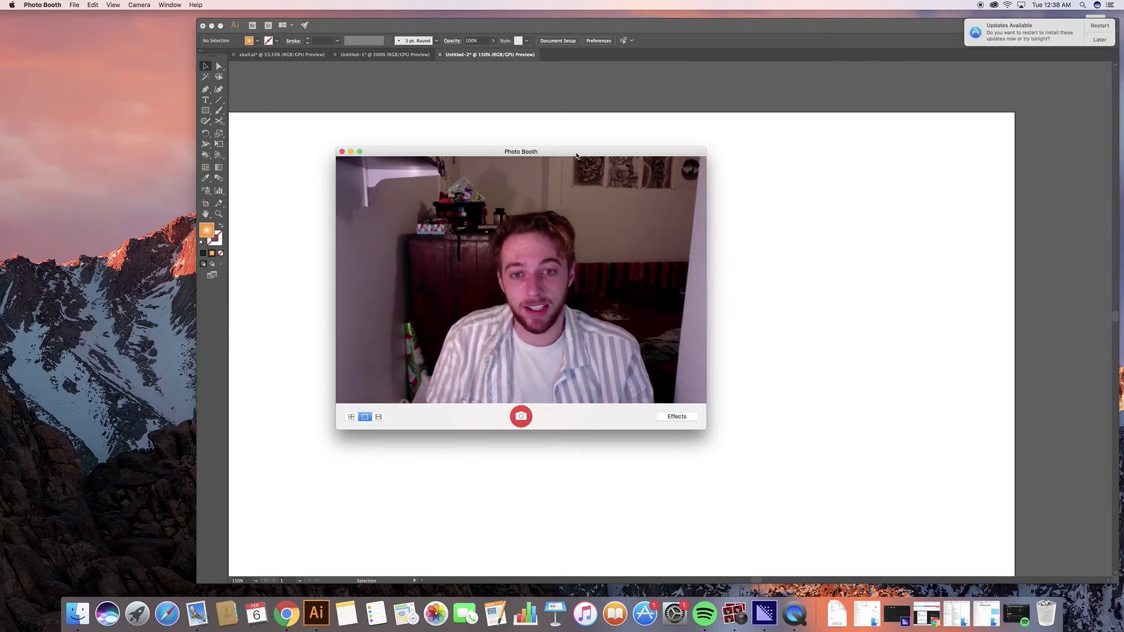
pyautogui.moveTo(575, 157); pyautogui.dragTo(906, 176)
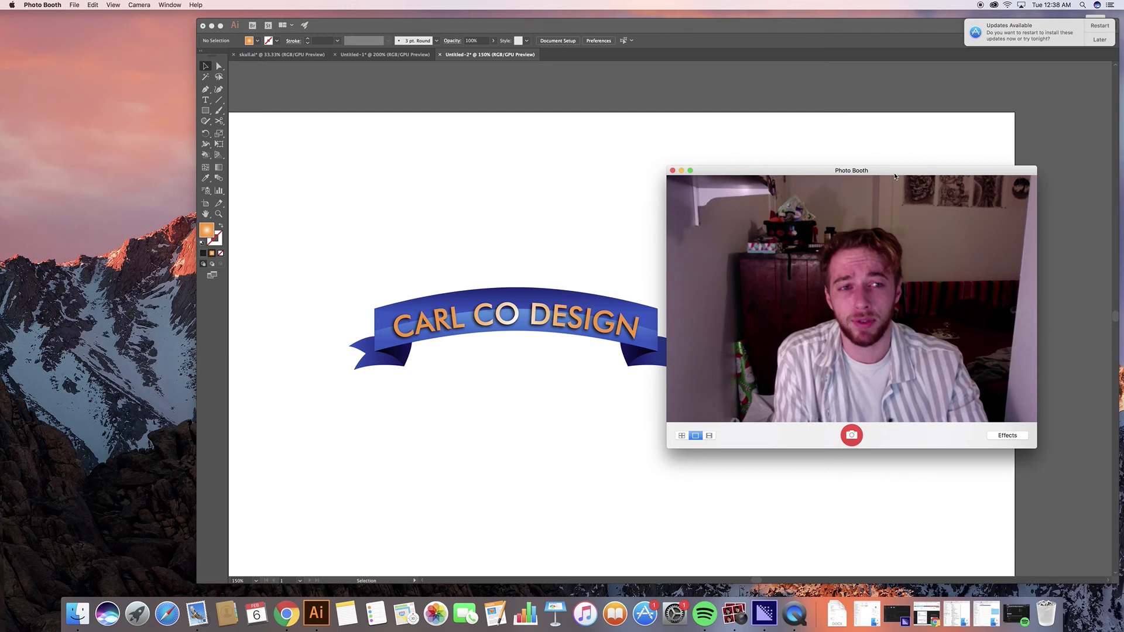
pyautogui.moveTo(895, 175); pyautogui.dragTo(826, 165)
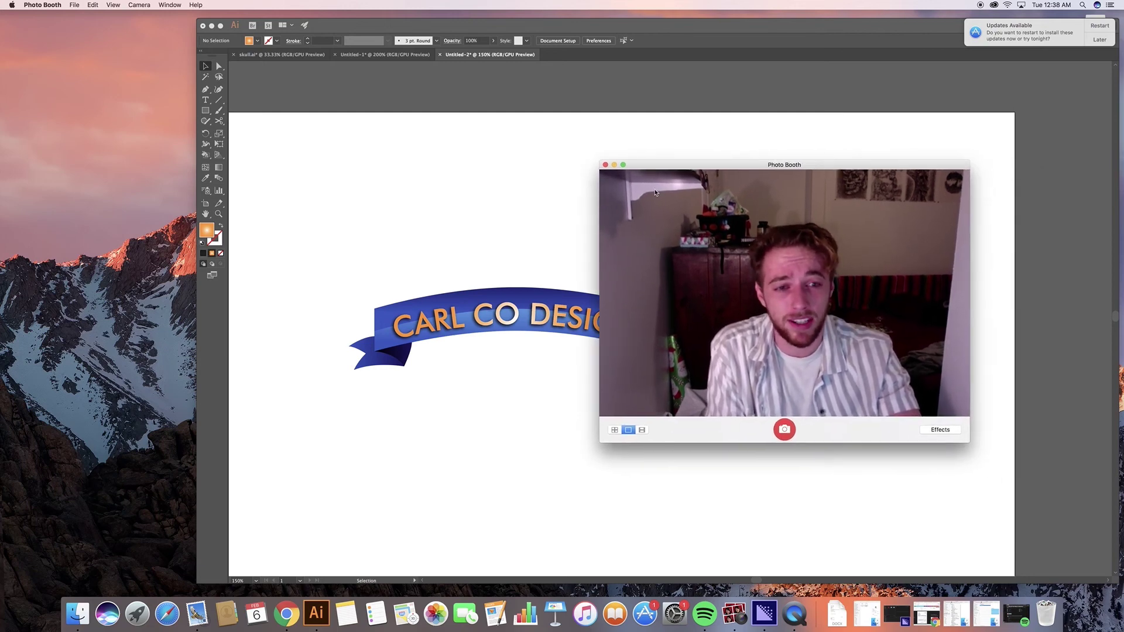
pyautogui.moveTo(672, 167); pyautogui.dragTo(458, 129)
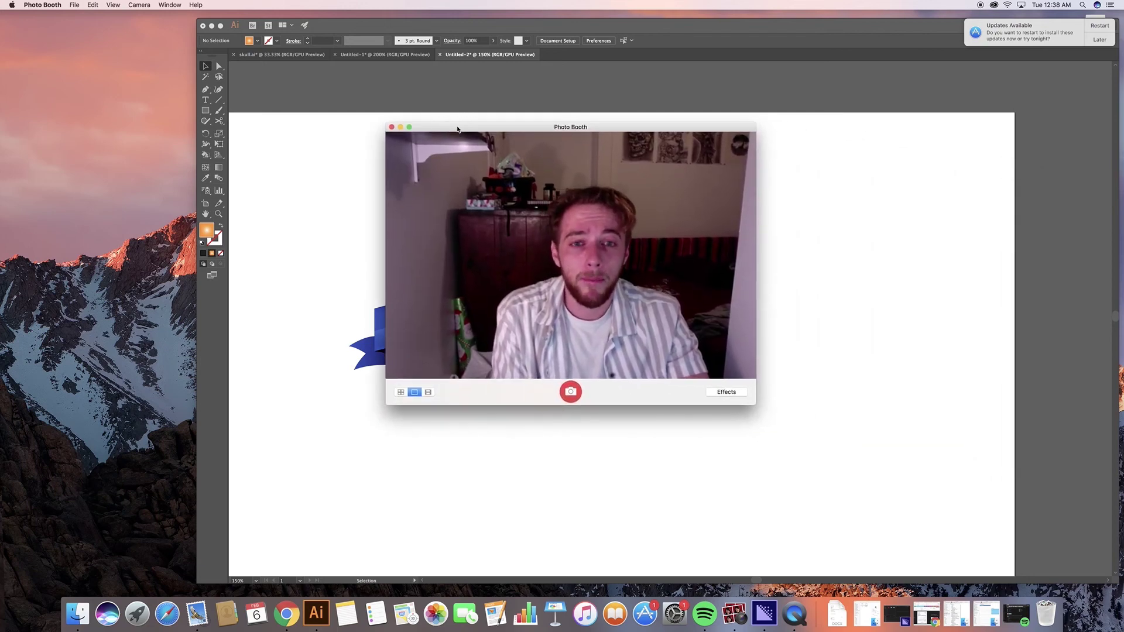
pyautogui.moveTo(458, 129); pyautogui.dragTo(507, 186)
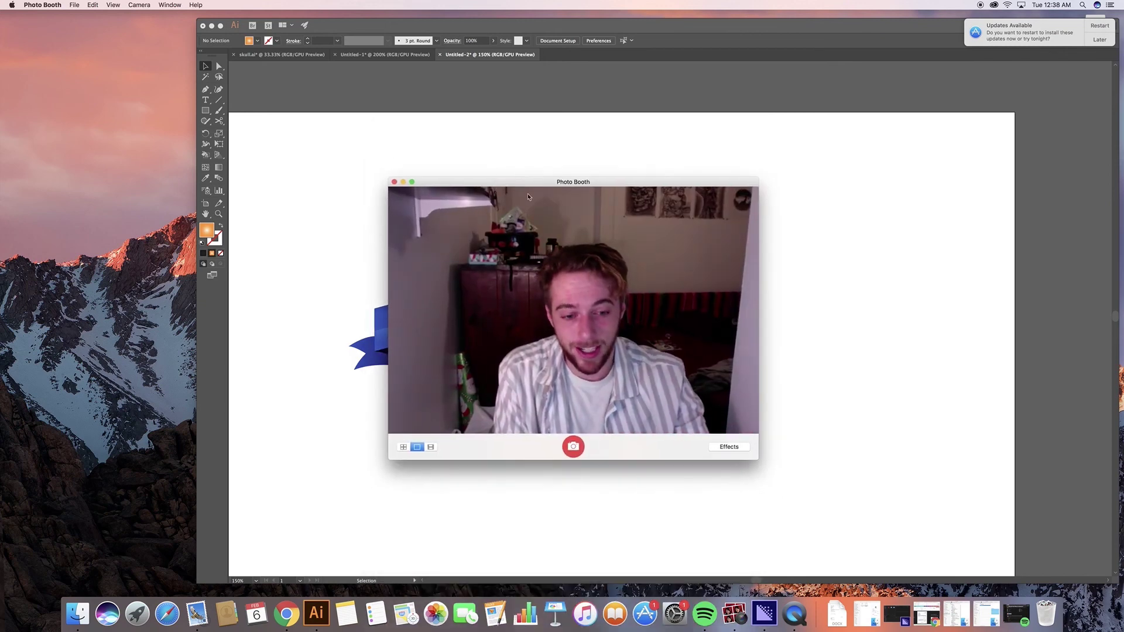
pyautogui.rightClick(794, 613)
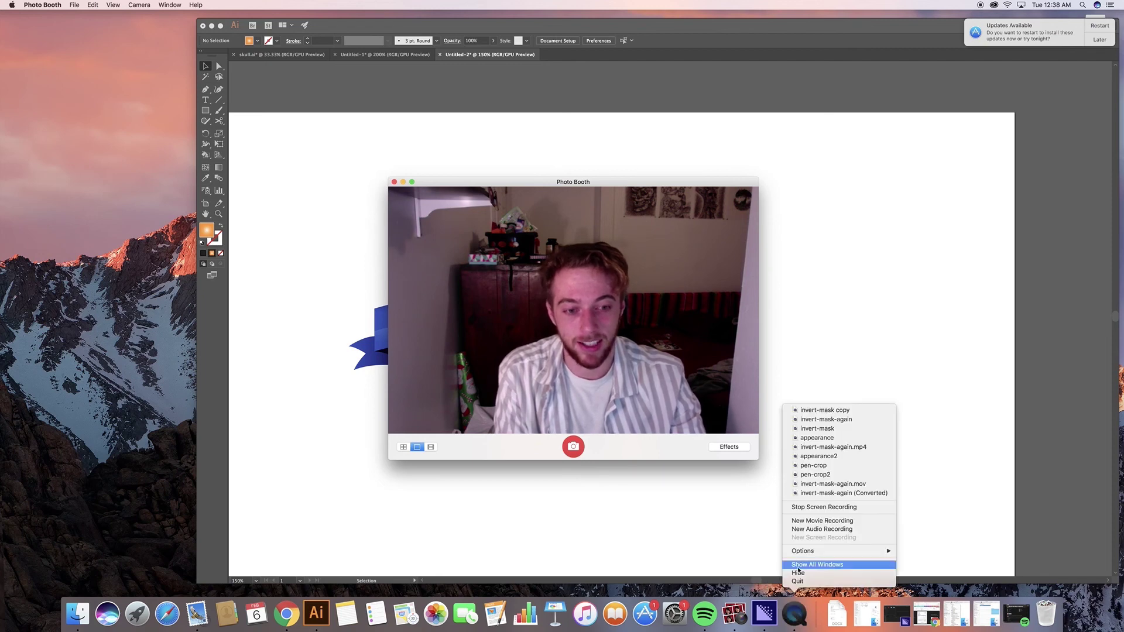